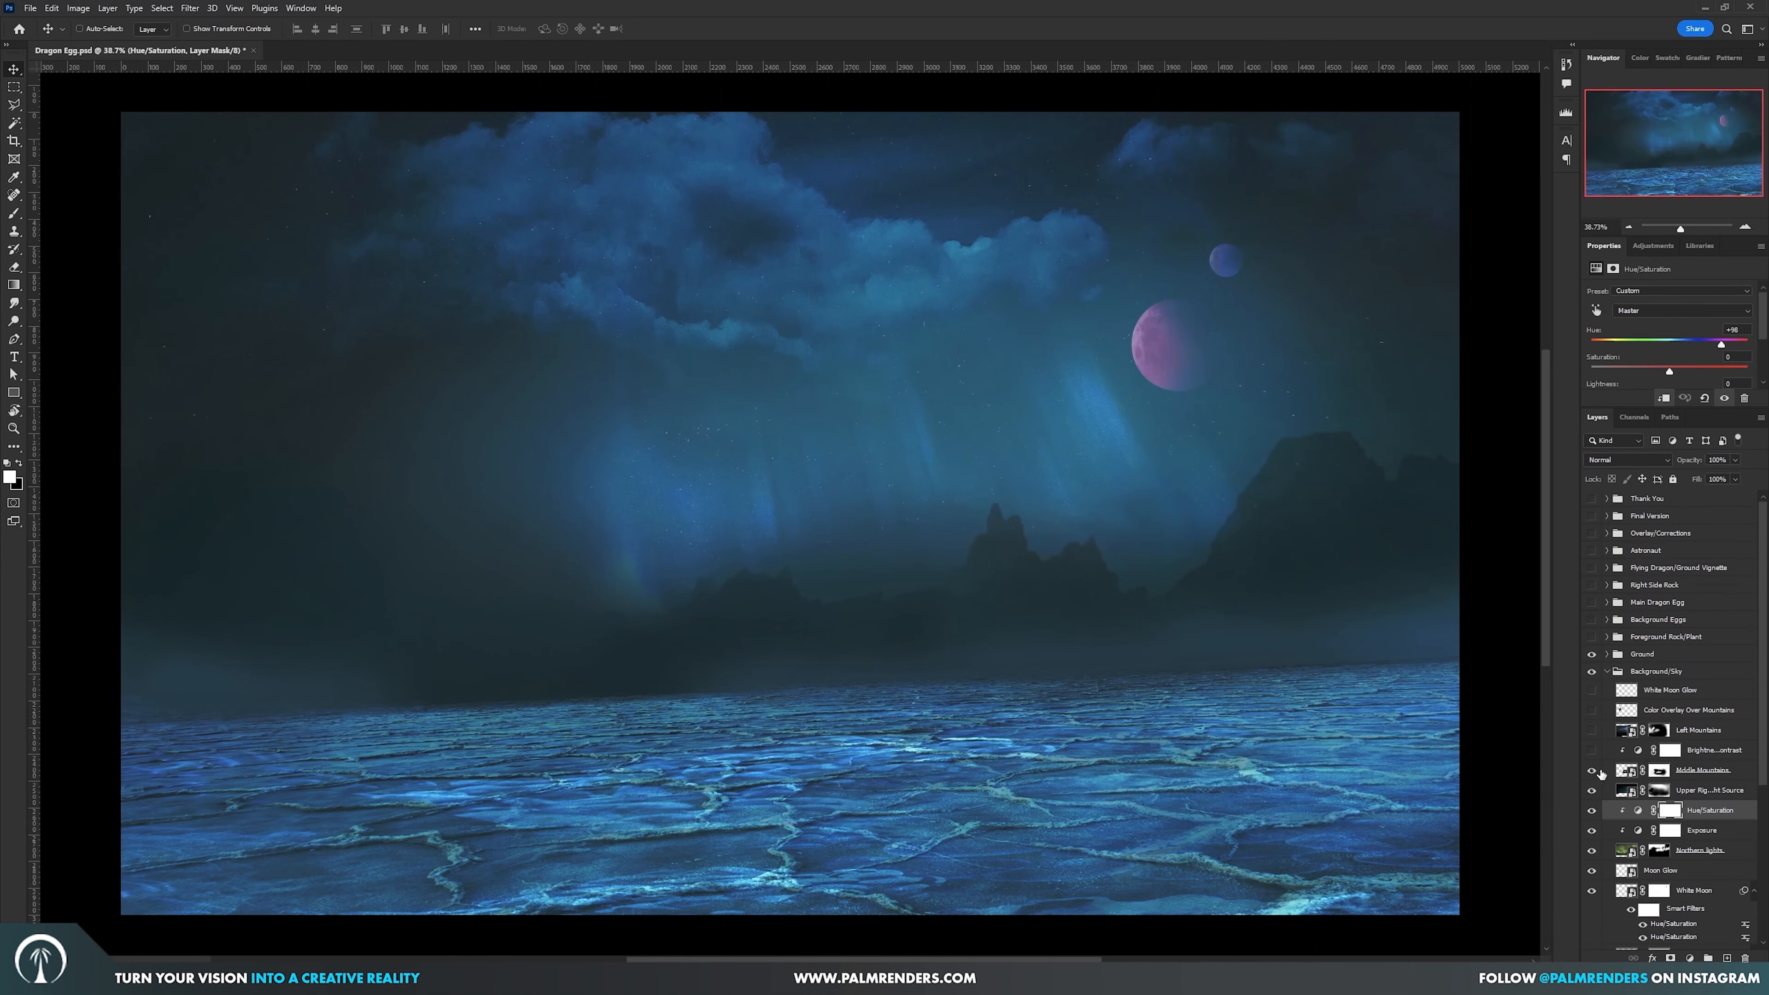
- Show the Left Mountains layer and the Brightness/Contrast adjustment below it, and collapse the Background/Sky group
left_click_drag(1592, 750, 1591, 730)
left_click(1699, 730)
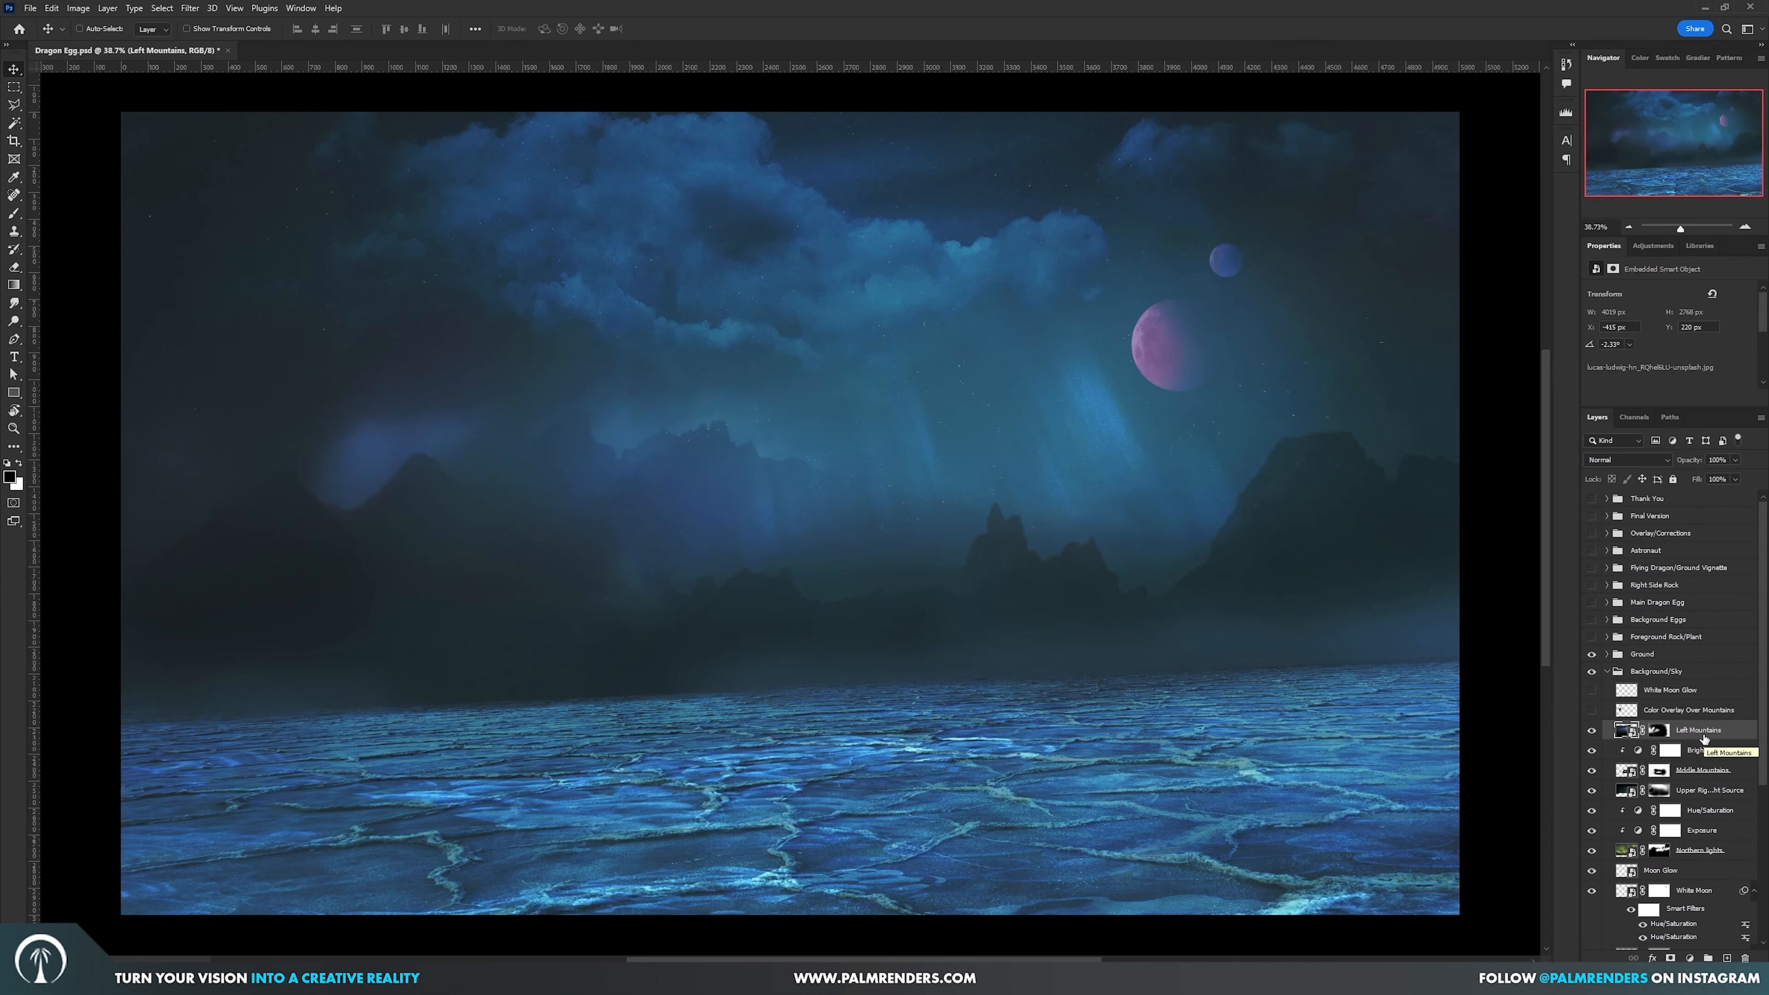
left_click(1607, 671)
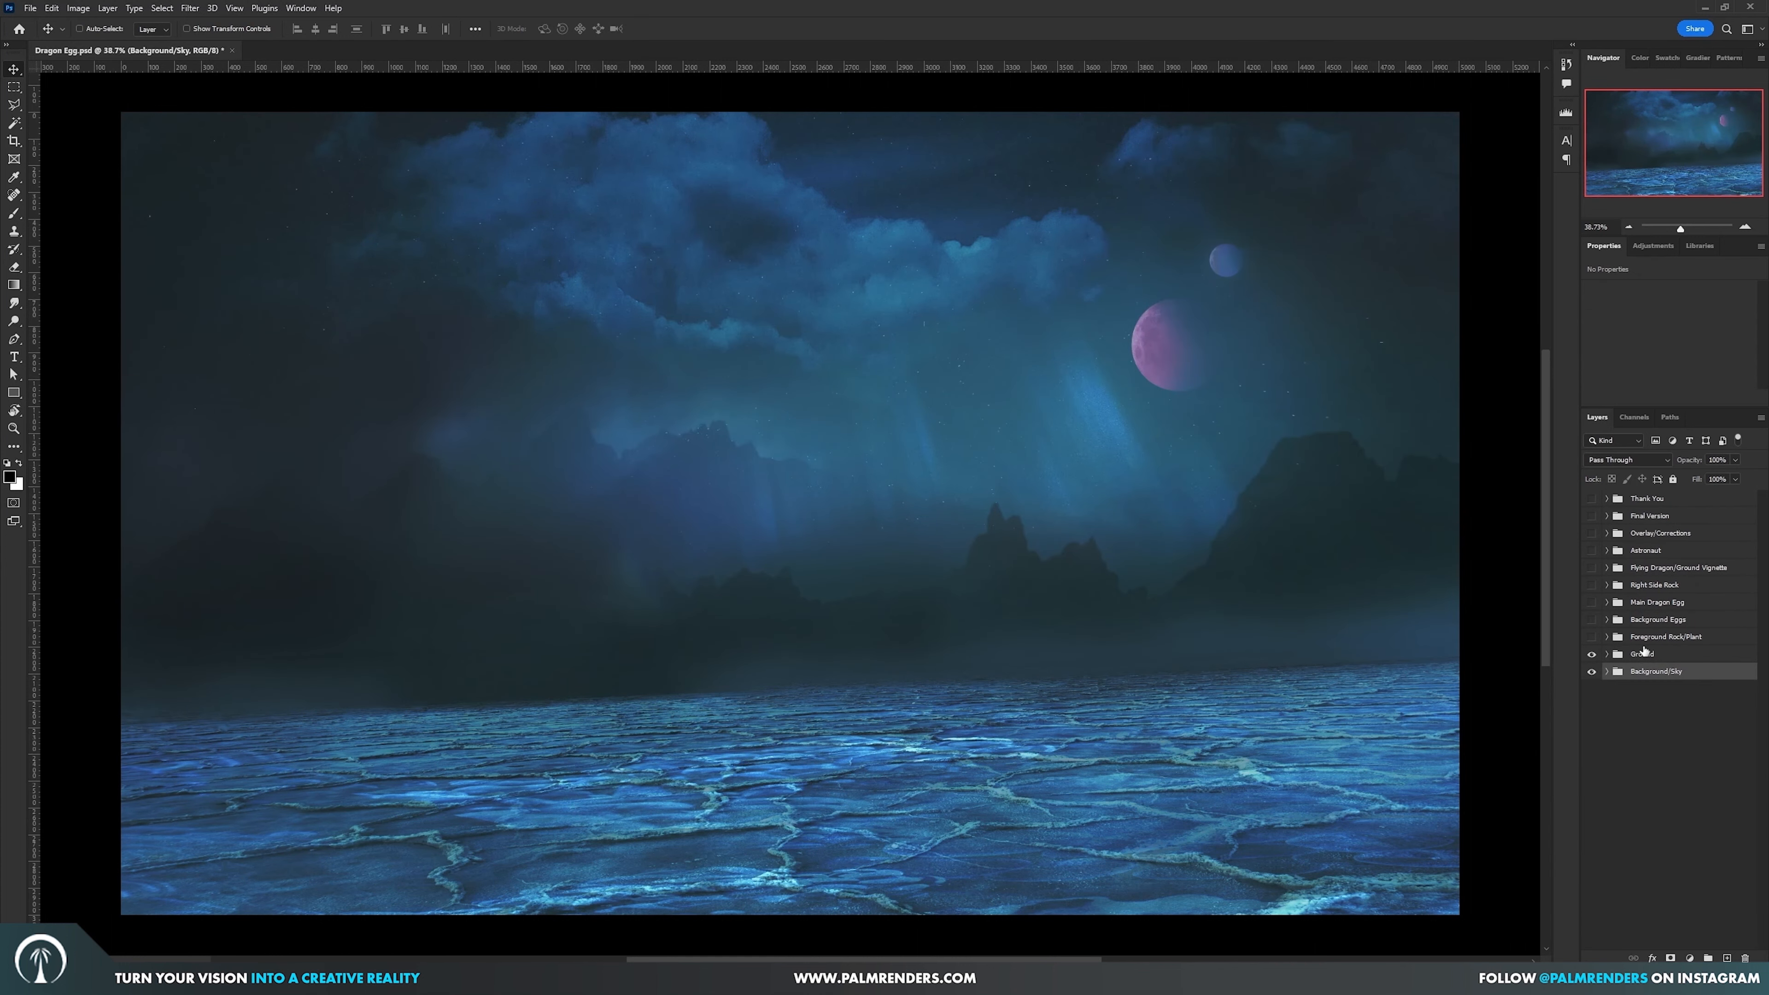
- Show and expand the Foreground Rock/Plant group, enabling the first rock's Brightness/Contrast, Black & White and Color Balance adjustments
left_click(1592, 637)
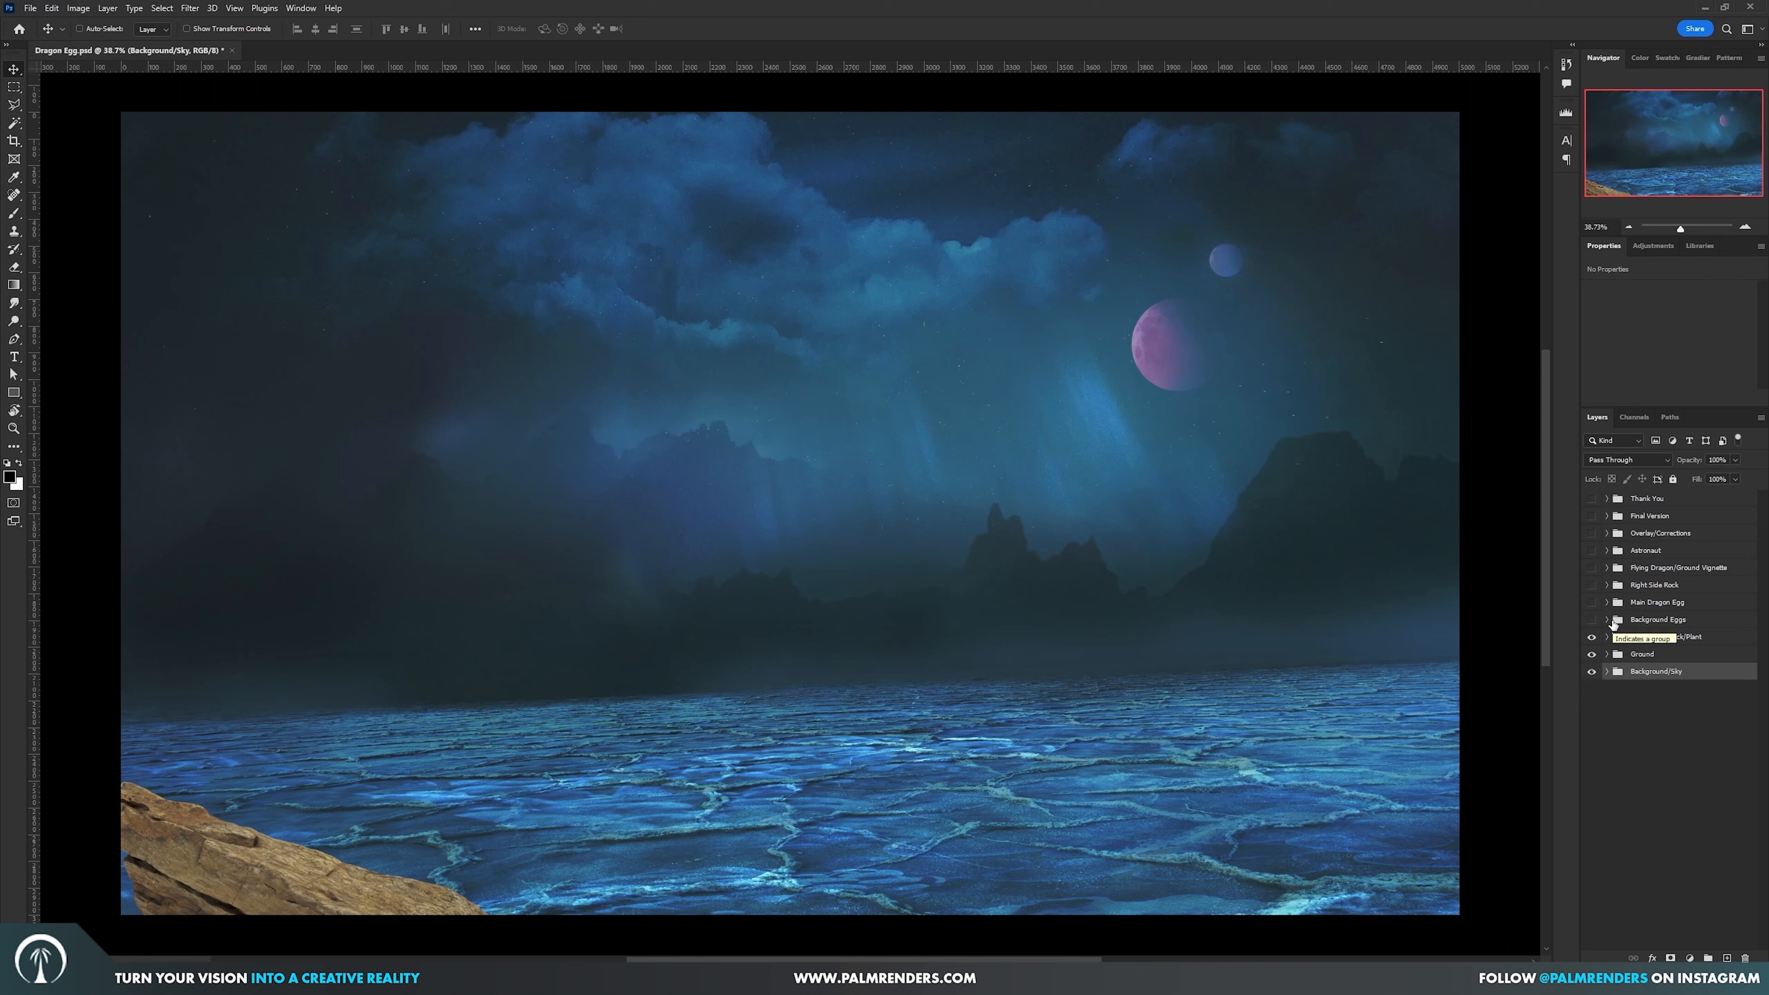
left_click(1607, 637)
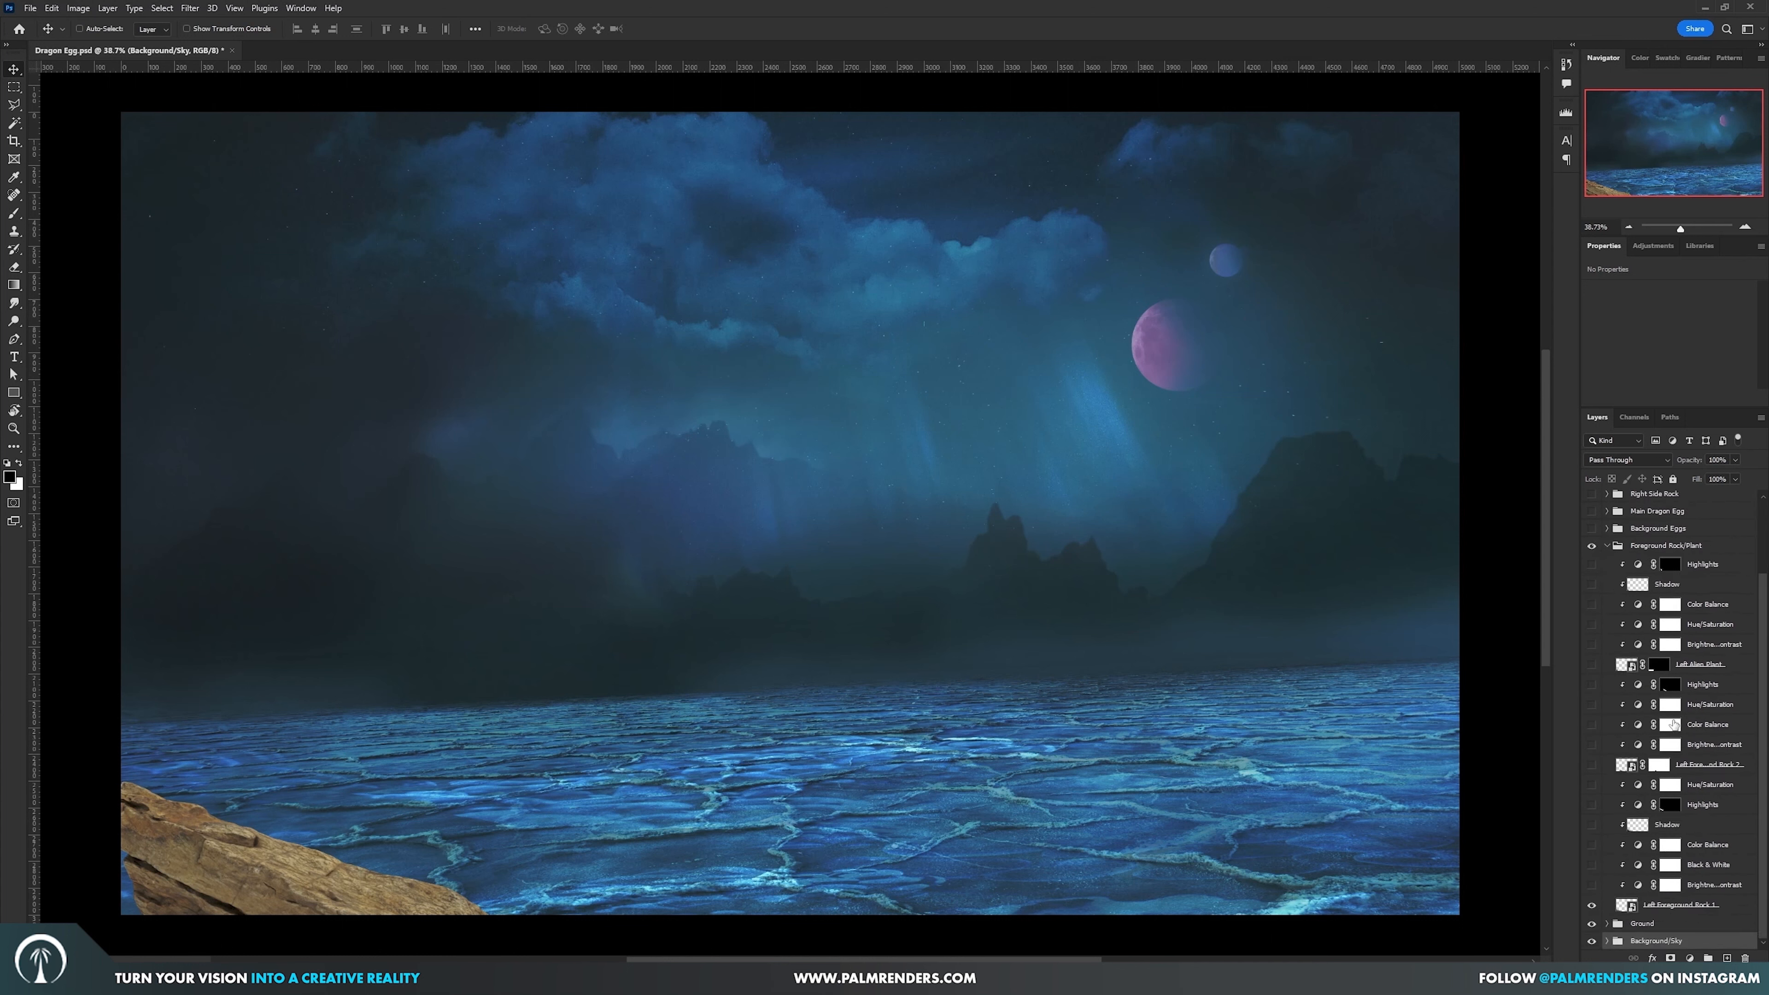
left_click(1592, 885)
left_click(1591, 866)
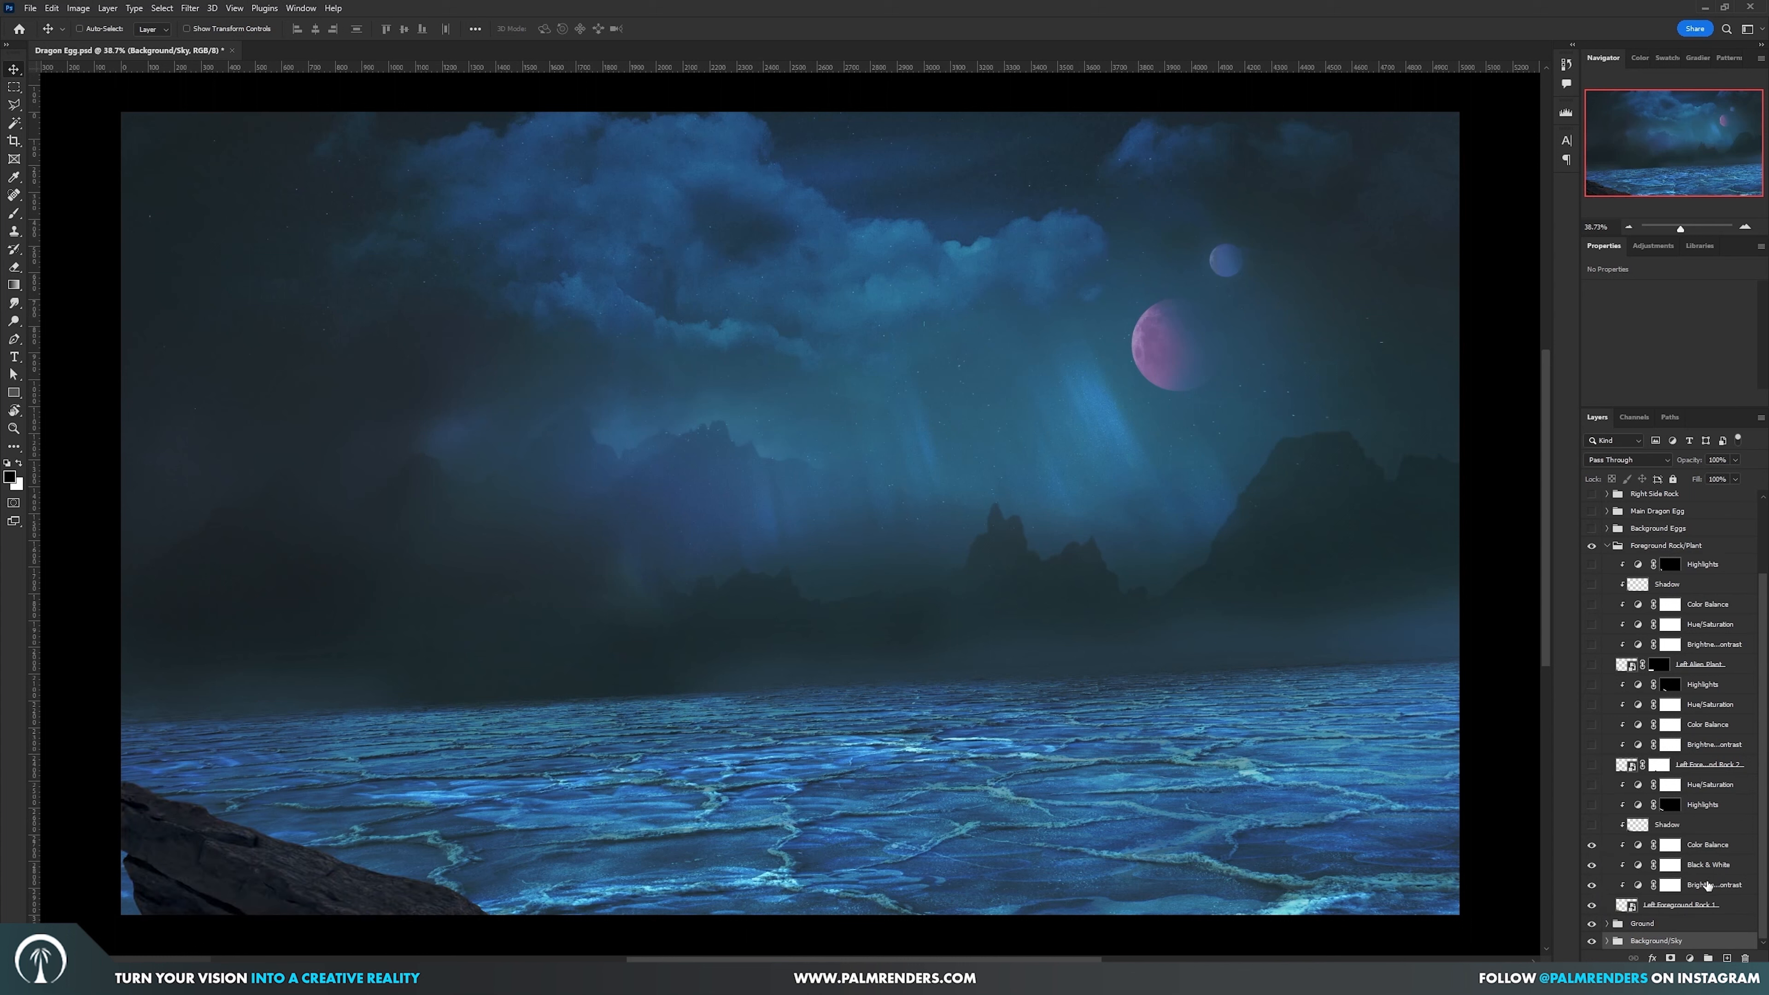
left_click(1592, 842)
- Show the first foreground rock's Shadow and Highlights layers, and select the Highlights adjustment
left_click(1591, 825)
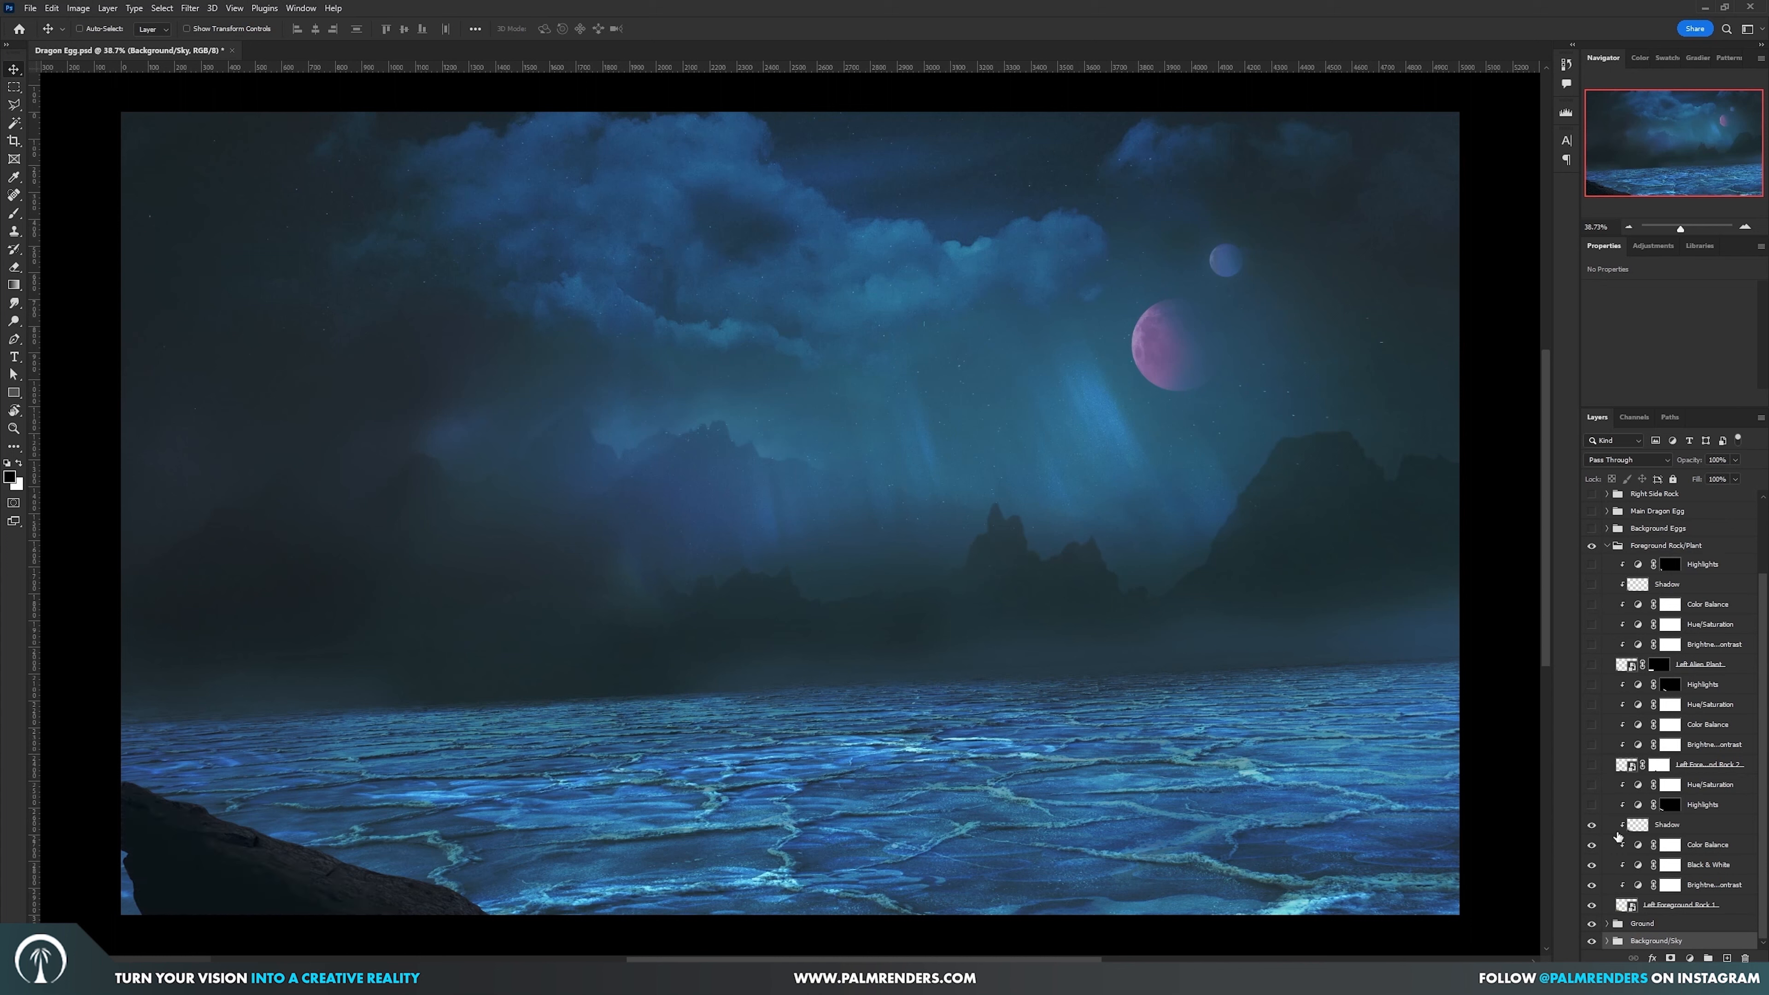
left_click(1594, 809)
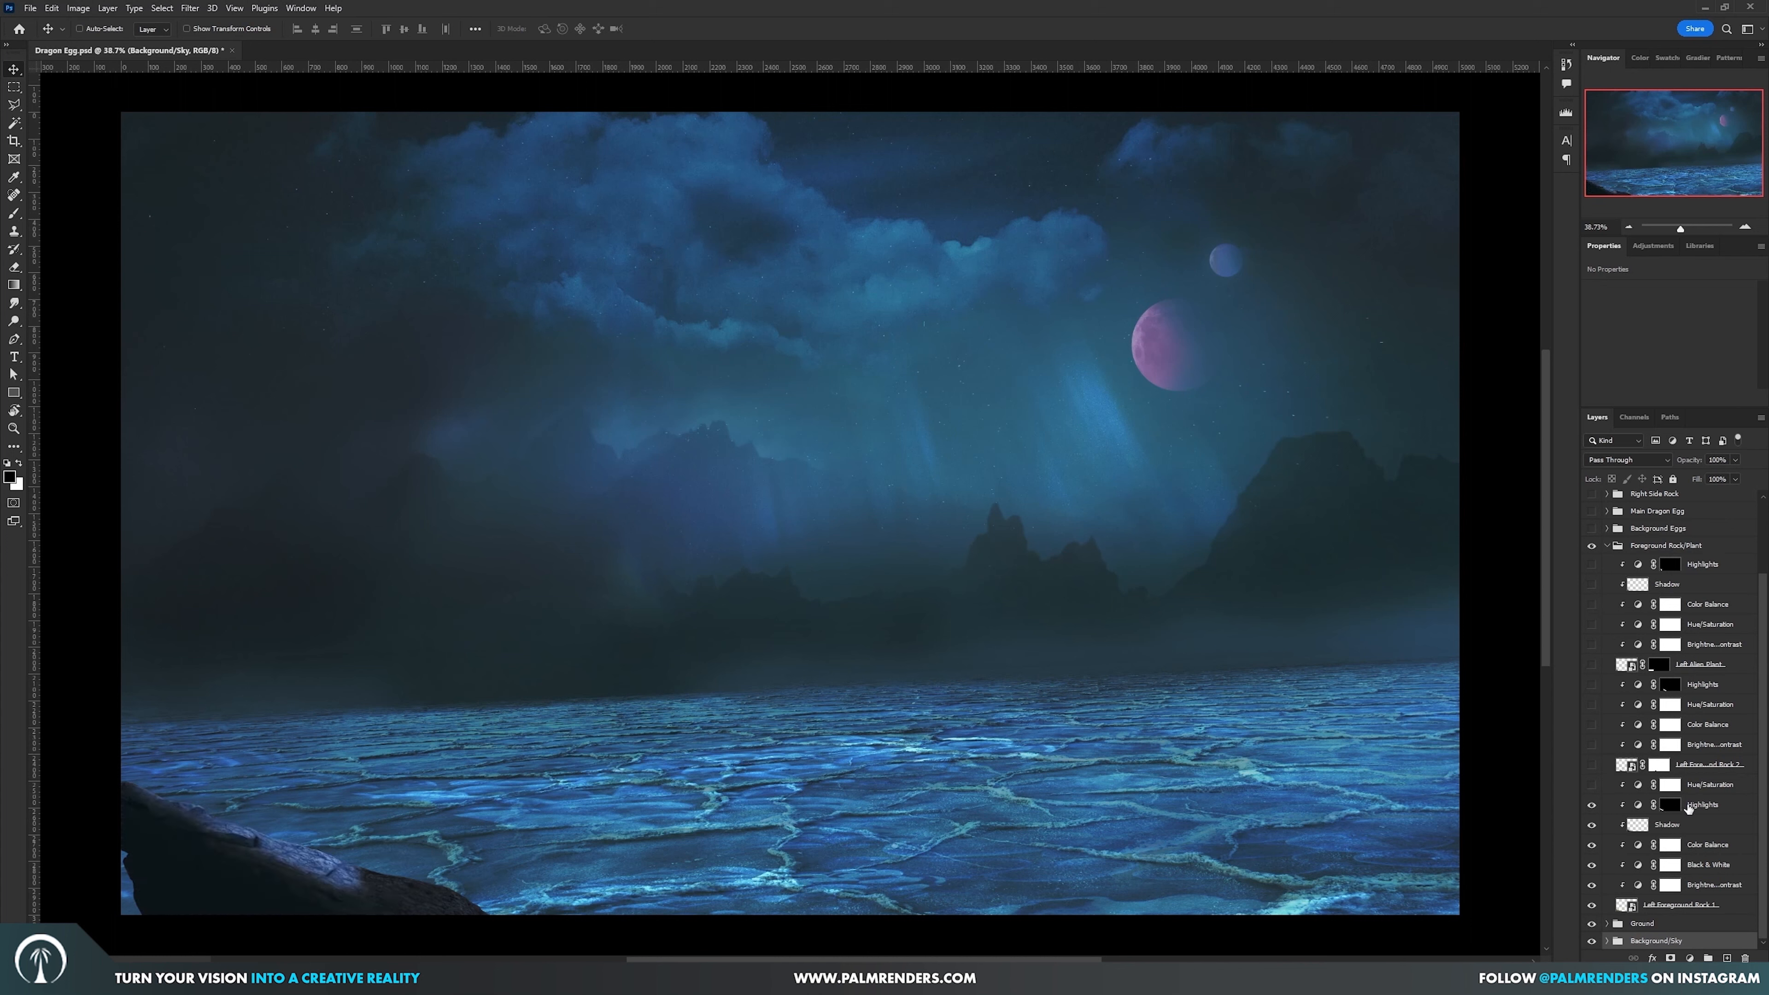
left_click(1651, 808)
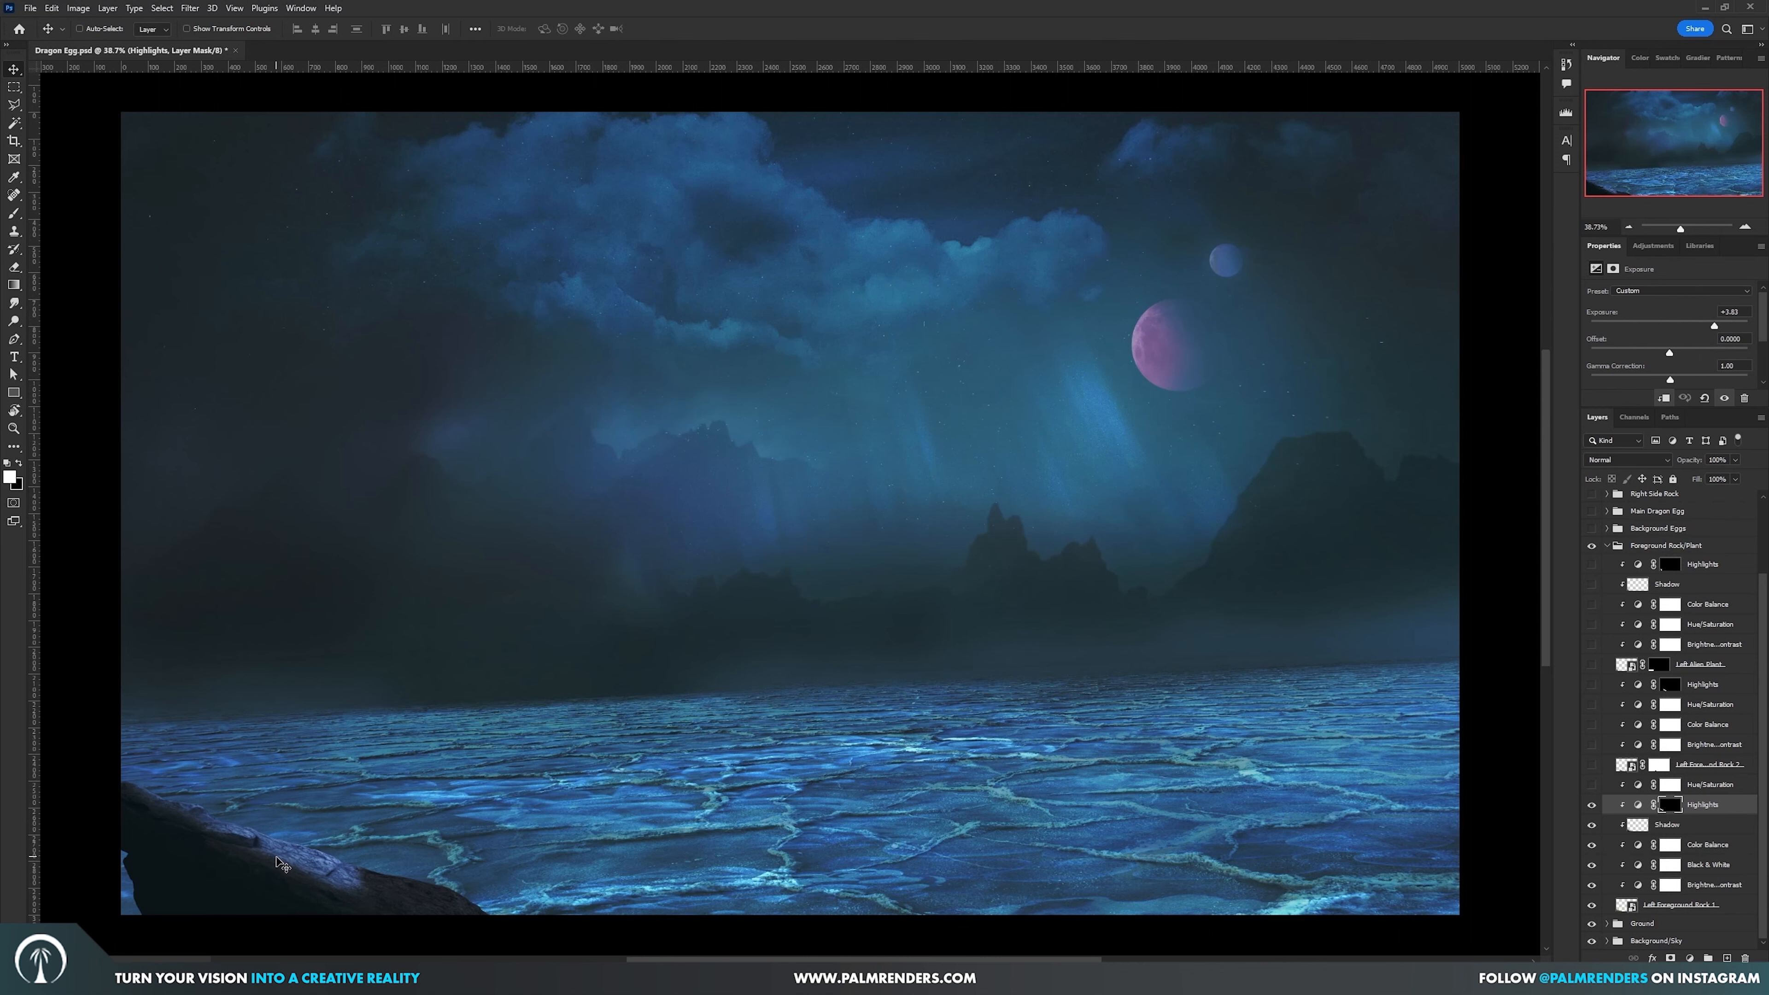
- Show the second left foreground rock with its Brightness/Contrast, Color Balance, Hue/Saturation and Highlights adjustments
scroll(279, 863, "up", 3)
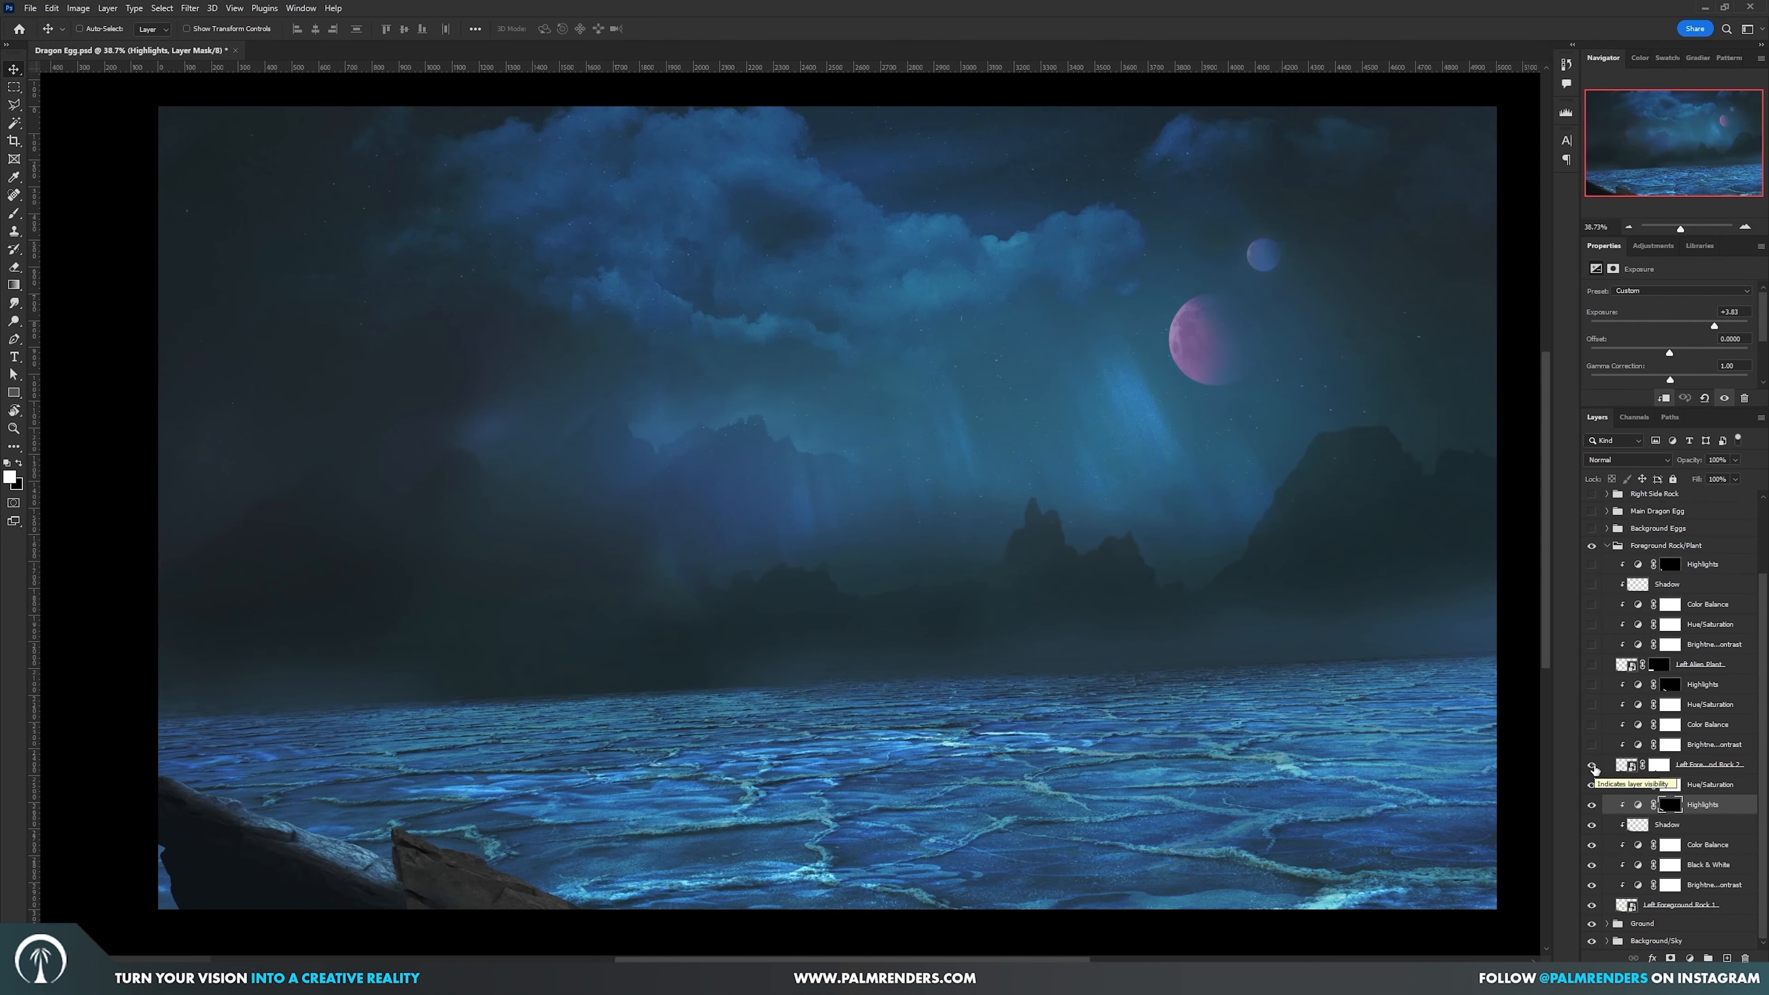
left_click(1595, 747)
left_click(1595, 728)
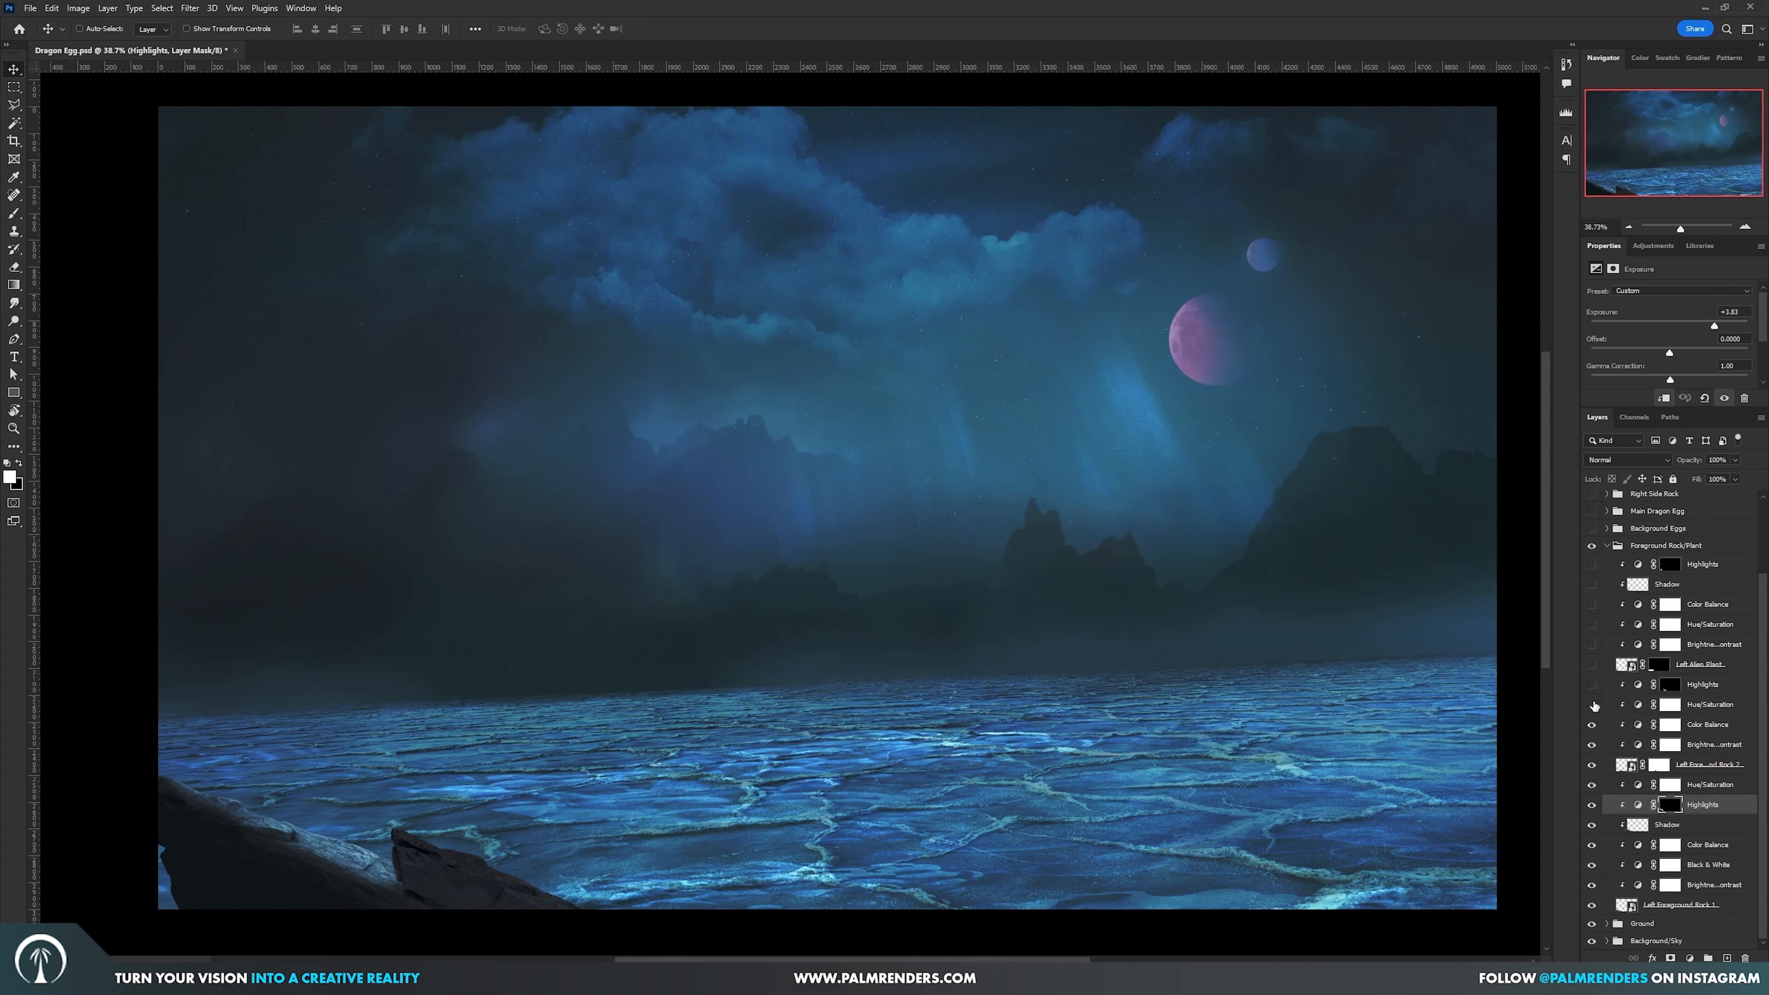
left_click(1595, 704)
left_click(1592, 684)
- Show the Left Alien Plant with its Brightness/Contrast, Hue/Saturation, Color Balance, Shadow and Highlights layers
scroll(1592, 684, "up", 3)
left_click(1592, 756)
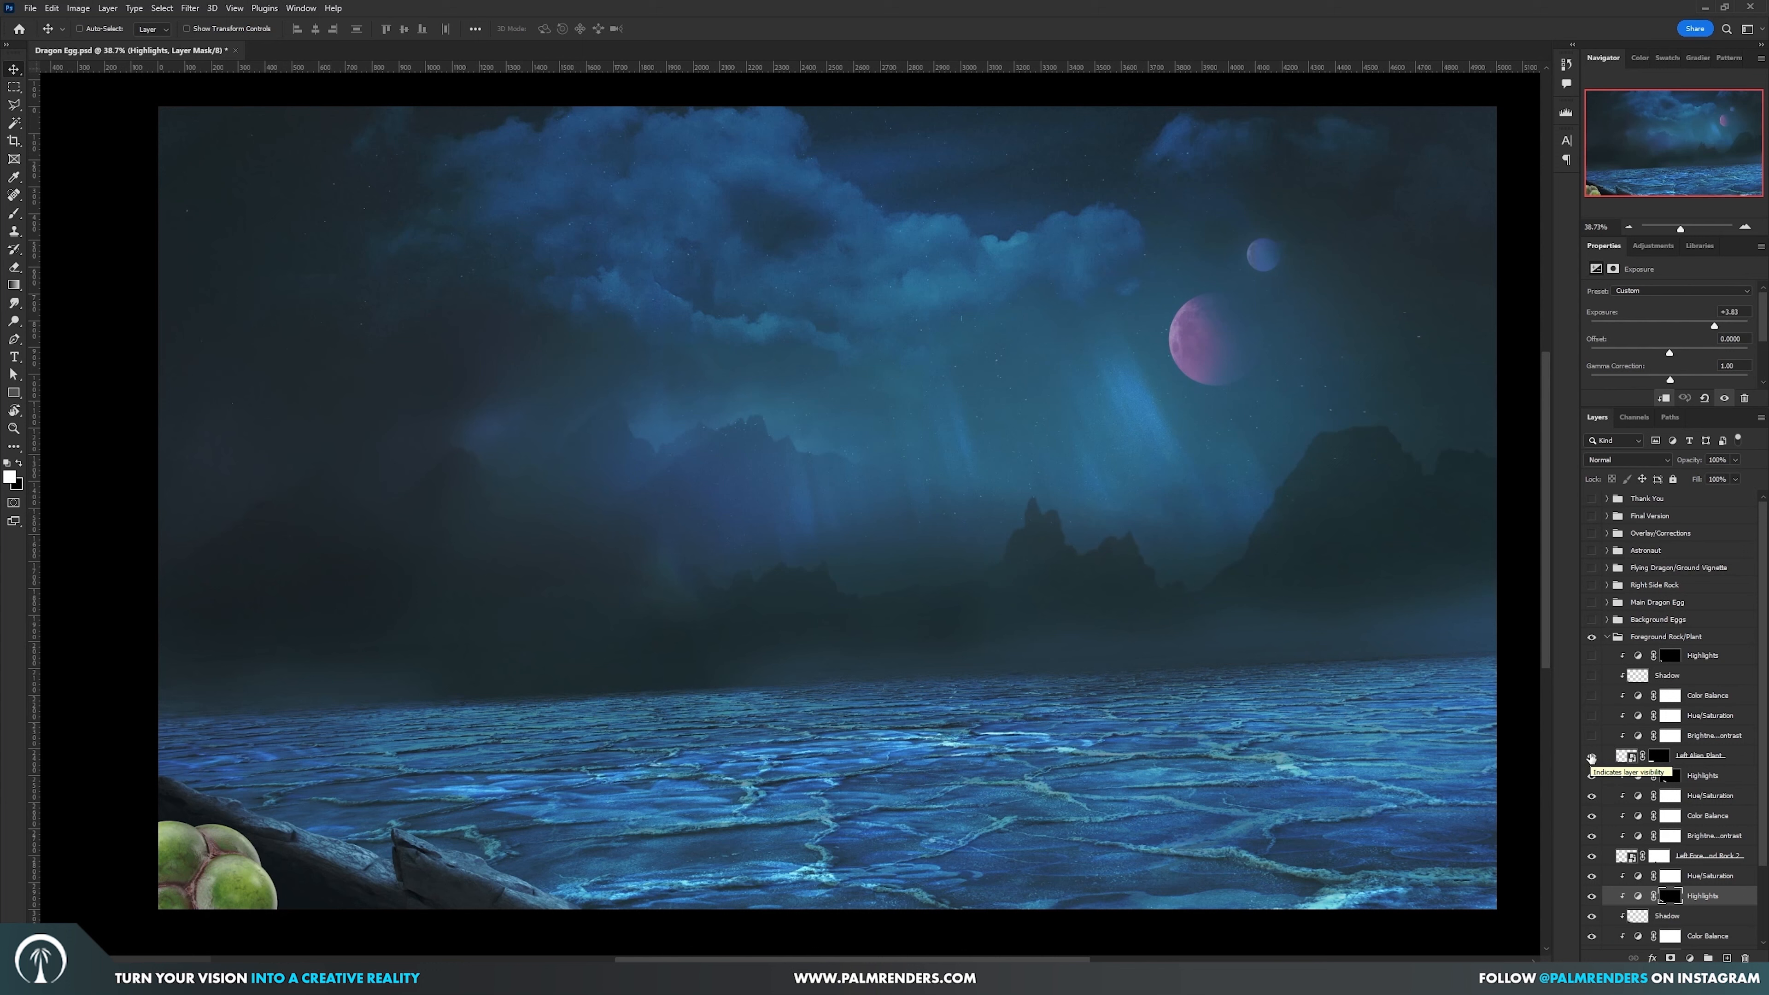
left_click(1592, 735)
left_click(1591, 716)
left_click(1591, 696)
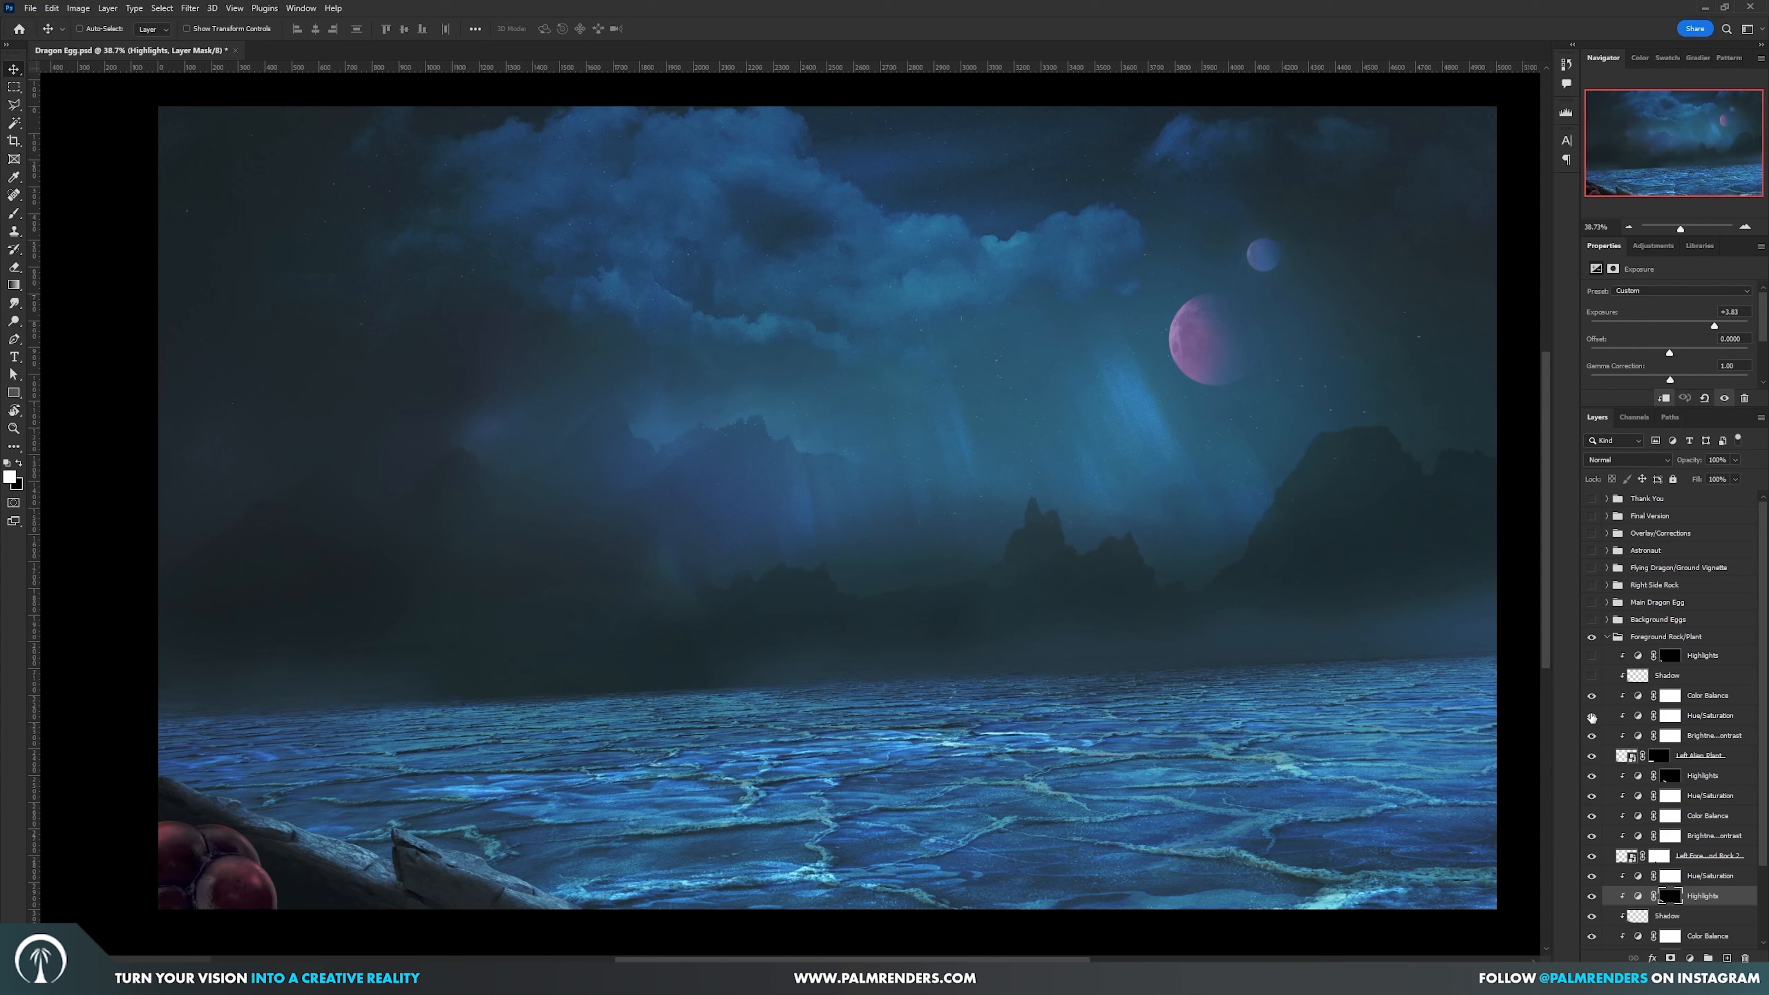
left_click(1591, 675)
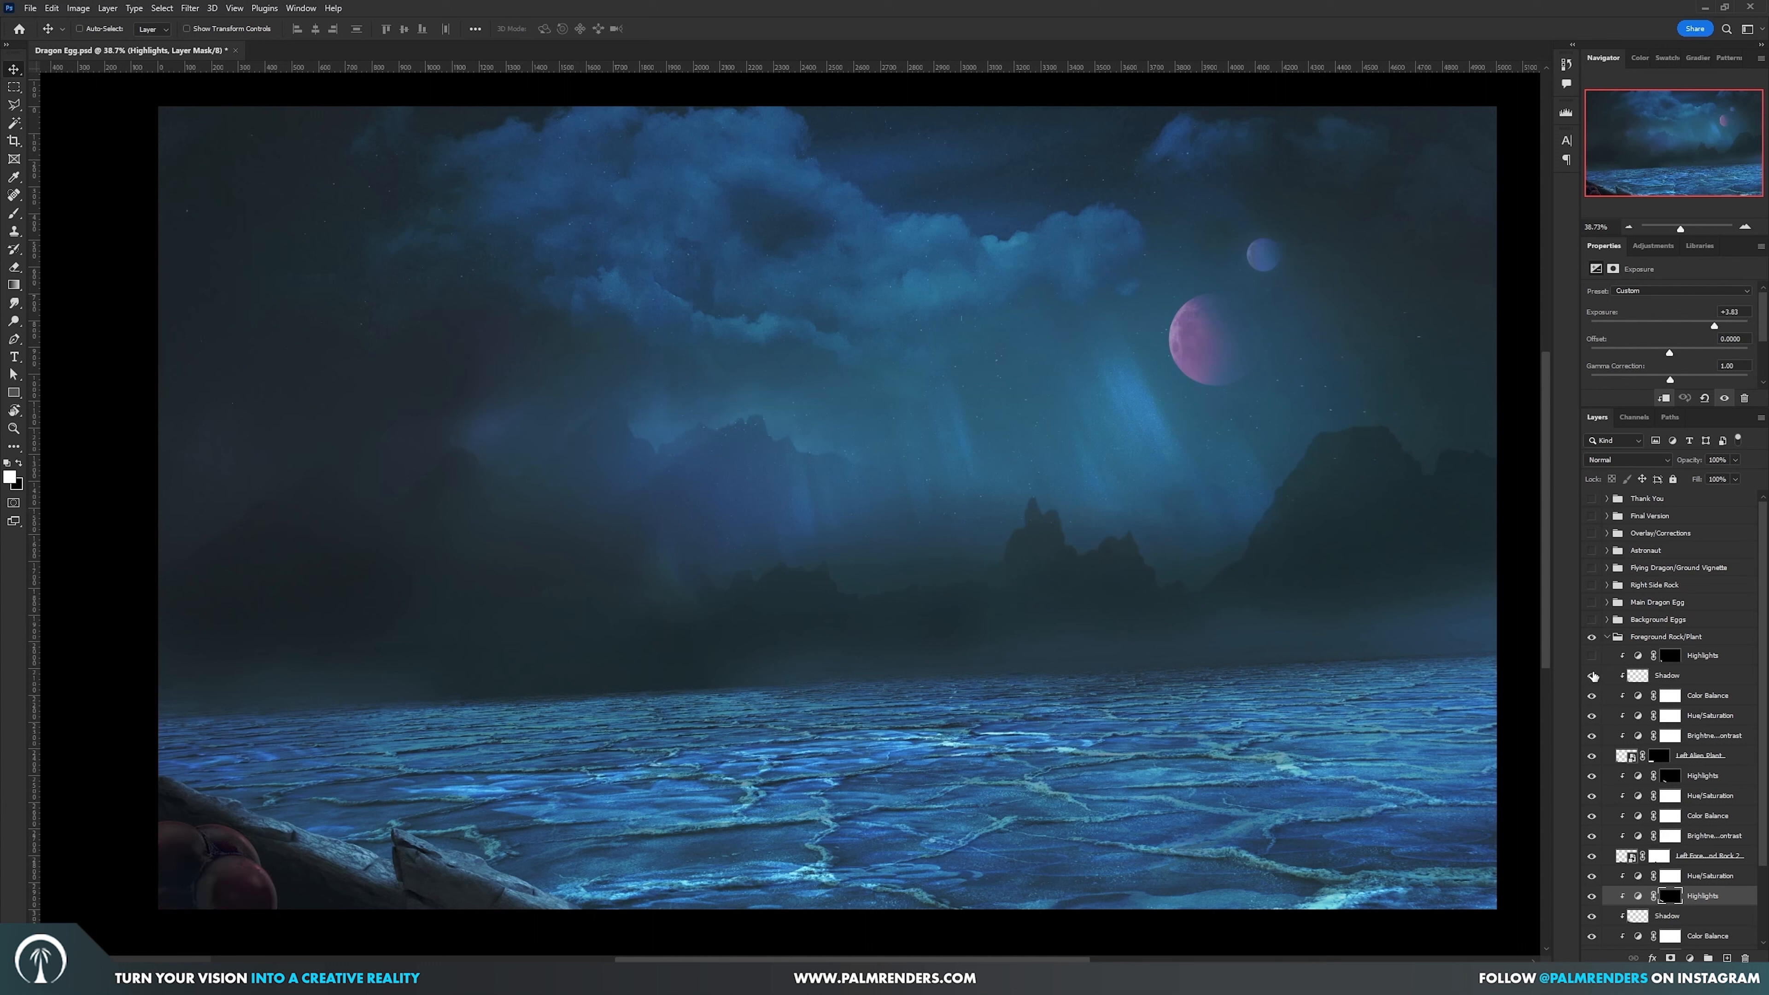
left_click(1591, 656)
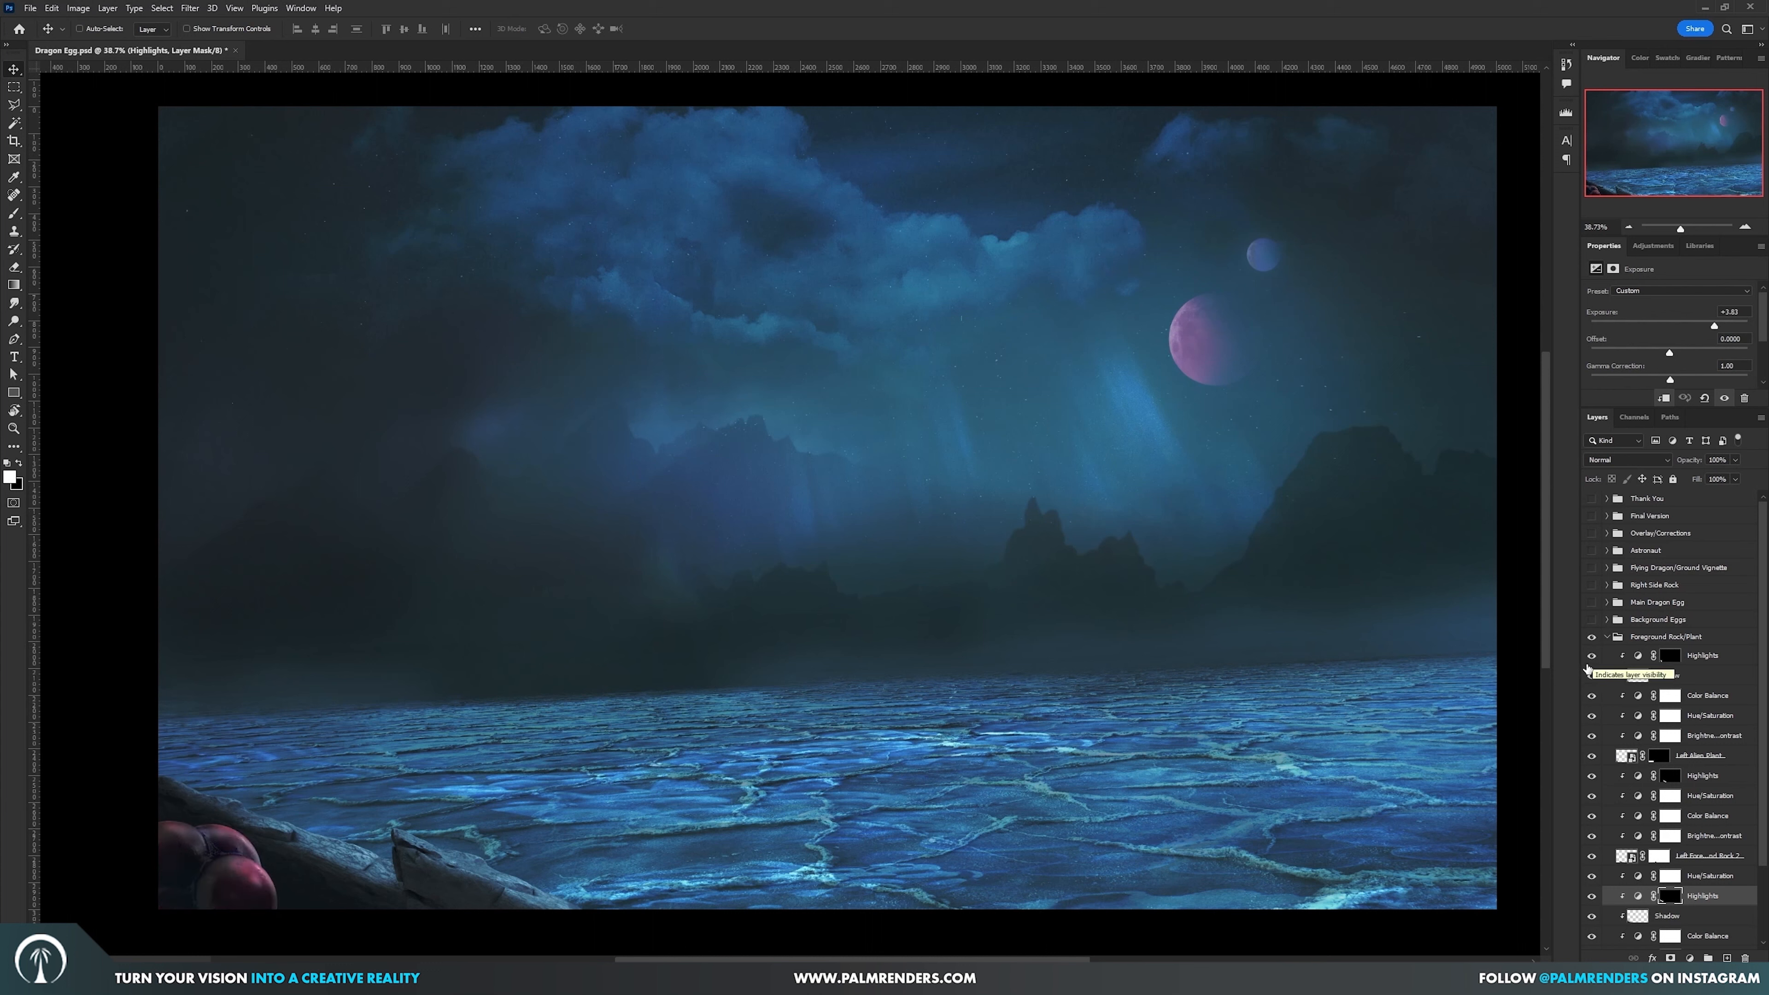
- Collapse the Foreground Rock/Plant group and show the Dragon Egg layer with its Shadow and Selective Color adjustments
left_click(1607, 637)
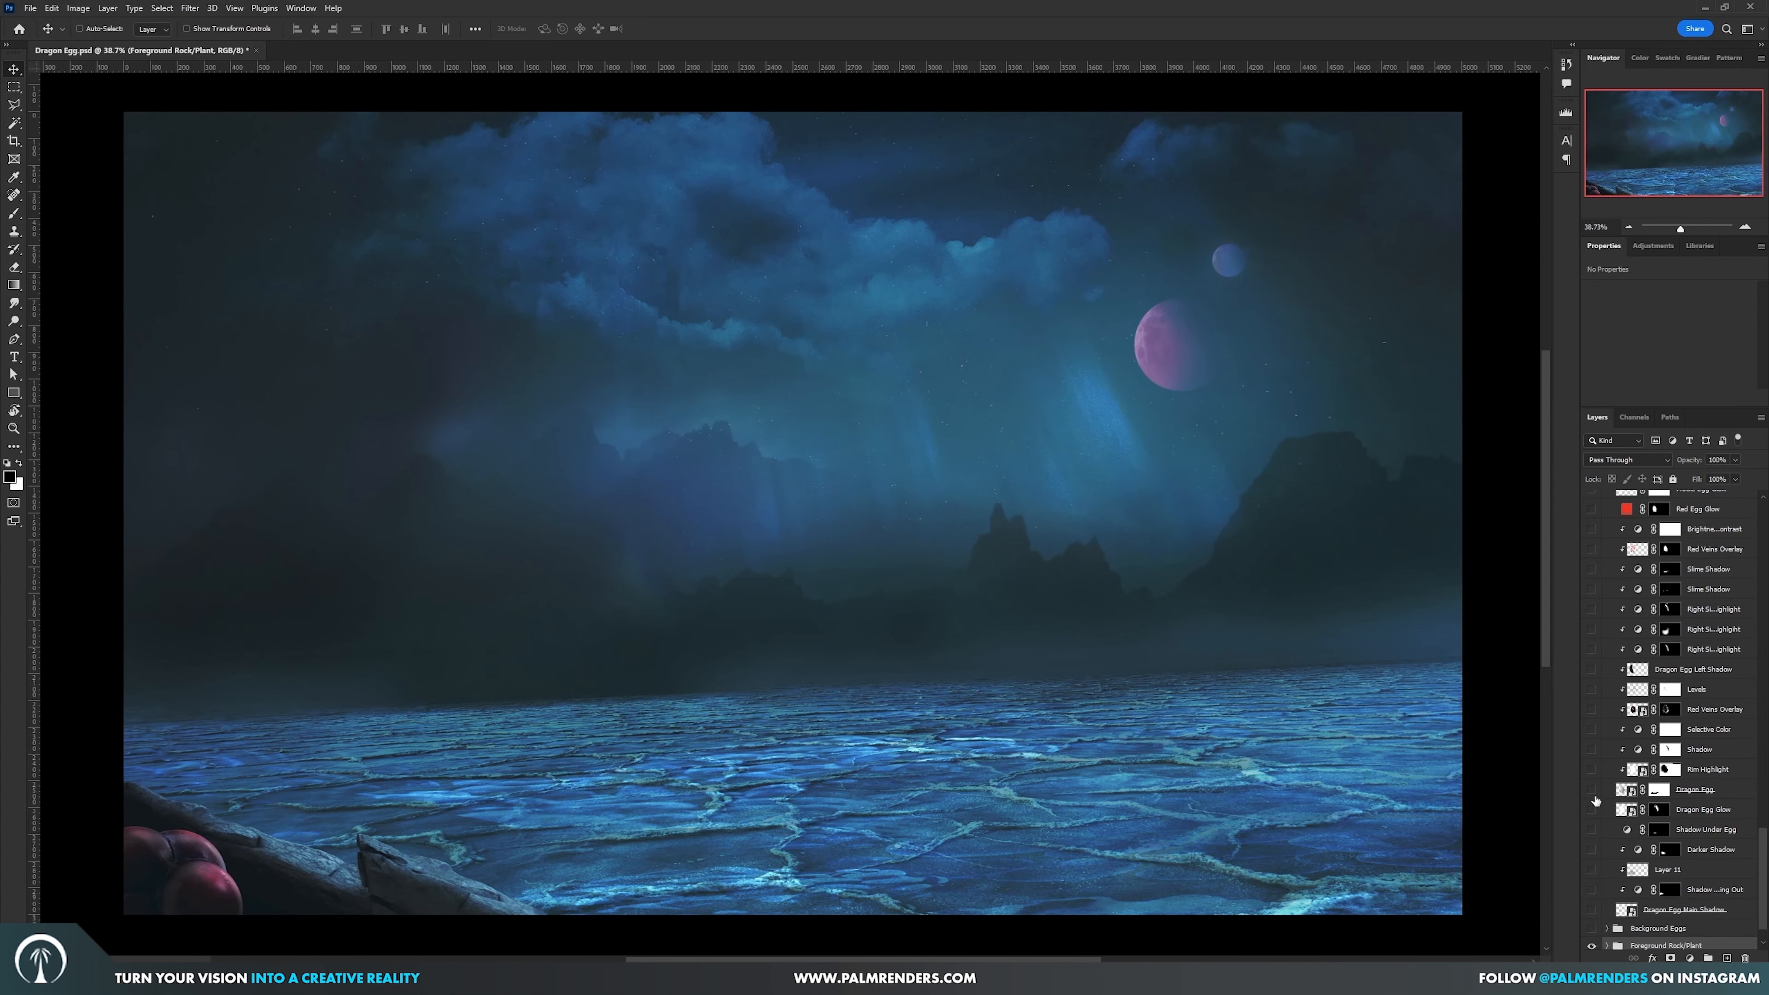
left_click(1592, 791)
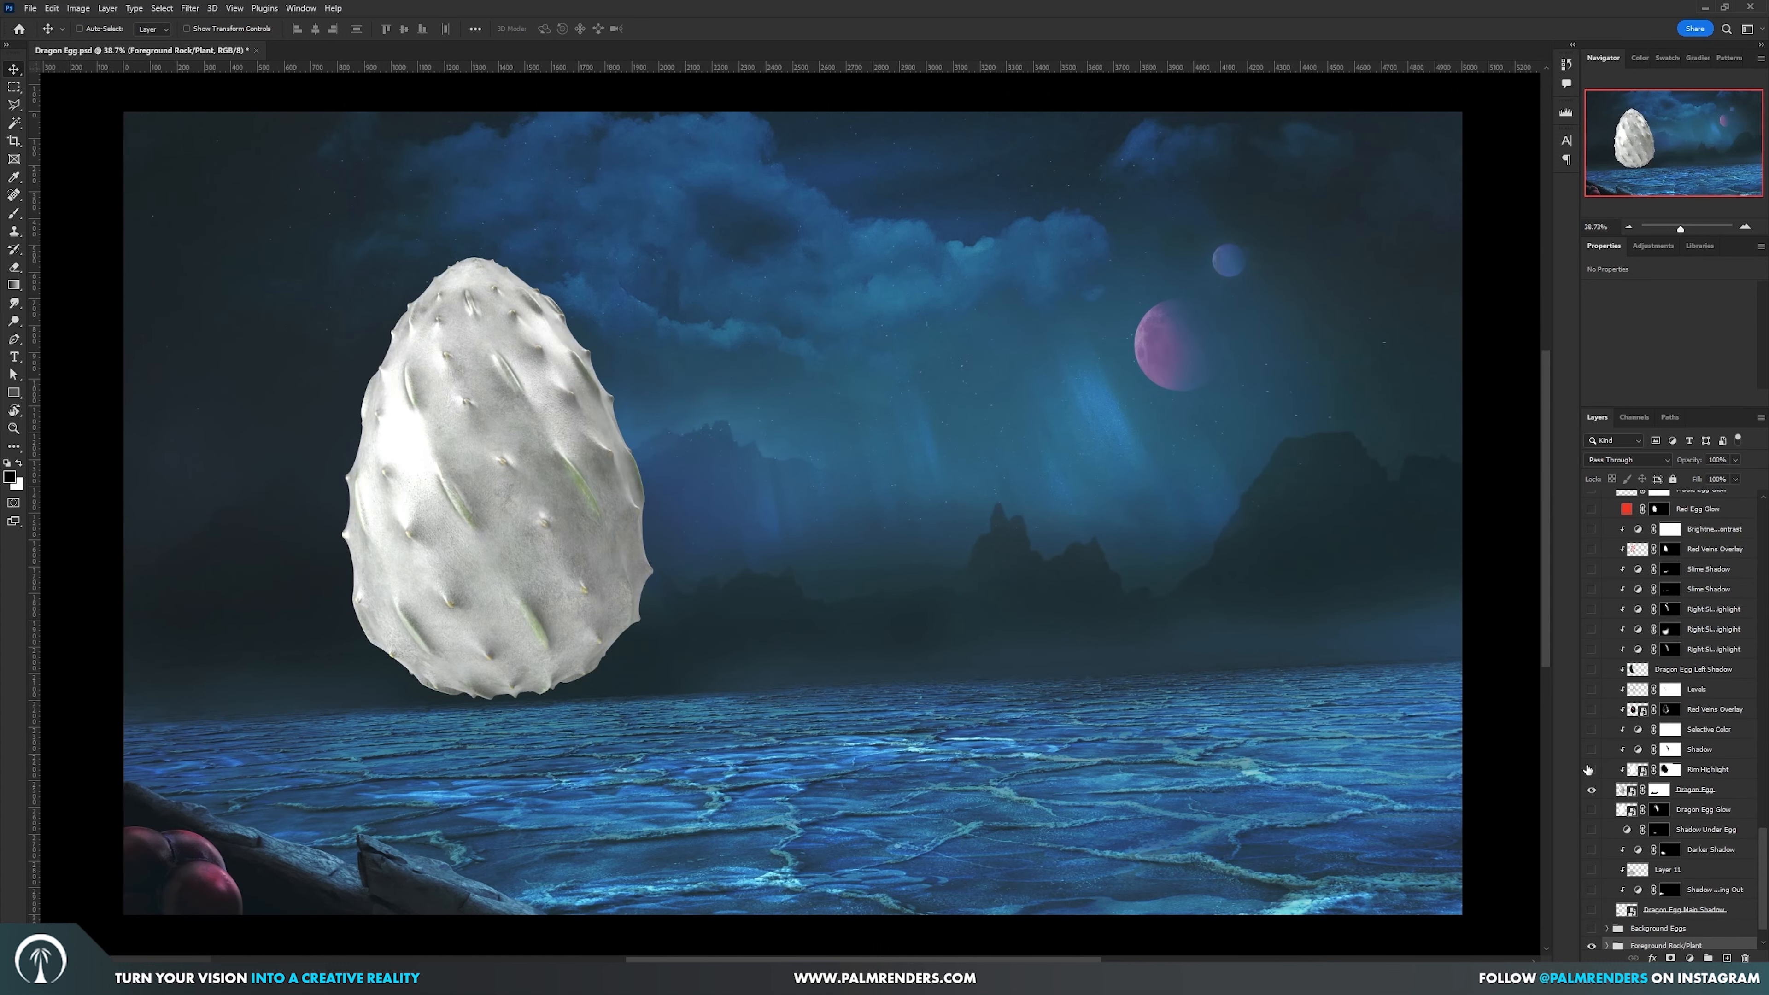
left_click(1592, 752)
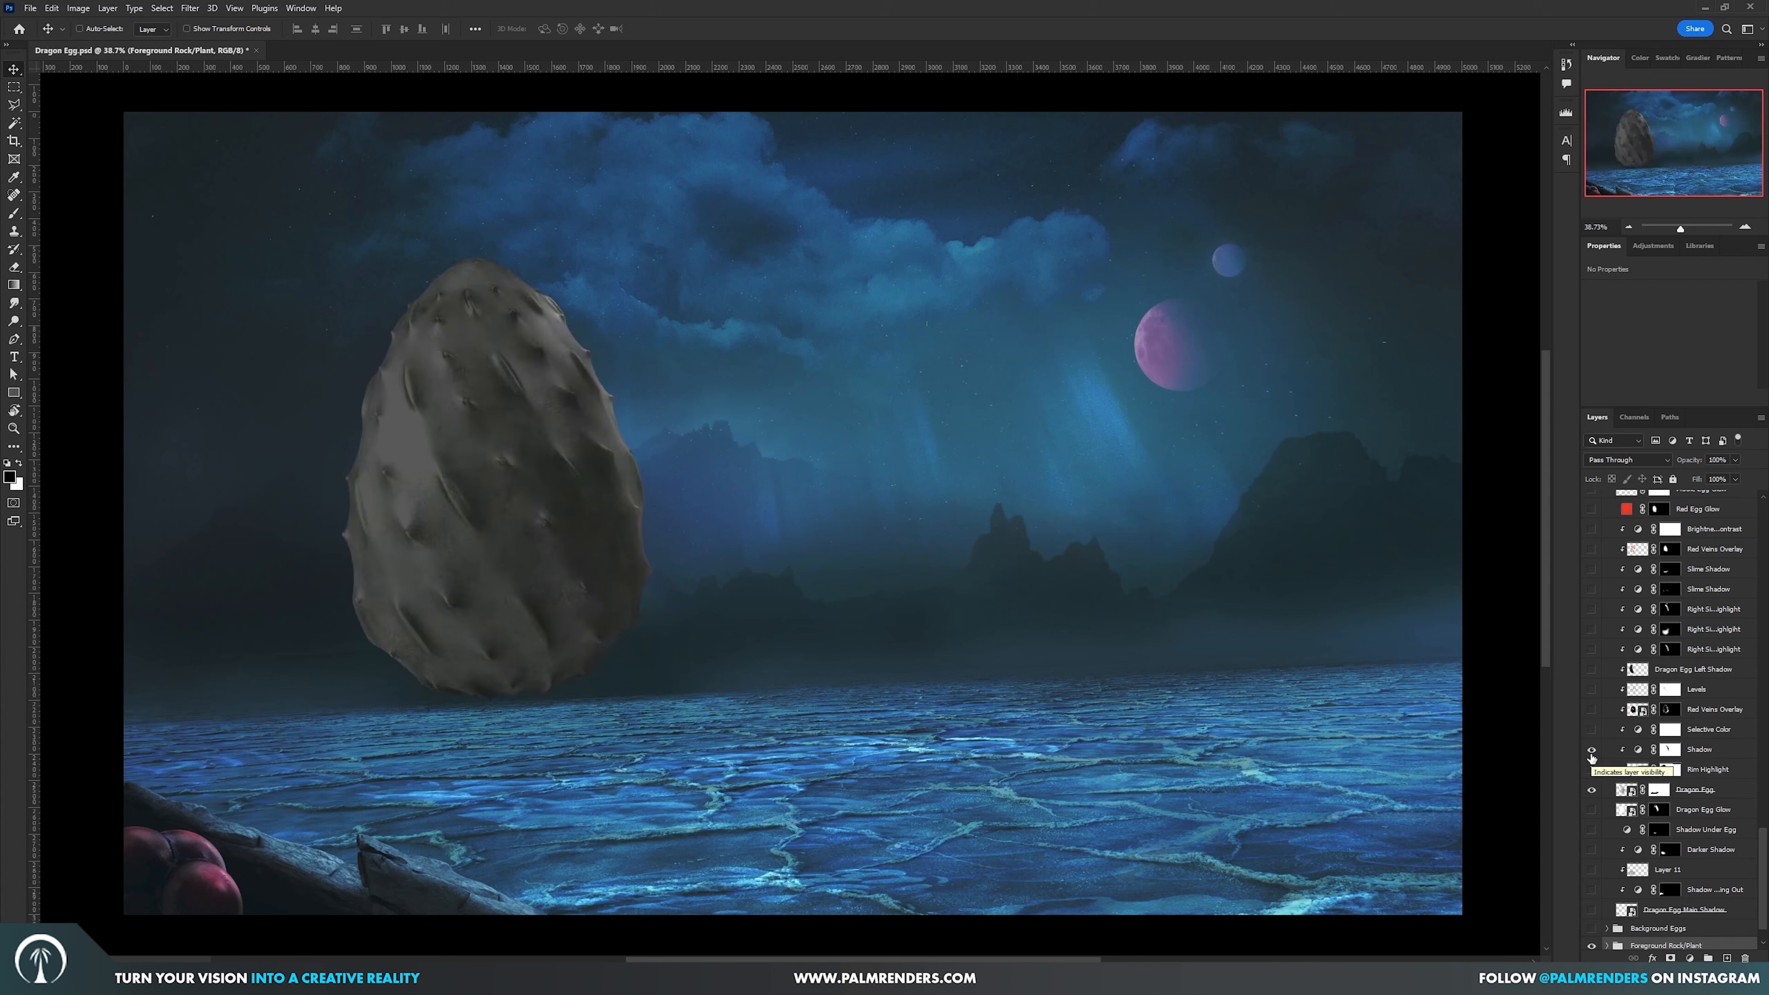
left_click(1592, 752)
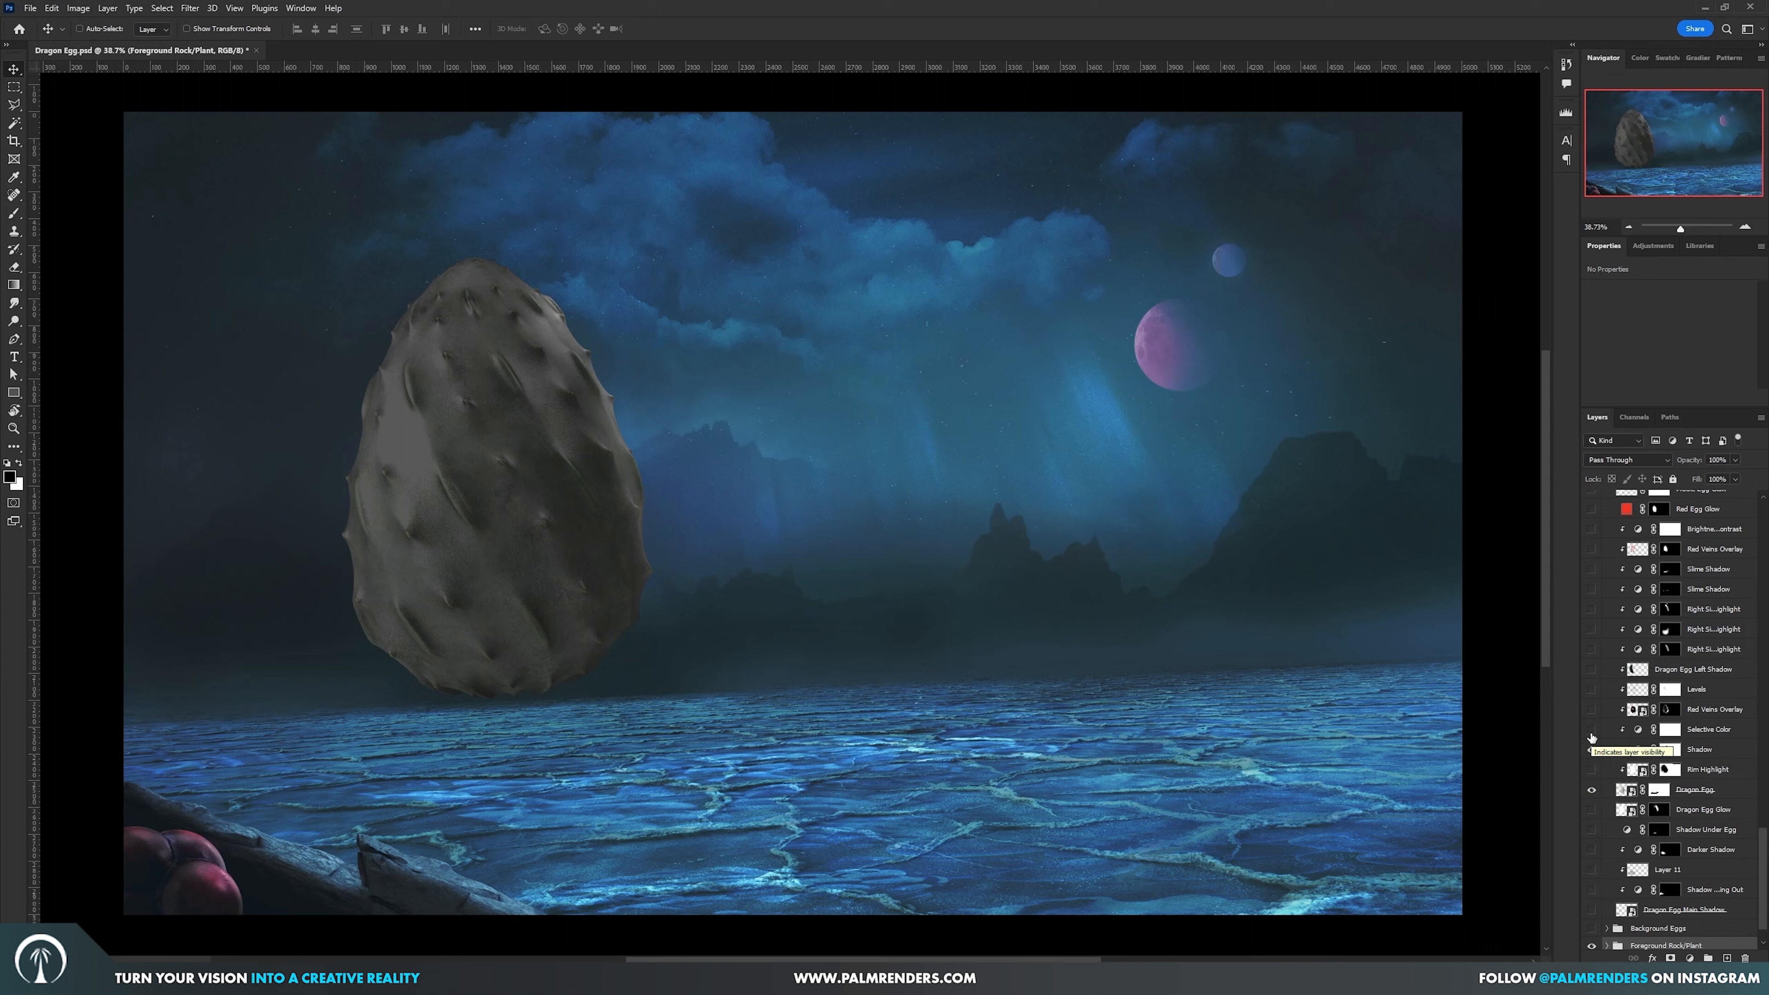
left_click(1592, 741)
left_click(1591, 732)
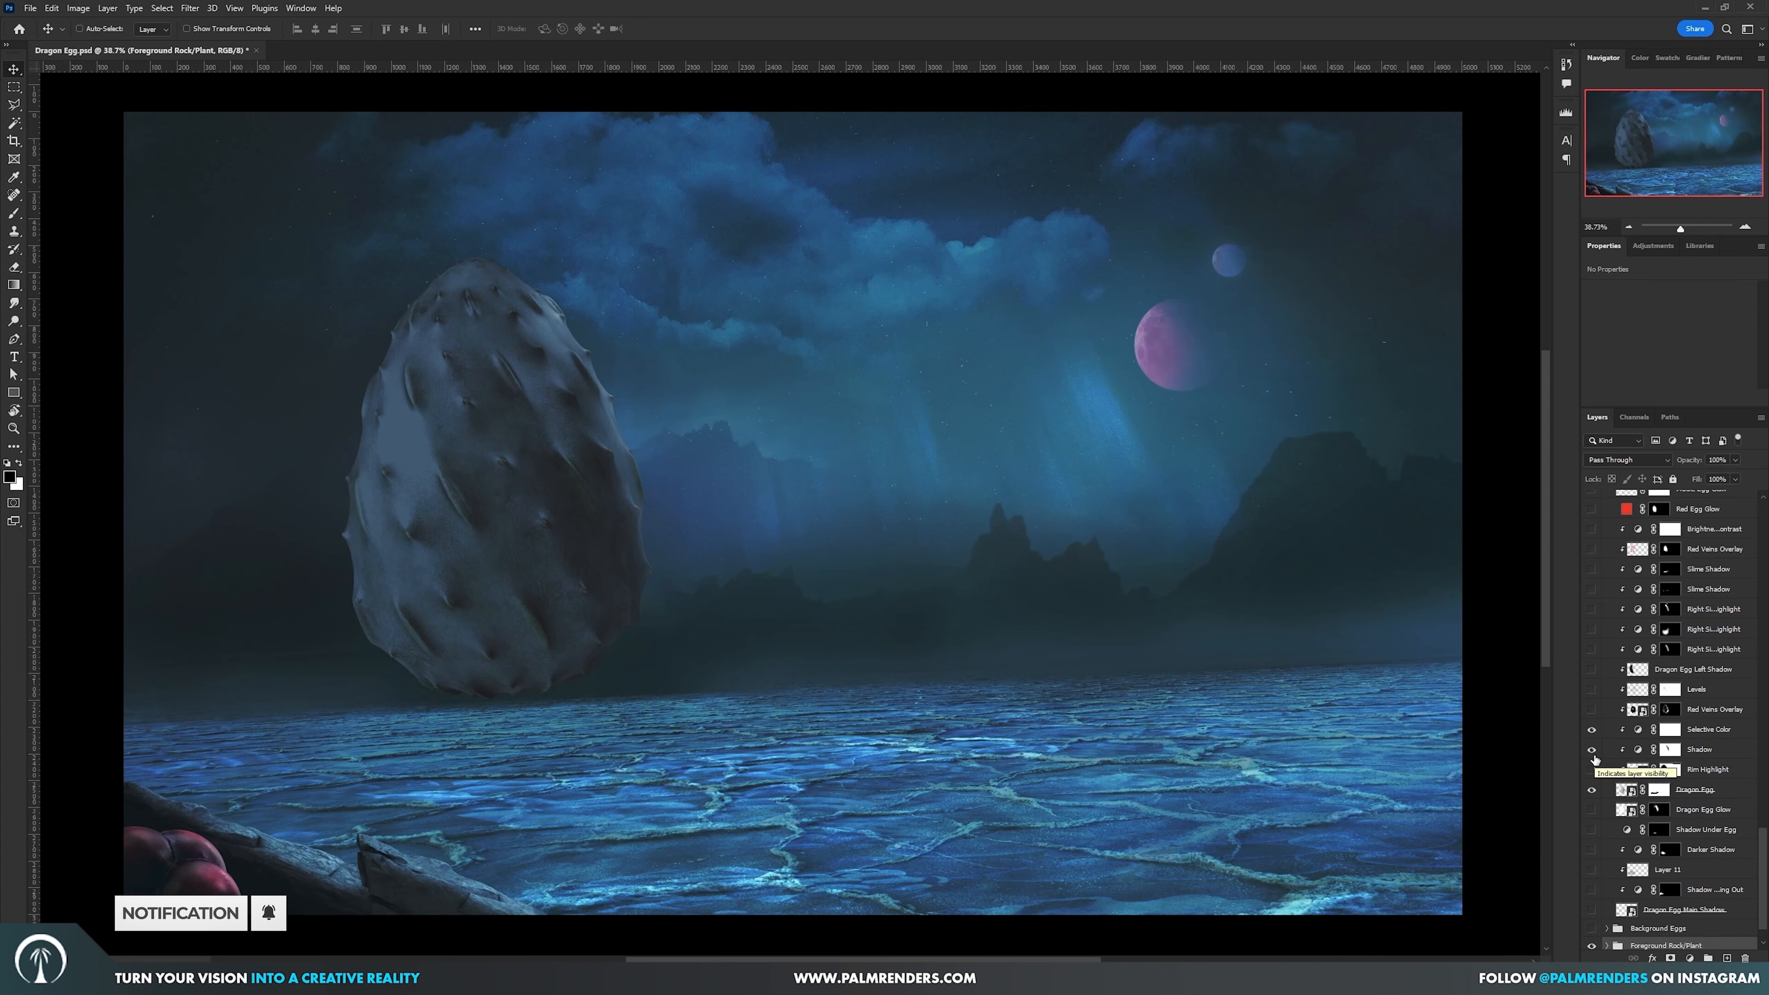
- Show the egg's Red Veins Overlay, Levels, left shadow, right side highlight, Brightness/Contrast and Red Egg Glow layers
left_click_drag(1592, 711, 1594, 677)
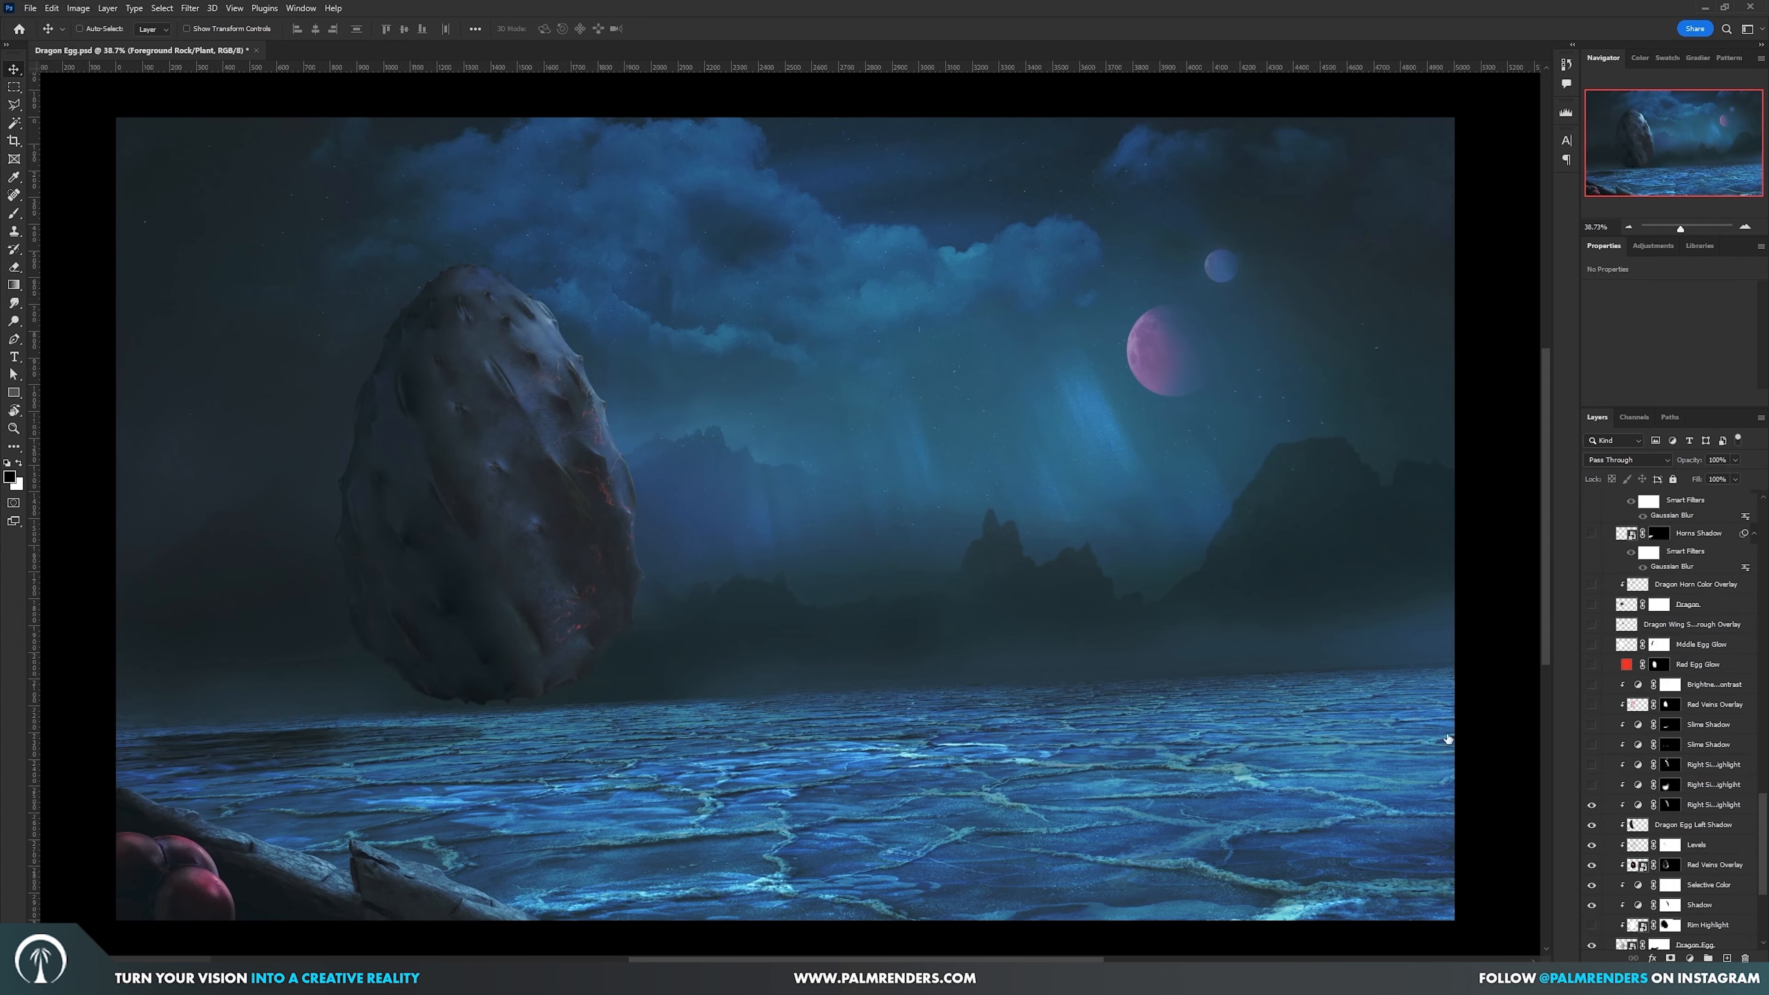
scroll(608, 418, "up", 2)
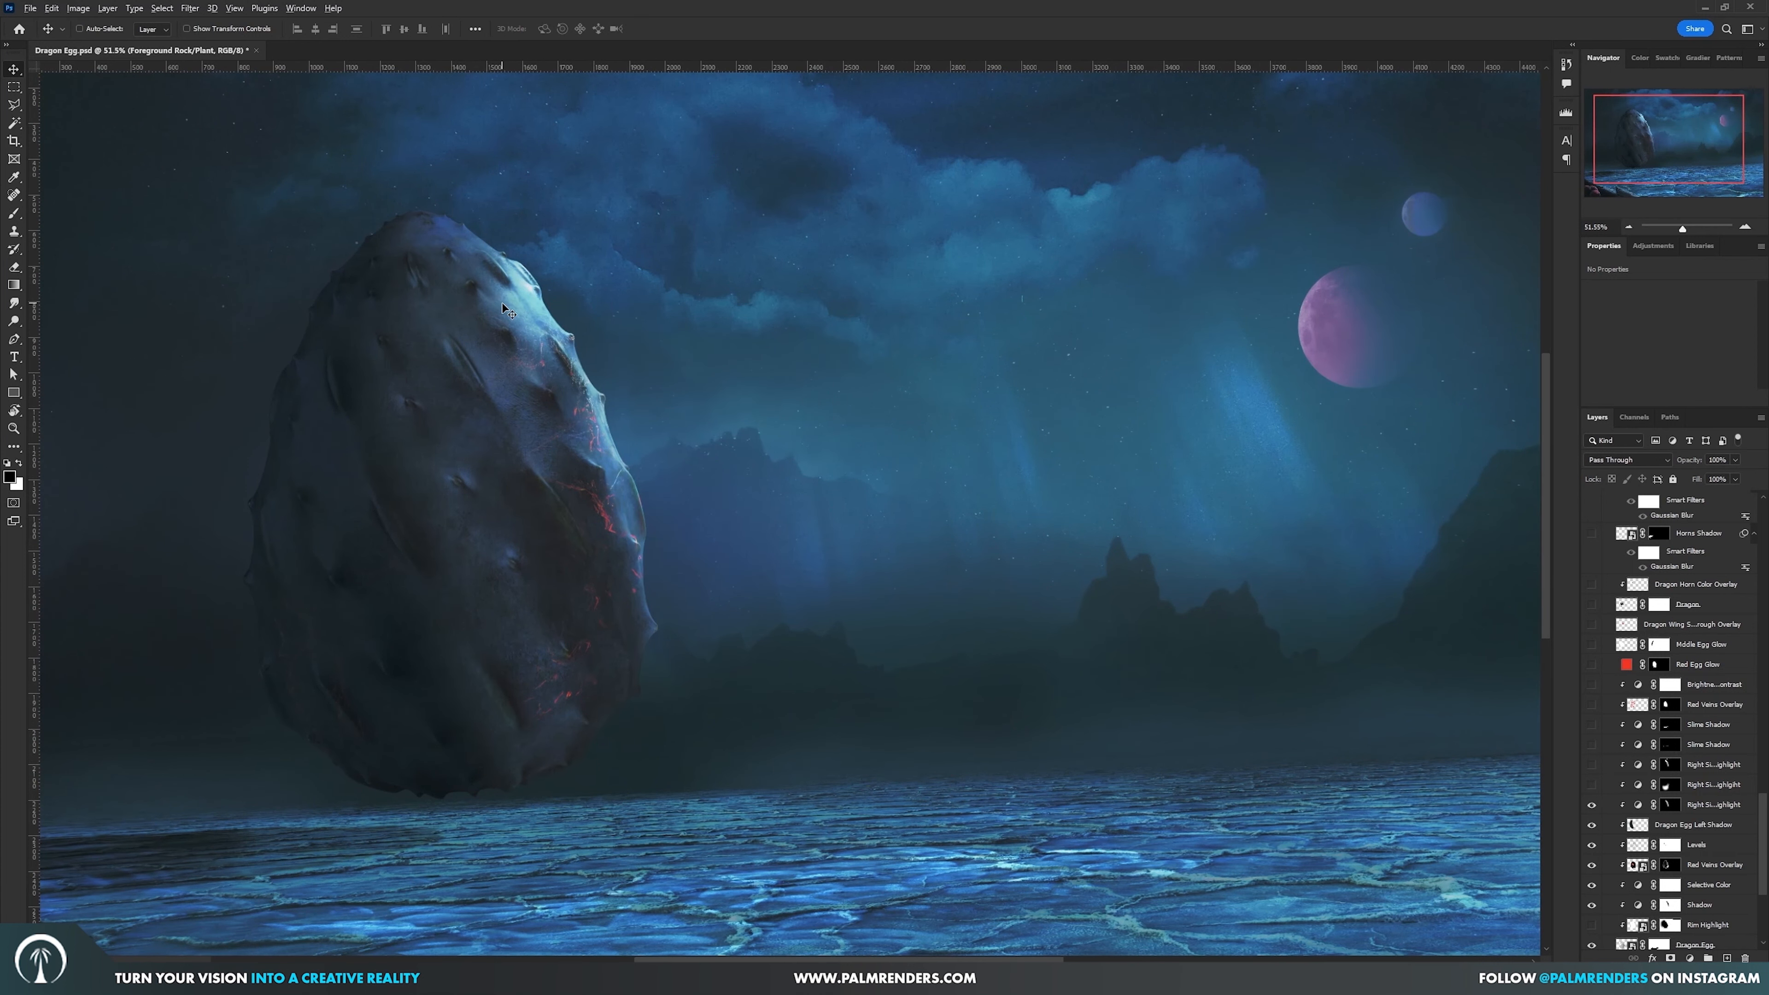
scroll(621, 363, "down", 1)
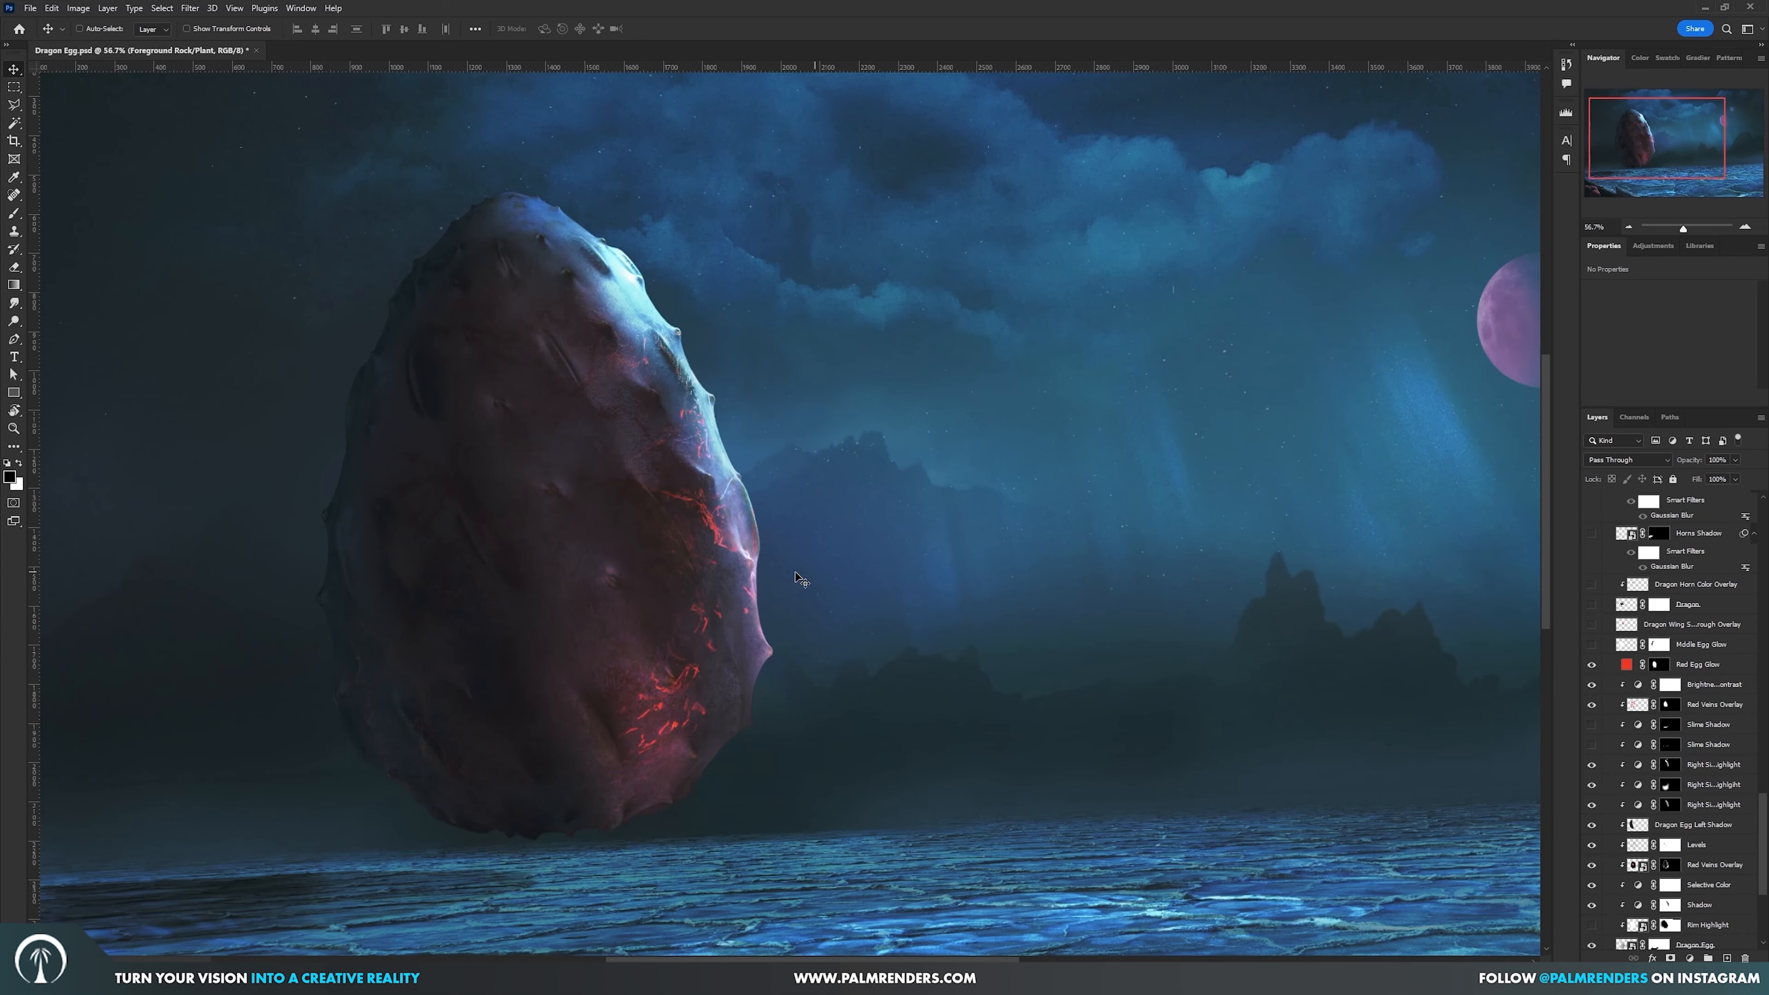
- Show the Middle Egg Glow and the dragon inside the egg, with its horn color overlay and wing see-through overlay
left_click(1599, 645)
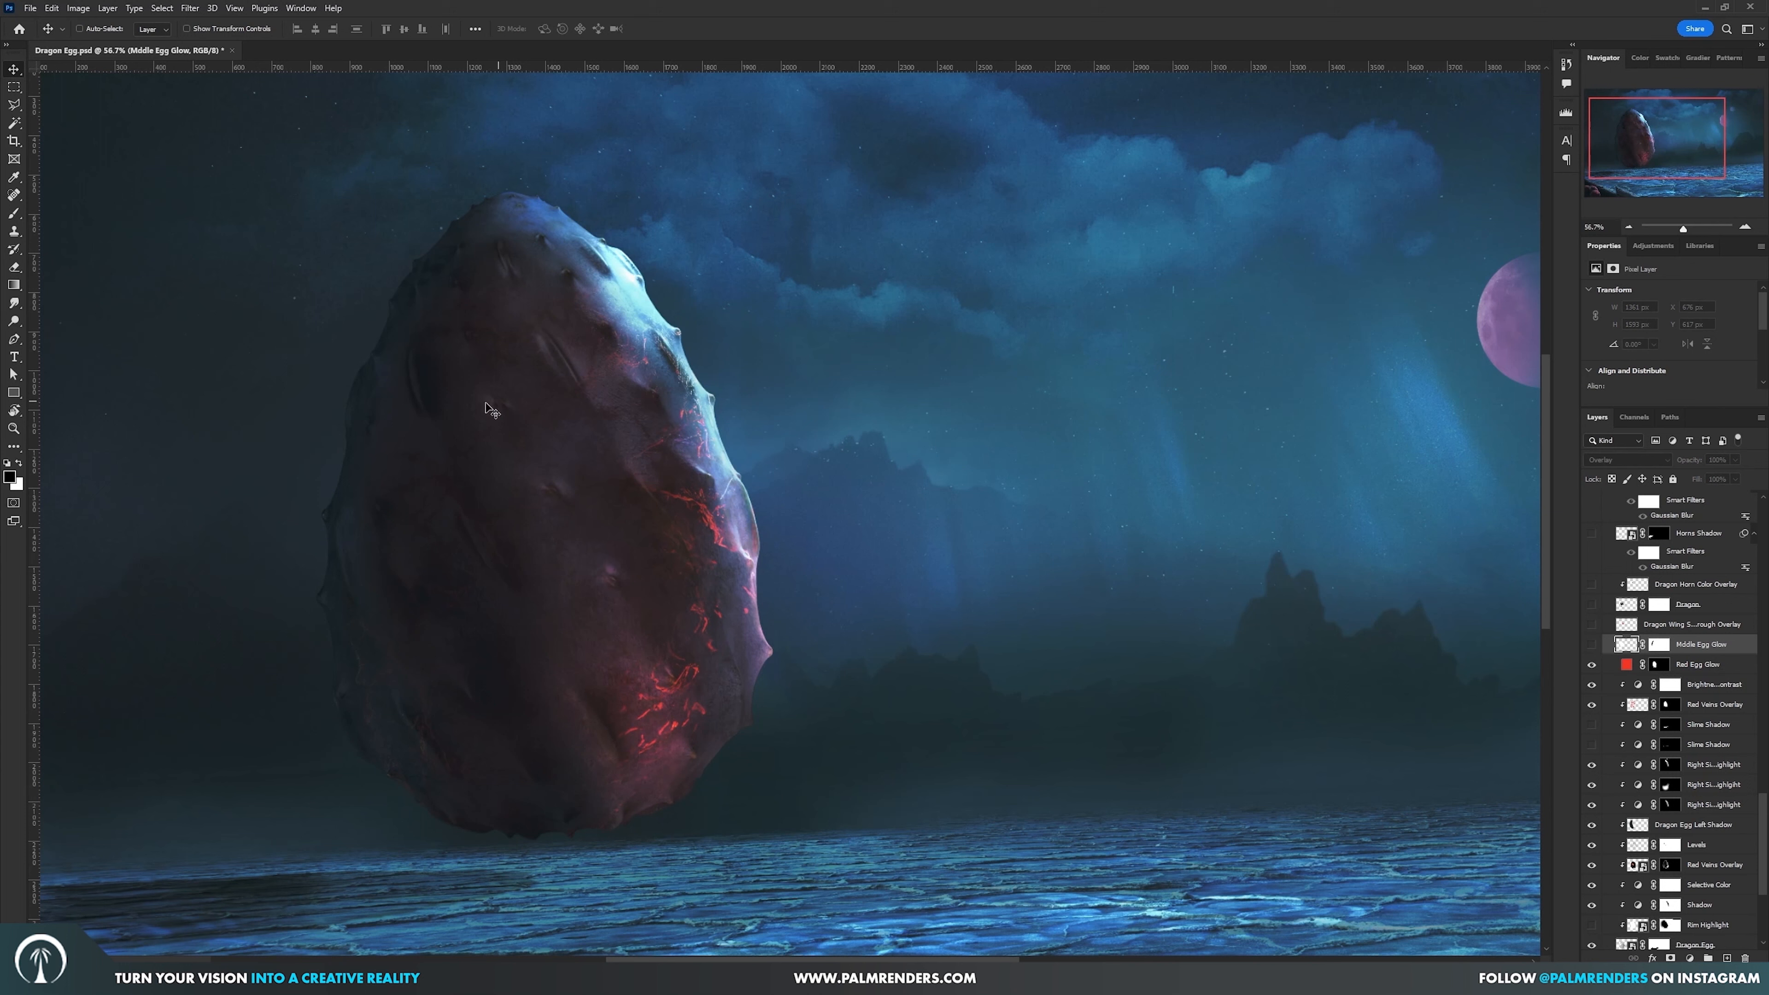
left_click(1591, 644)
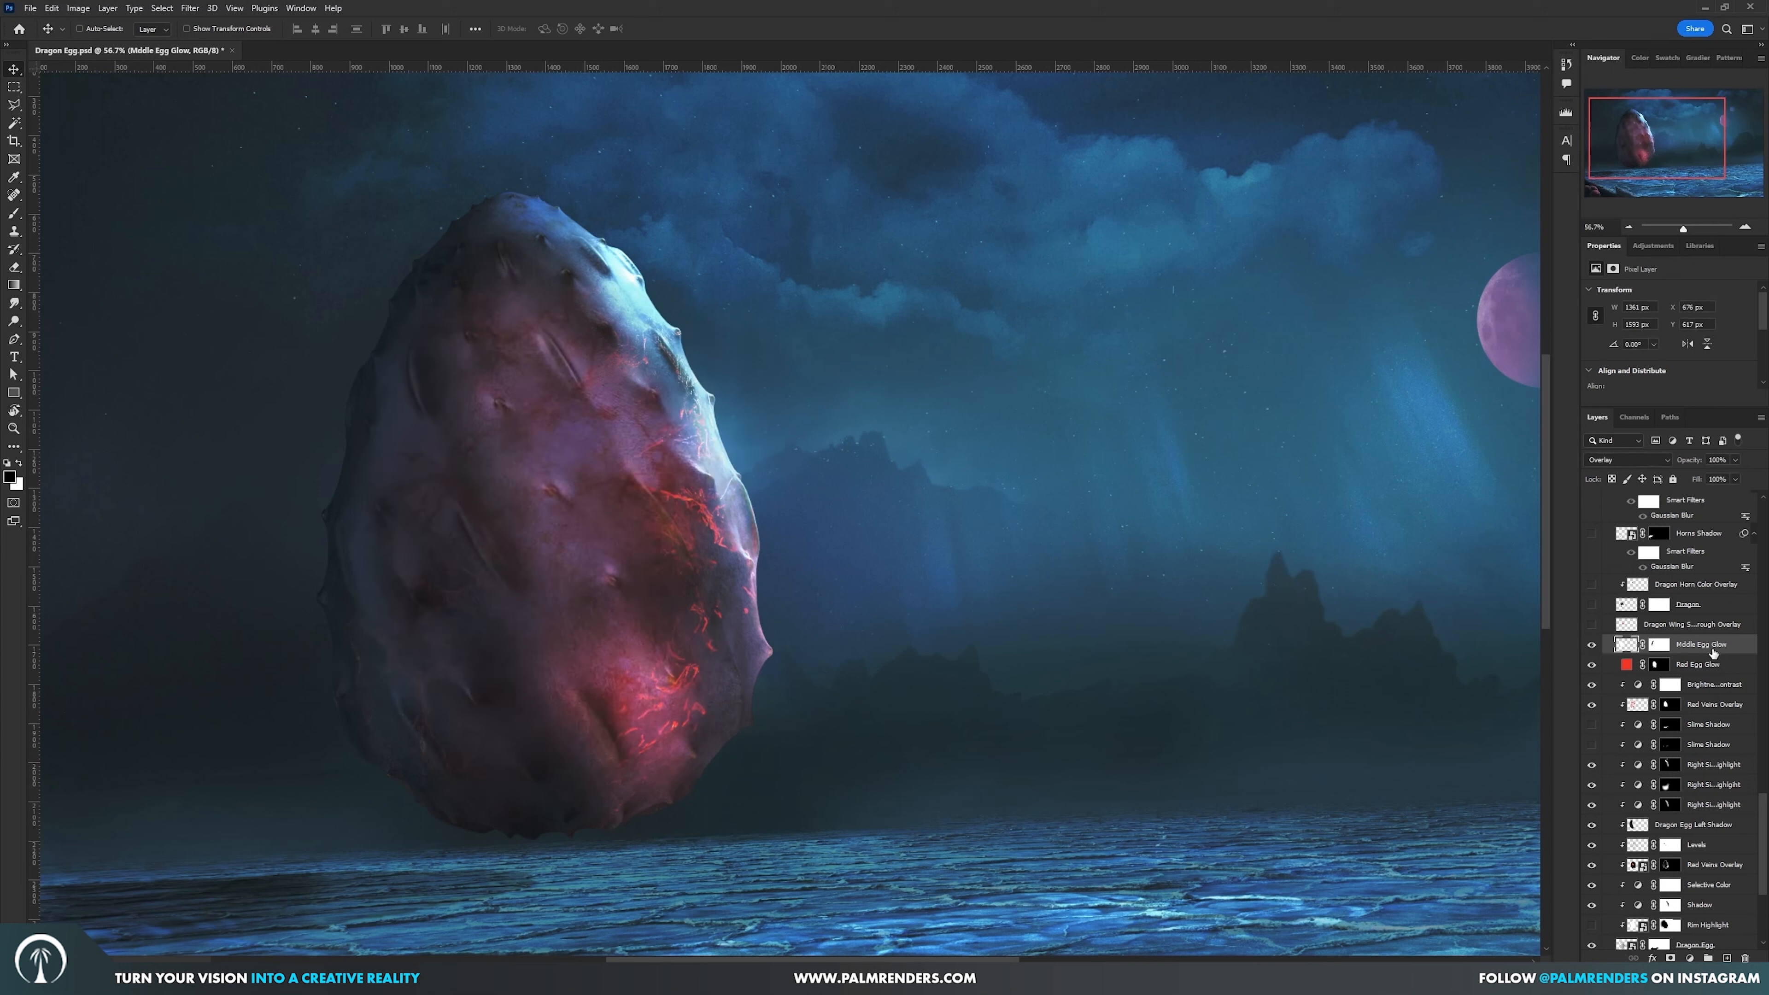
left_click(1591, 604)
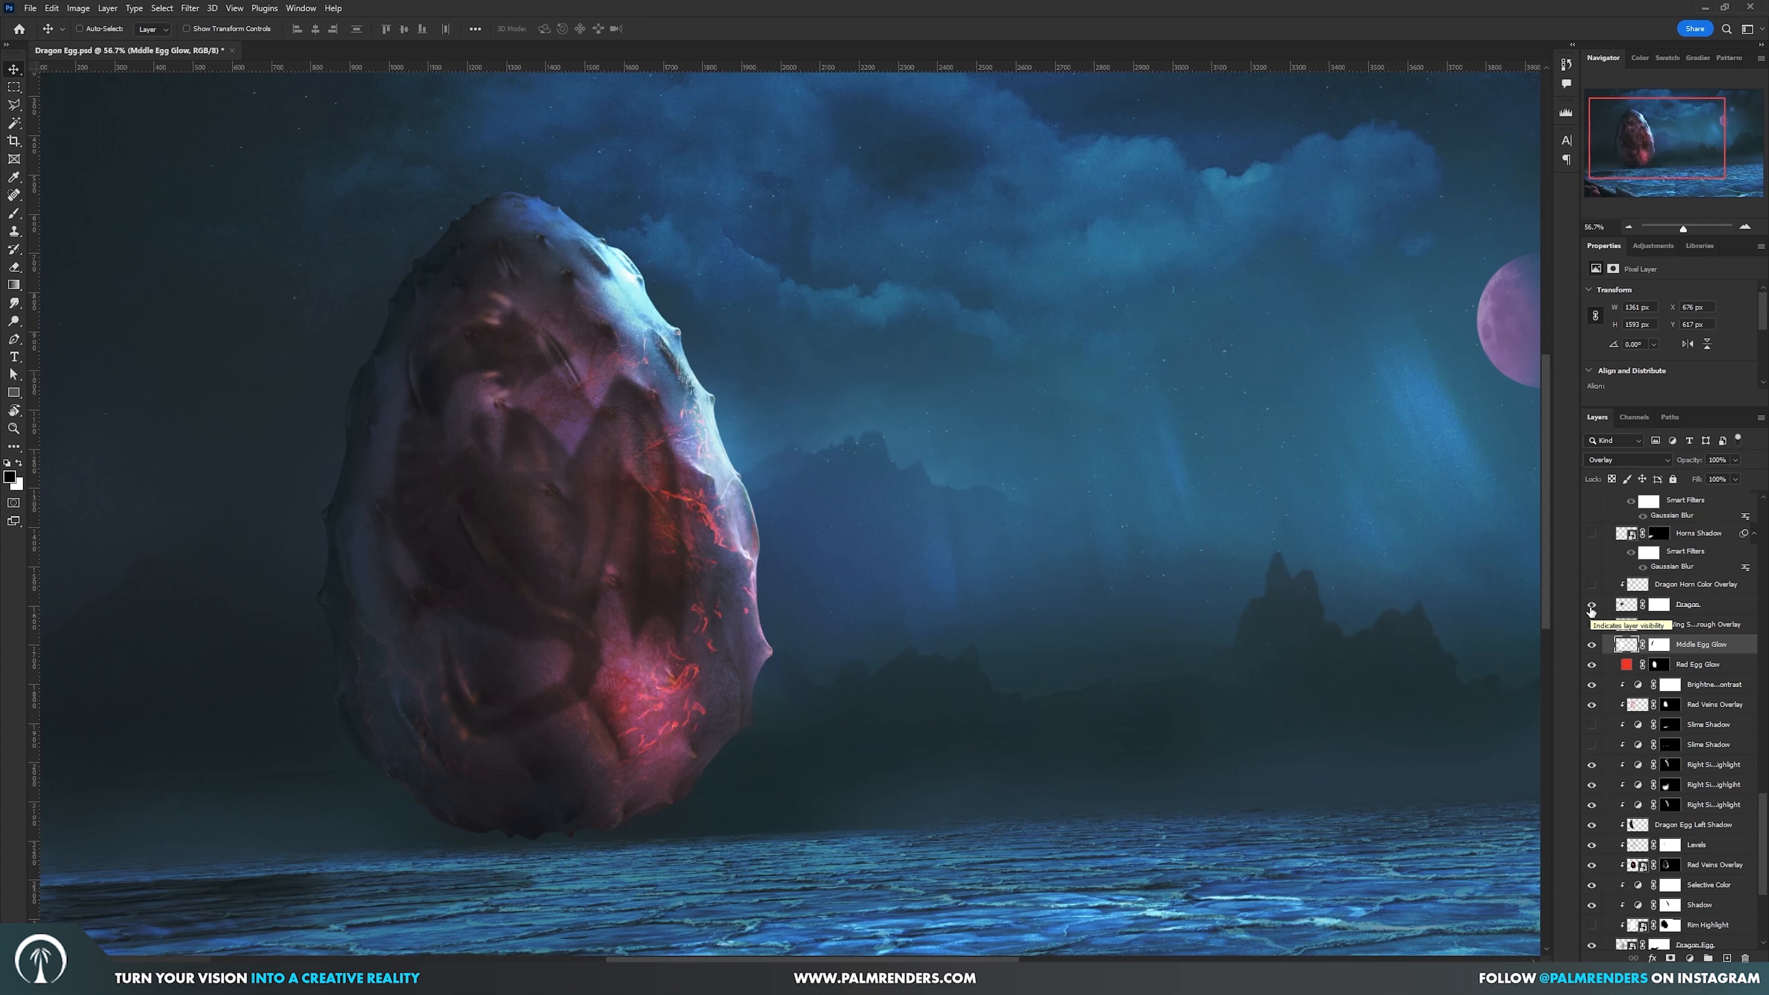
left_click(1591, 585)
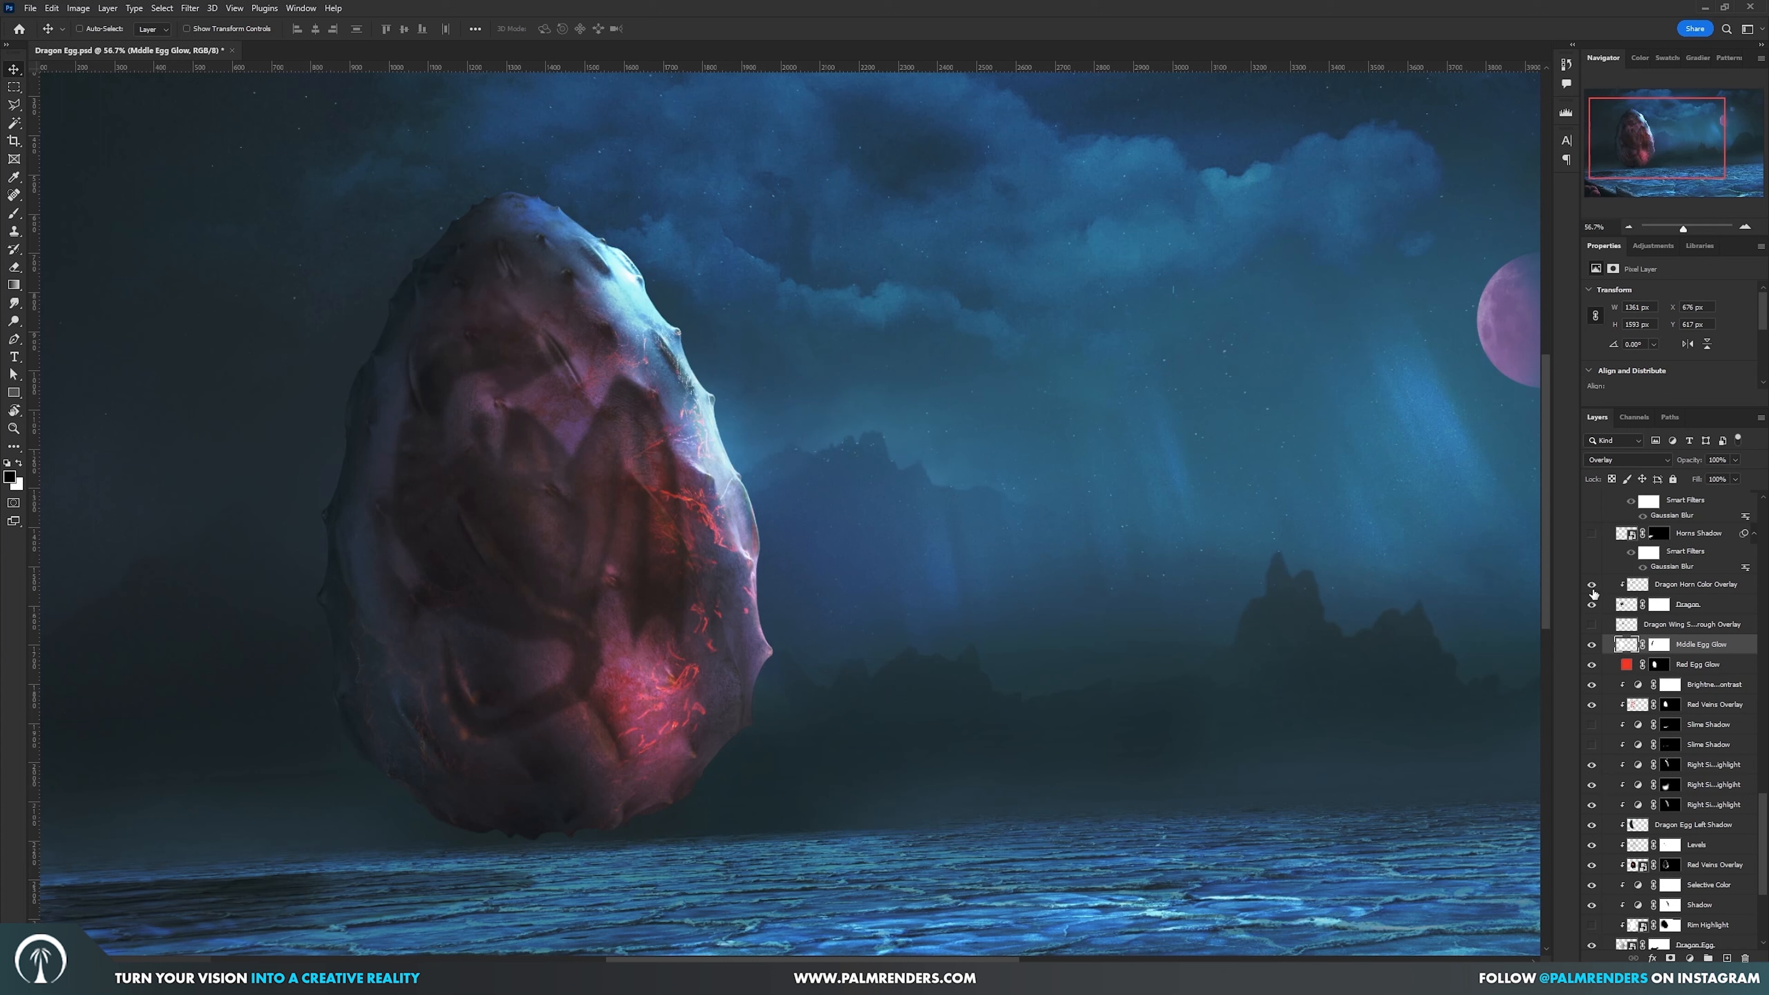
left_click(1592, 625)
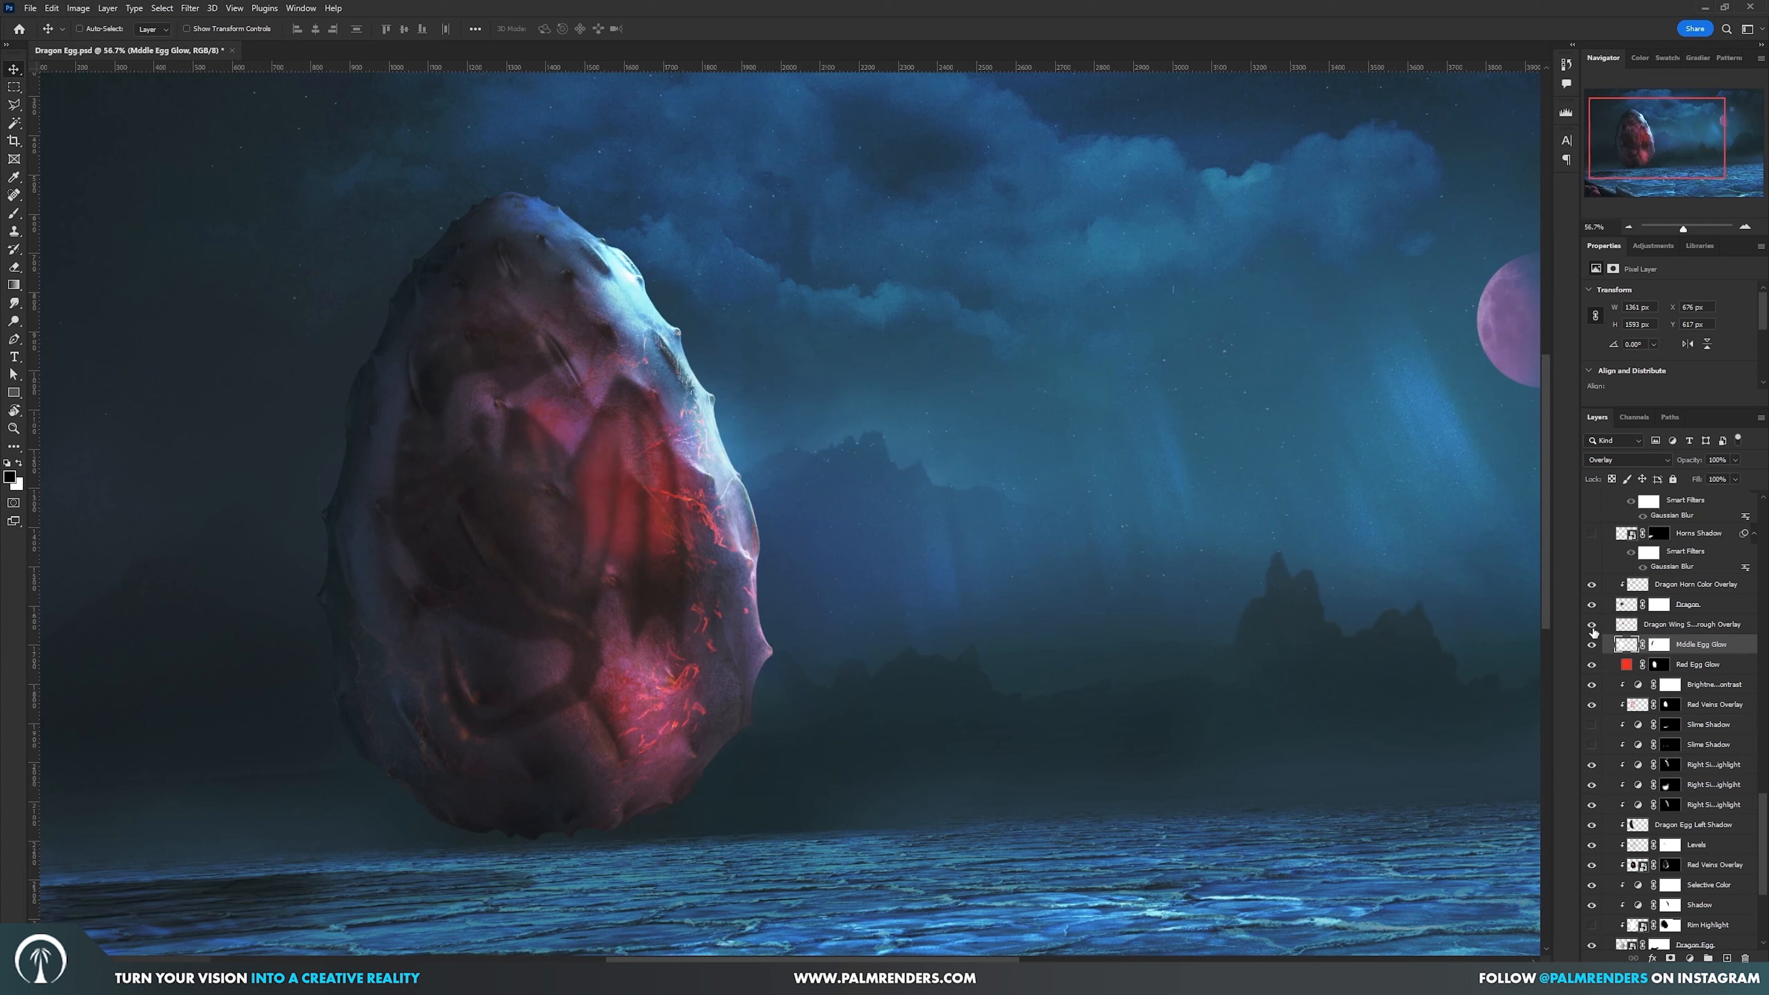
- Show the bone layer with horns around the egg's base, along with its shadow, Black & White, Color Balance and highlight layers
scroll(1595, 642, "up", 5)
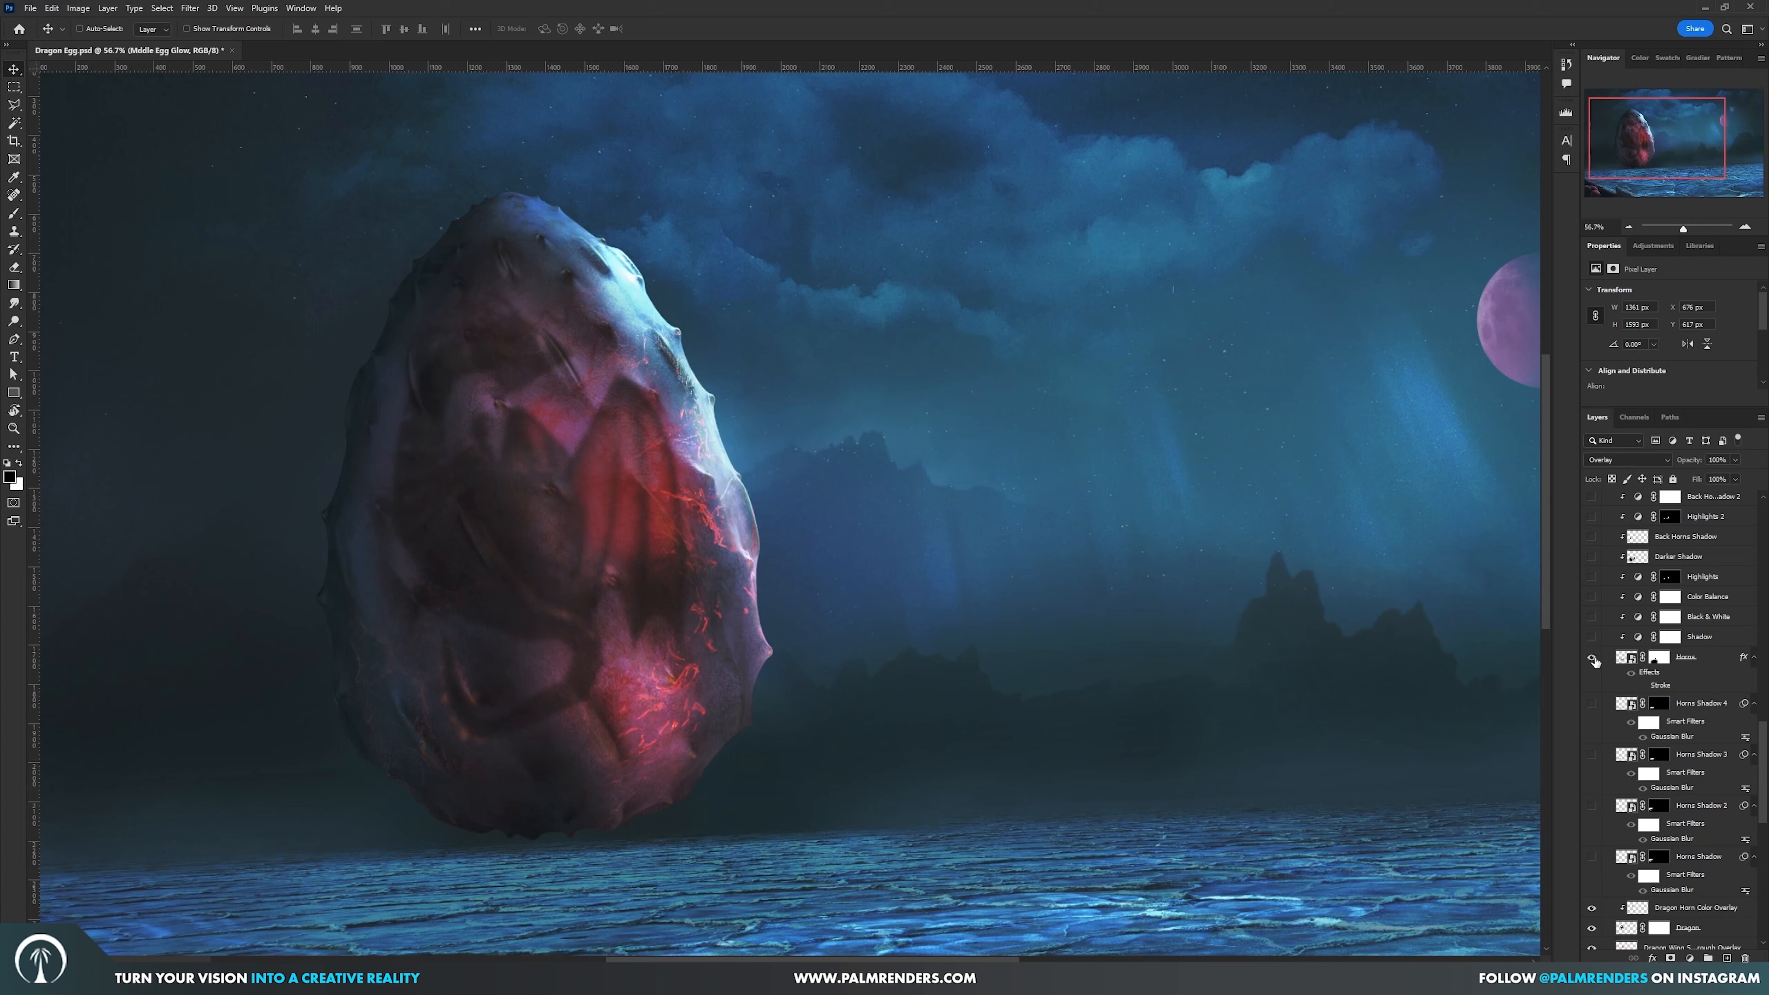
left_click(1593, 660)
left_click(1592, 637)
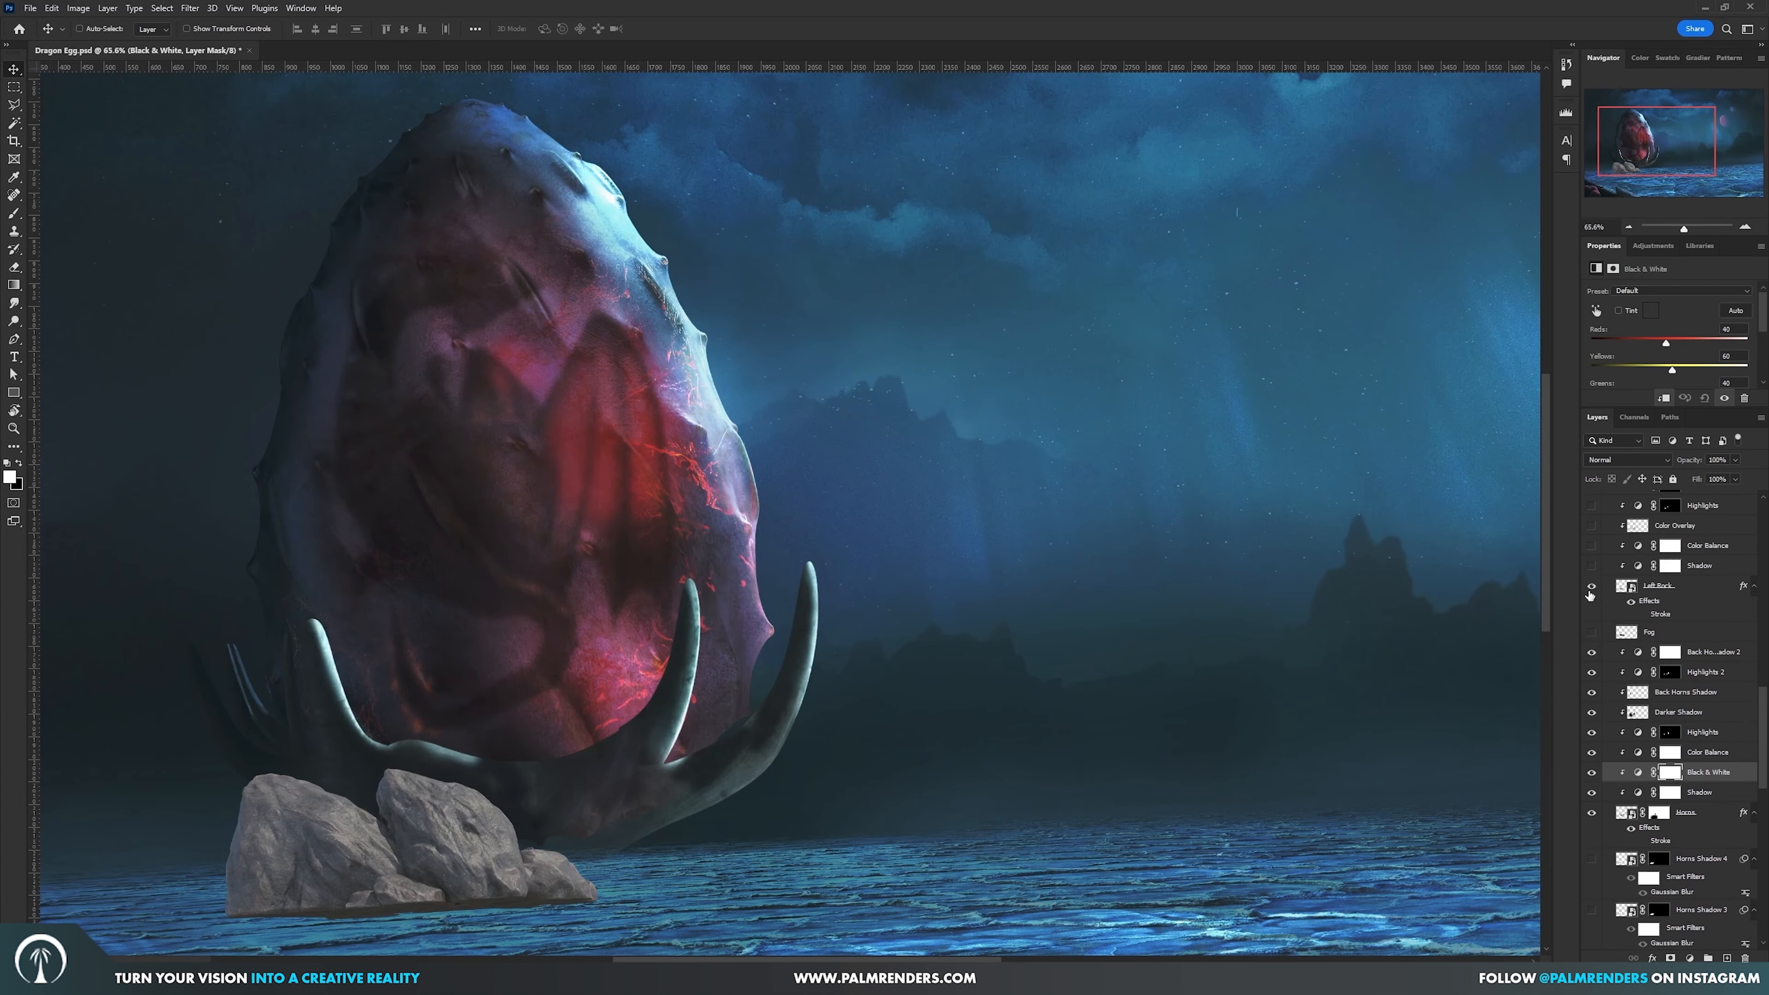
- Show the left rock at the egg's base with its shadow, color and highlight adjustments, plus the right rock
left_click(1592, 585)
scroll(1611, 593, "up", 2)
left_click_drag(1591, 704, 1589, 672)
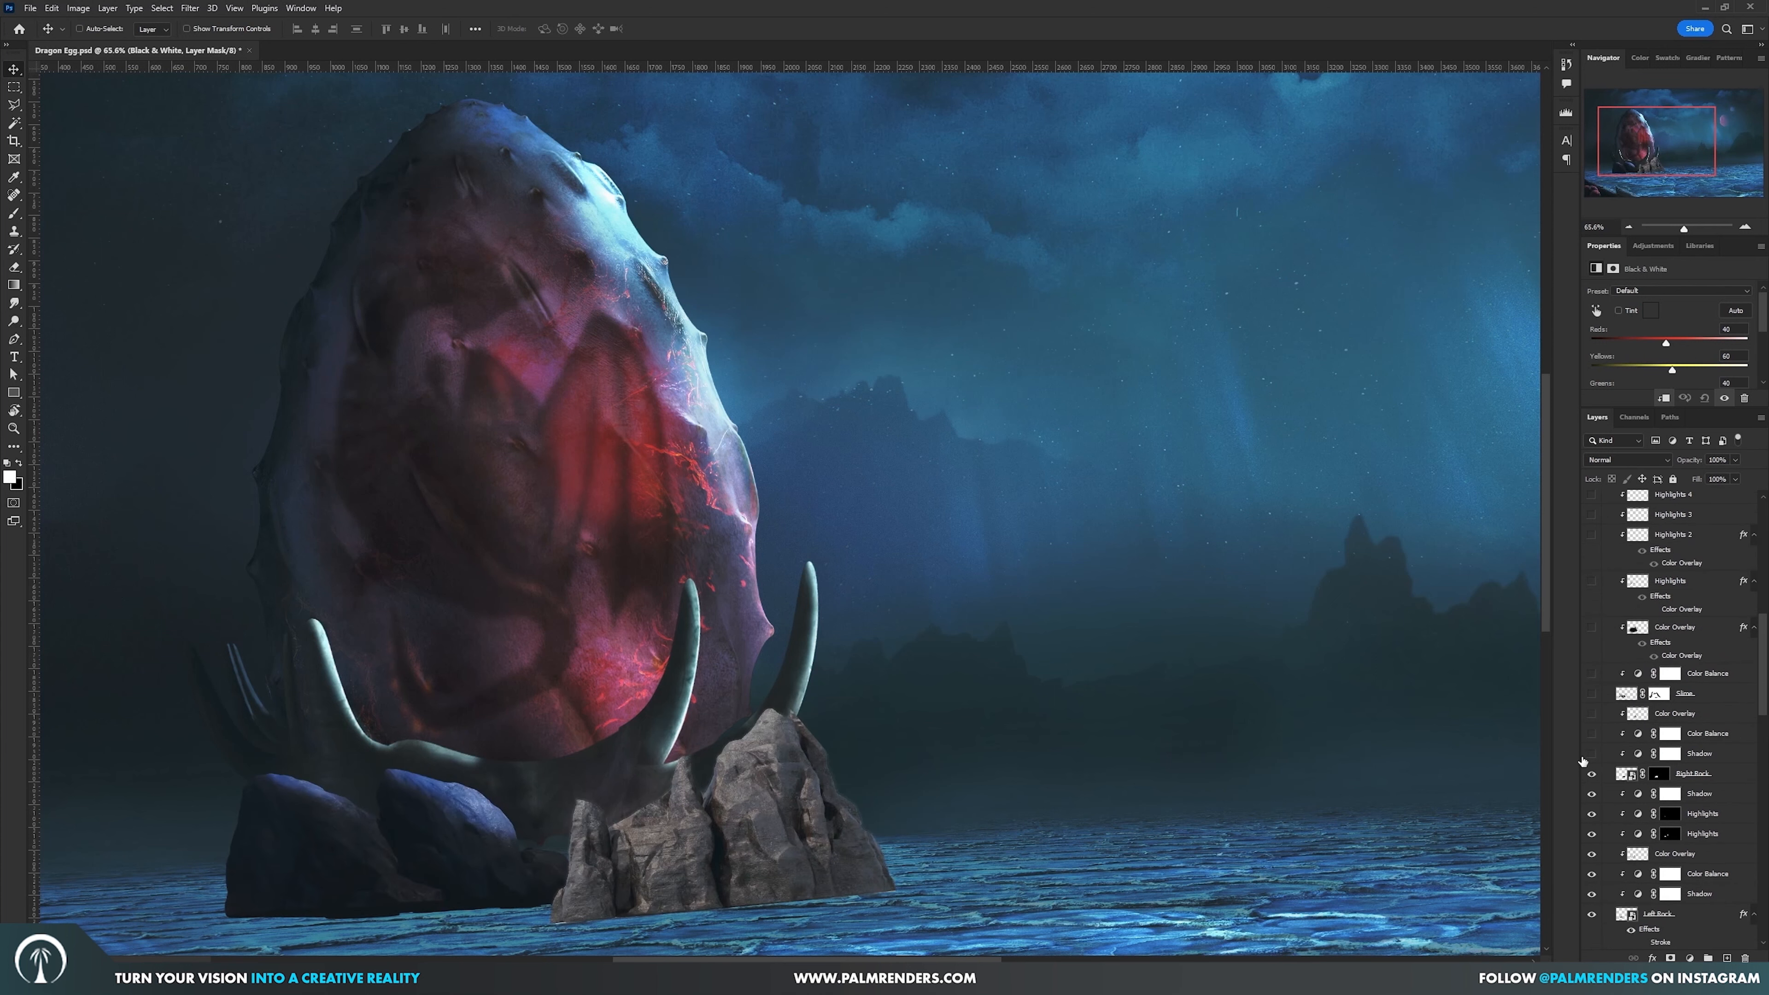
- Show the right rock's adjustments and the slime with its Color Balance, Color Overlay and Highlights, selecting the slime's Highlights layer
left_click_drag(1590, 755, 1588, 697)
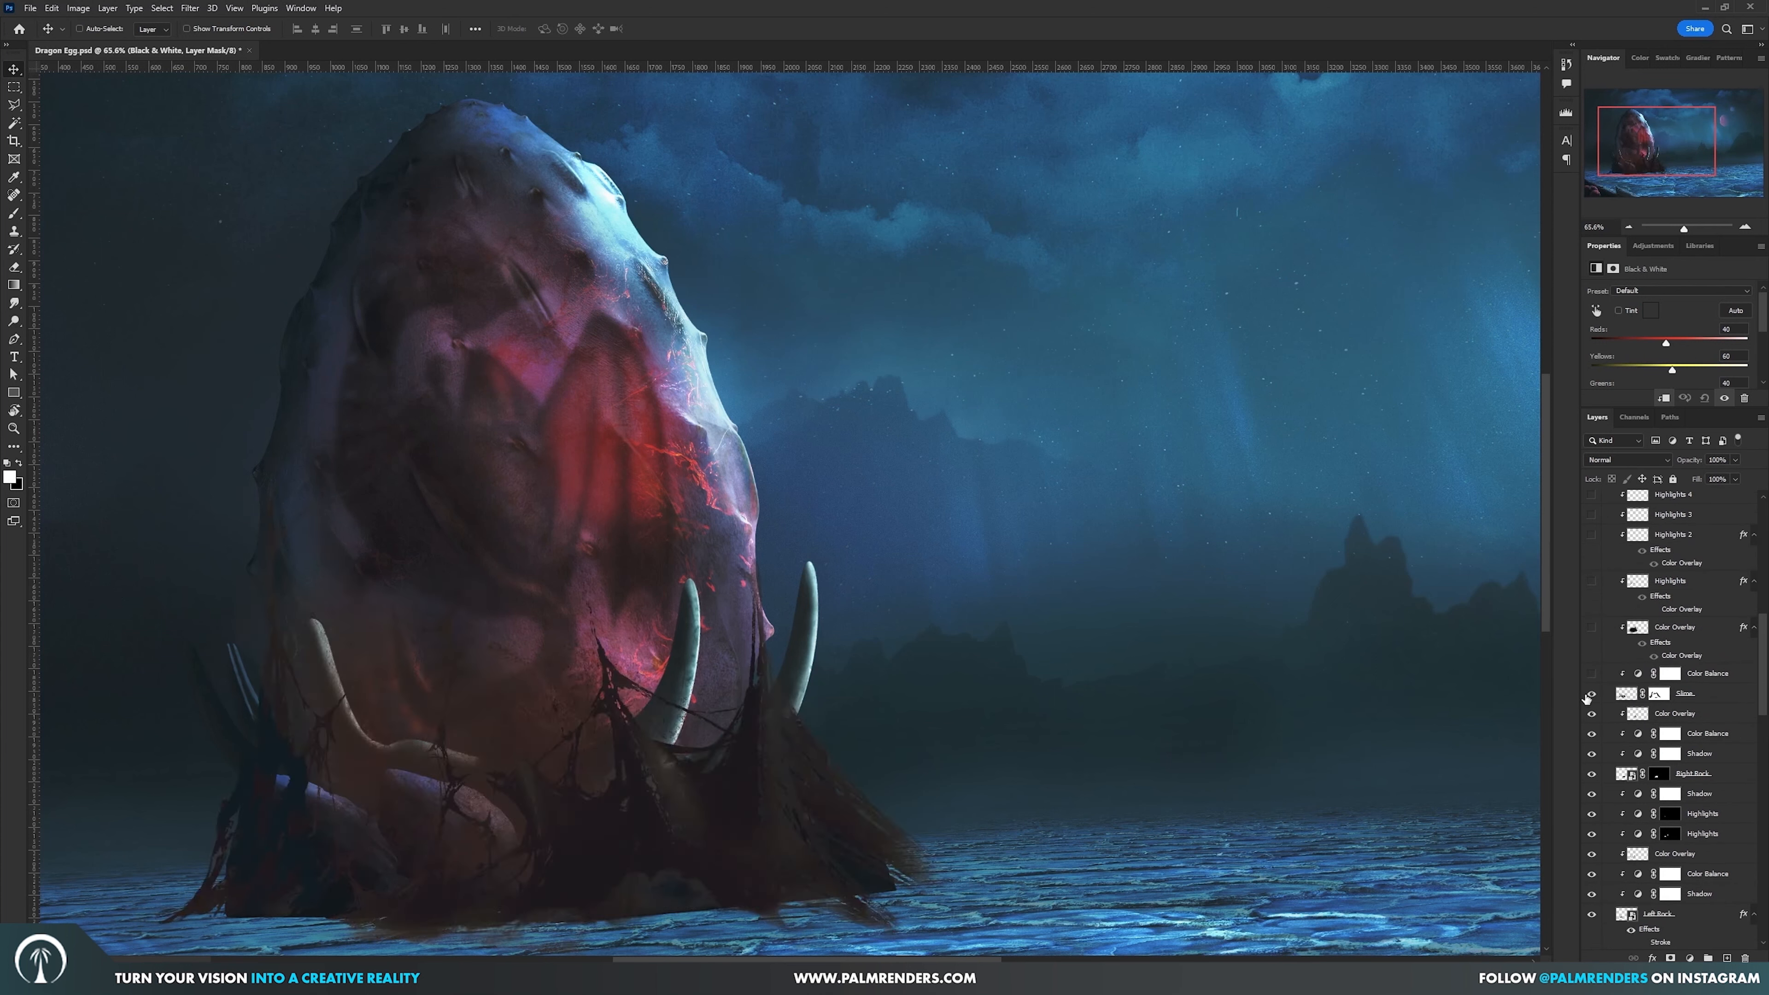
scroll(645, 619, "down", 2)
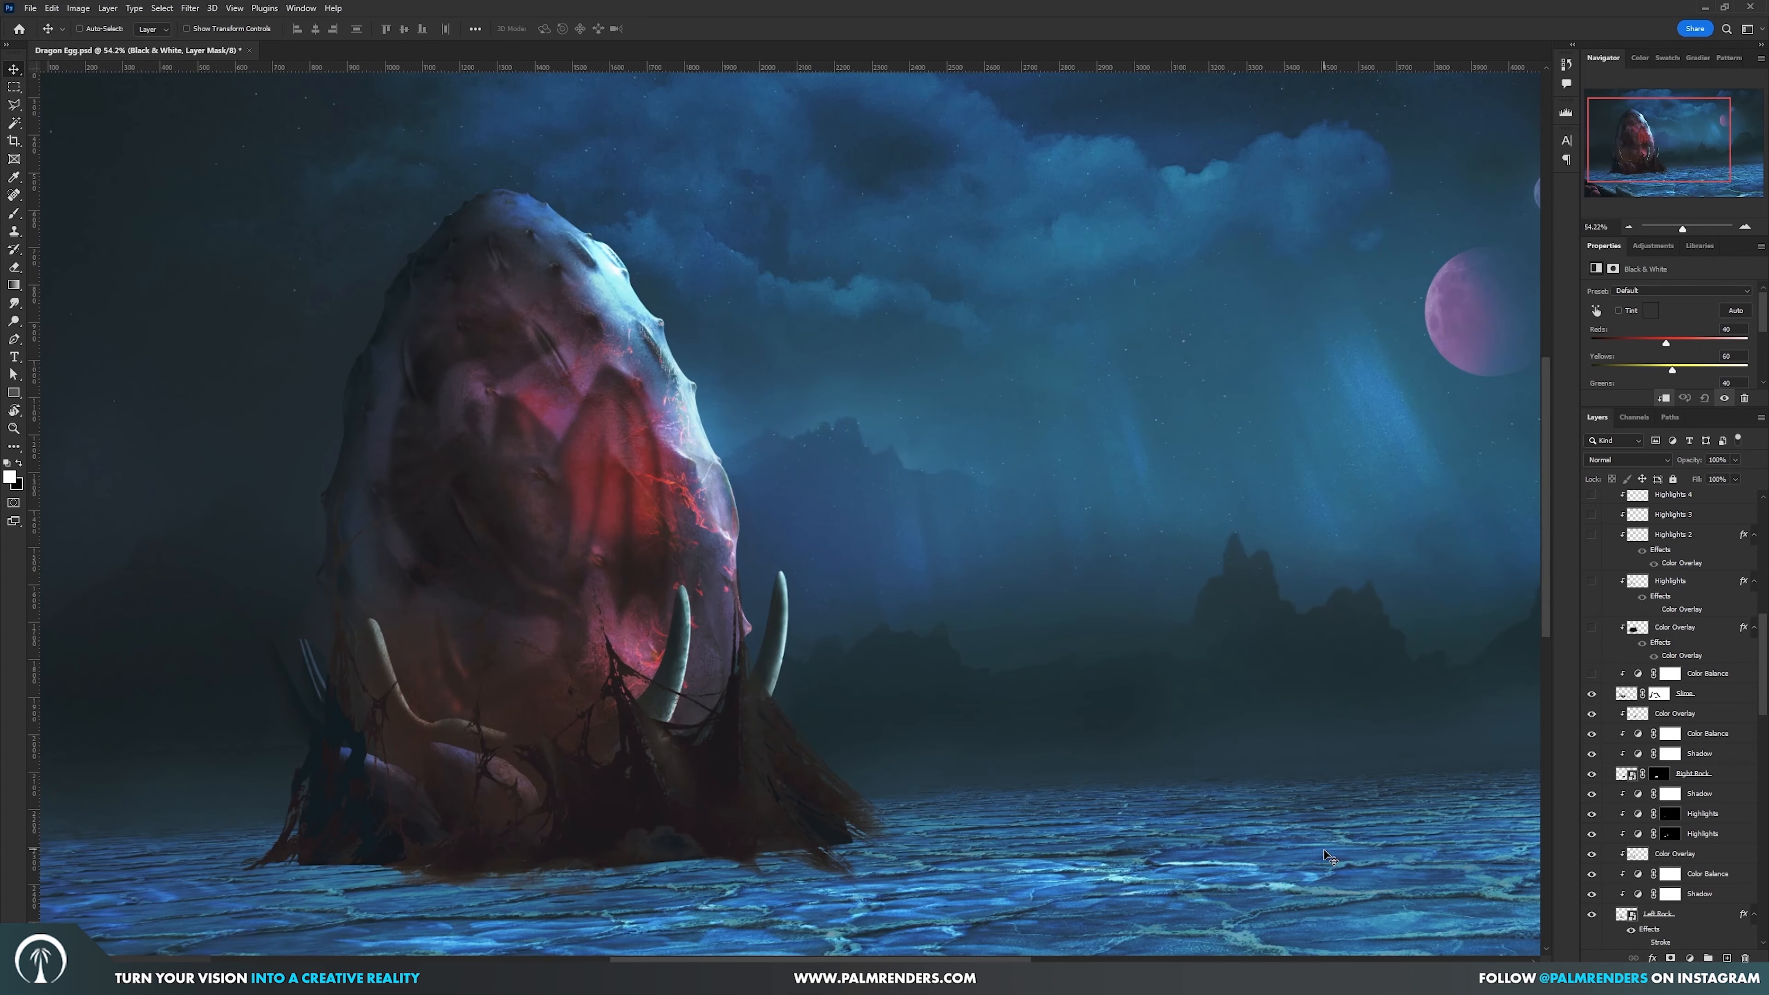
left_click(1591, 674)
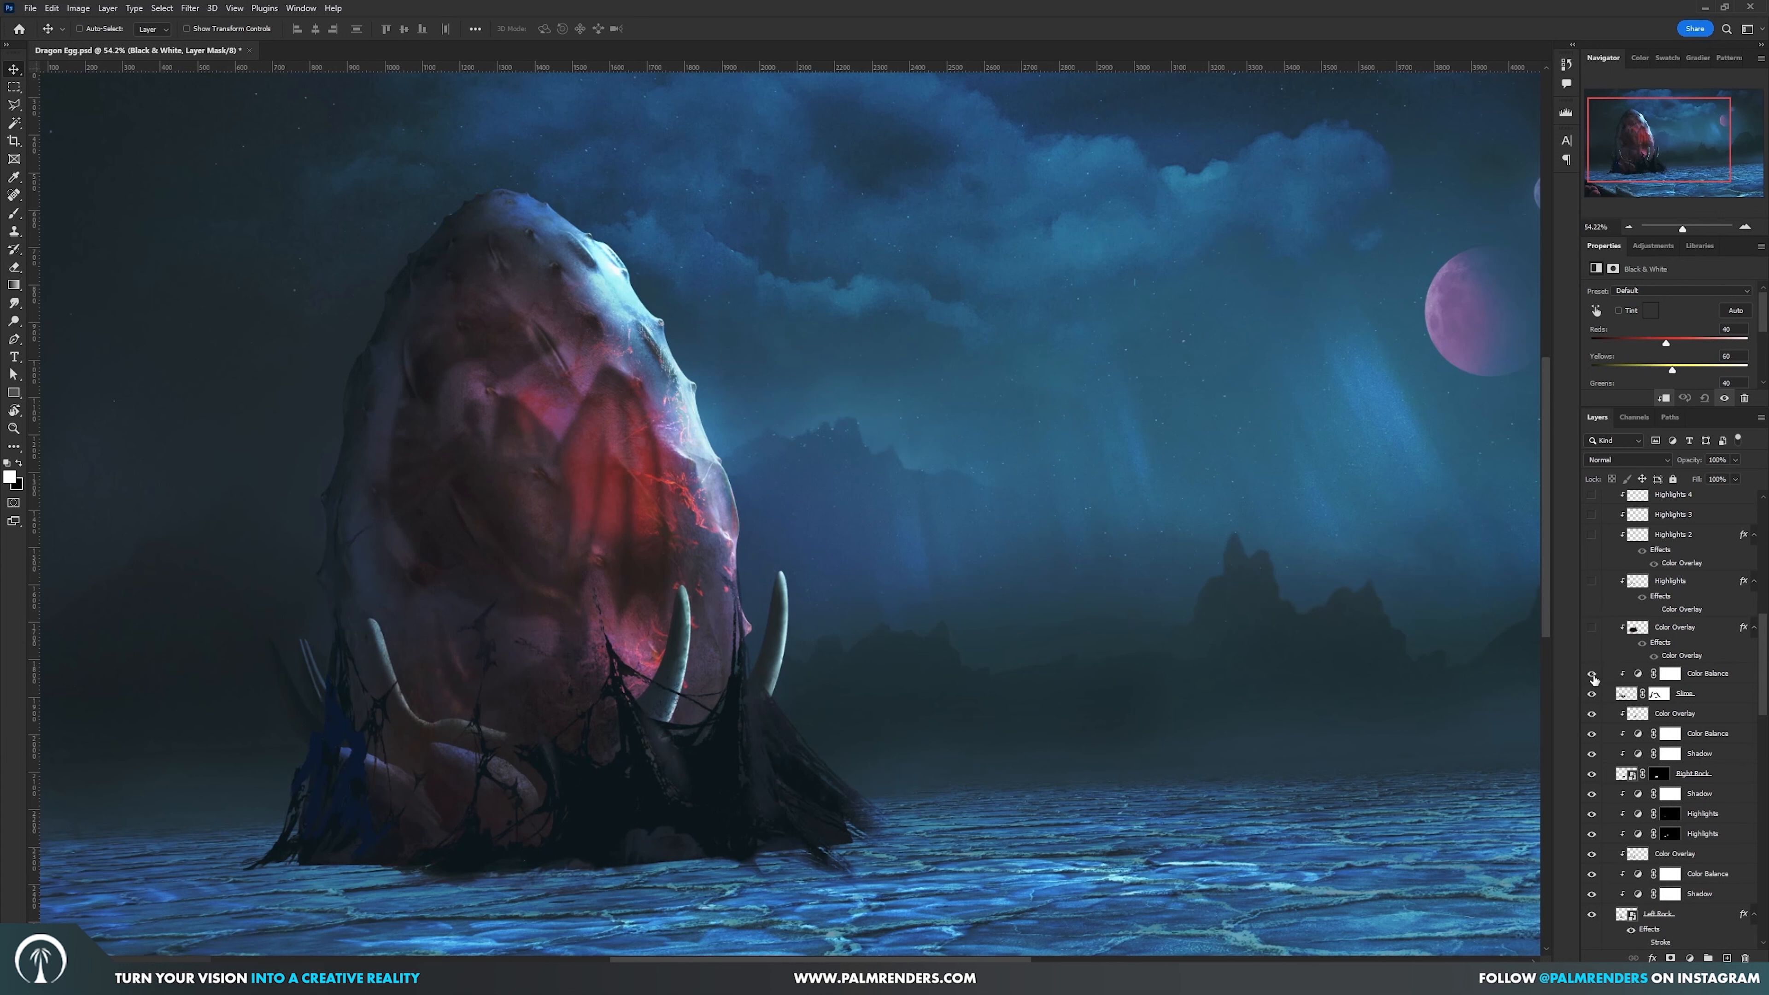
left_click_drag(1591, 627, 1593, 587)
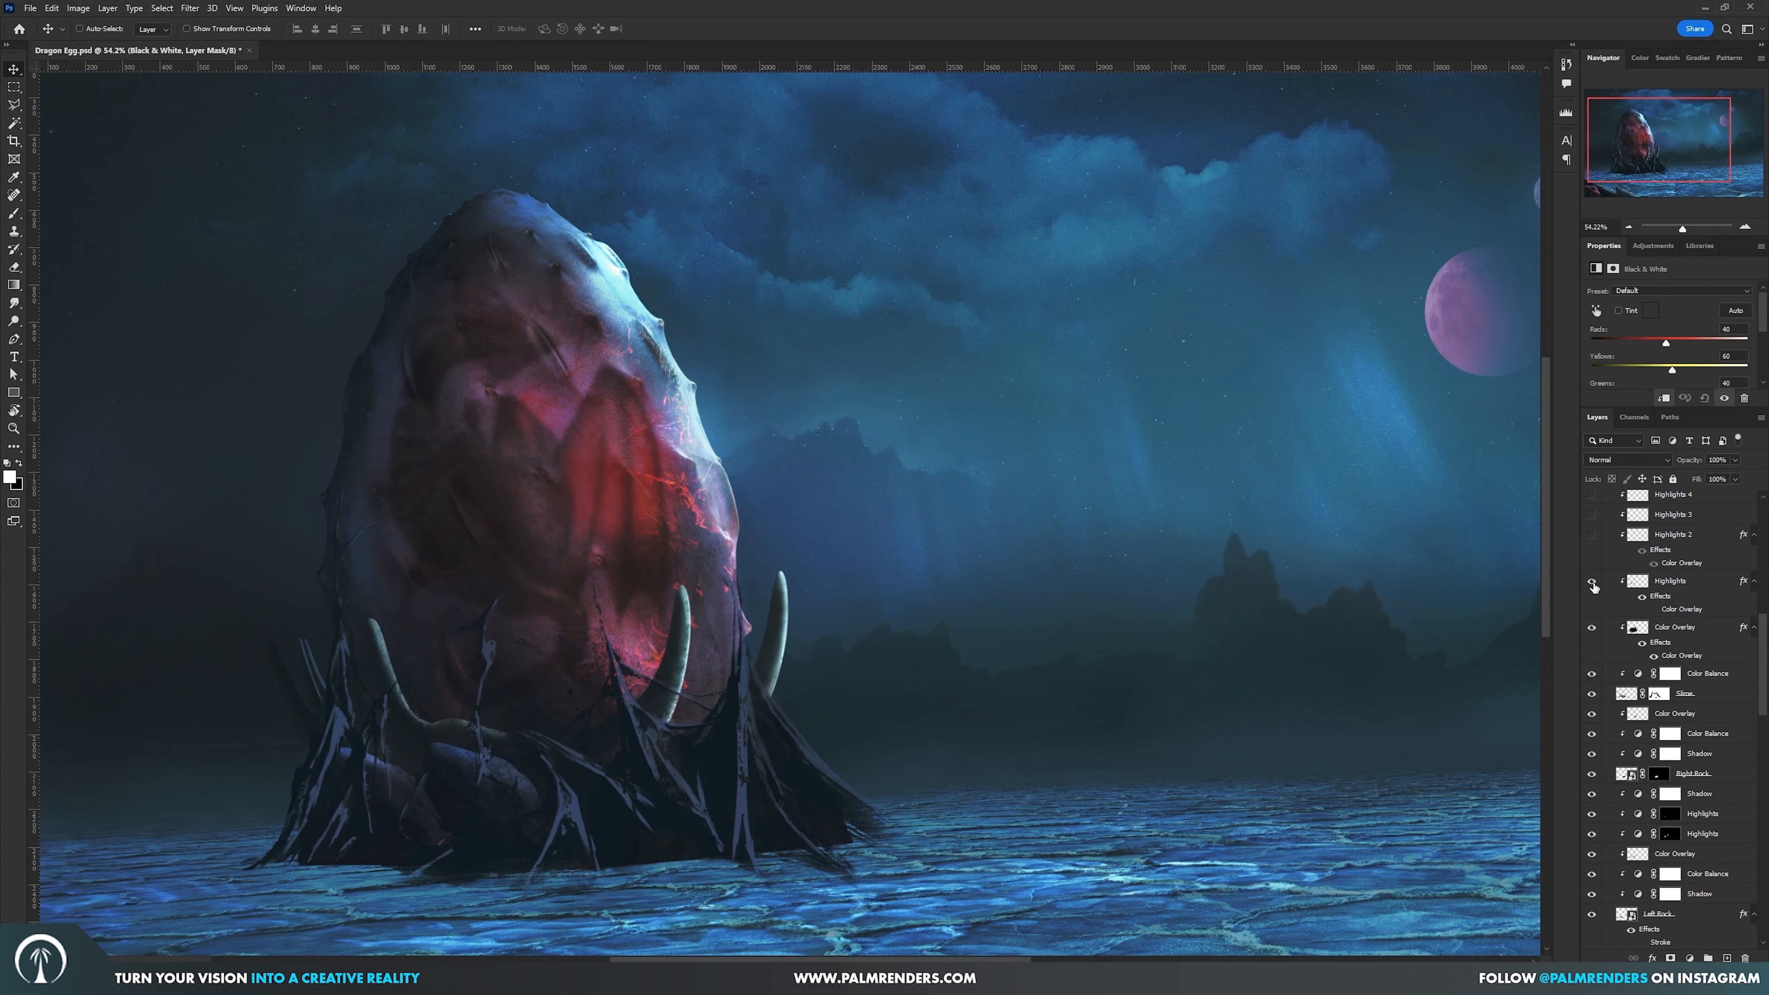
left_click(1678, 585)
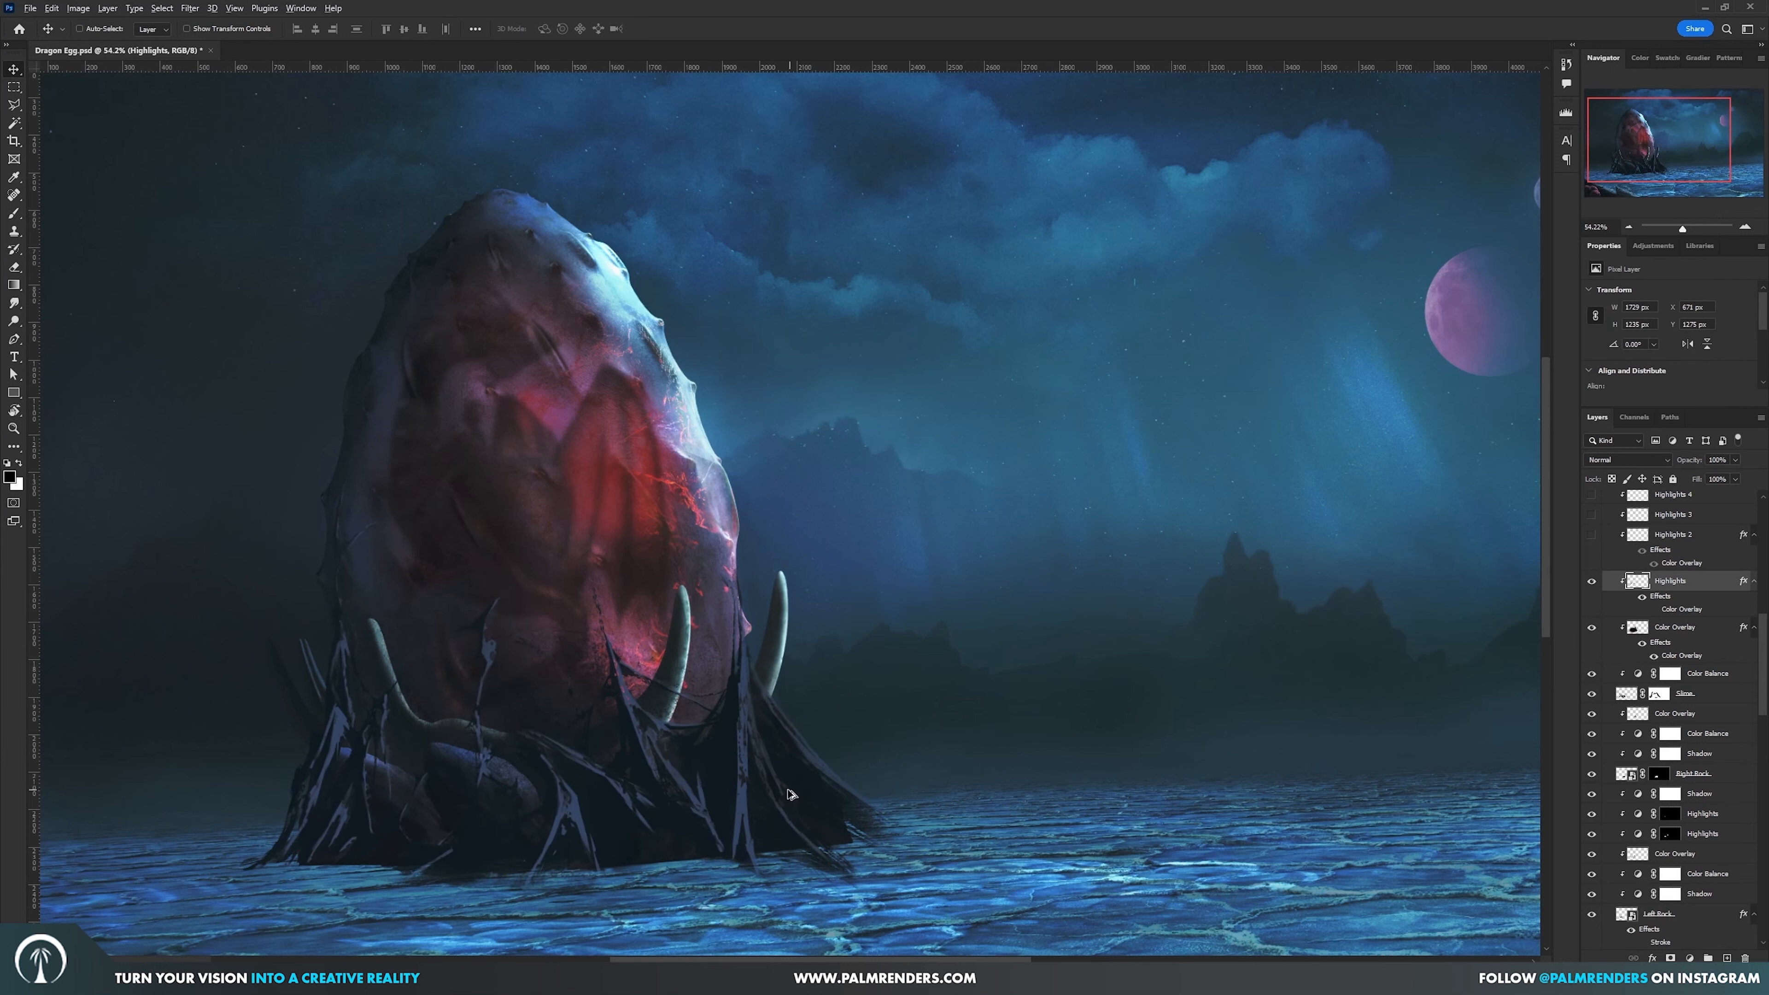
- Pick the 80 px Sampled Brush 7 1, rotate its tip to 19°, and return to the Move tool
scroll(790, 795, "up", 2)
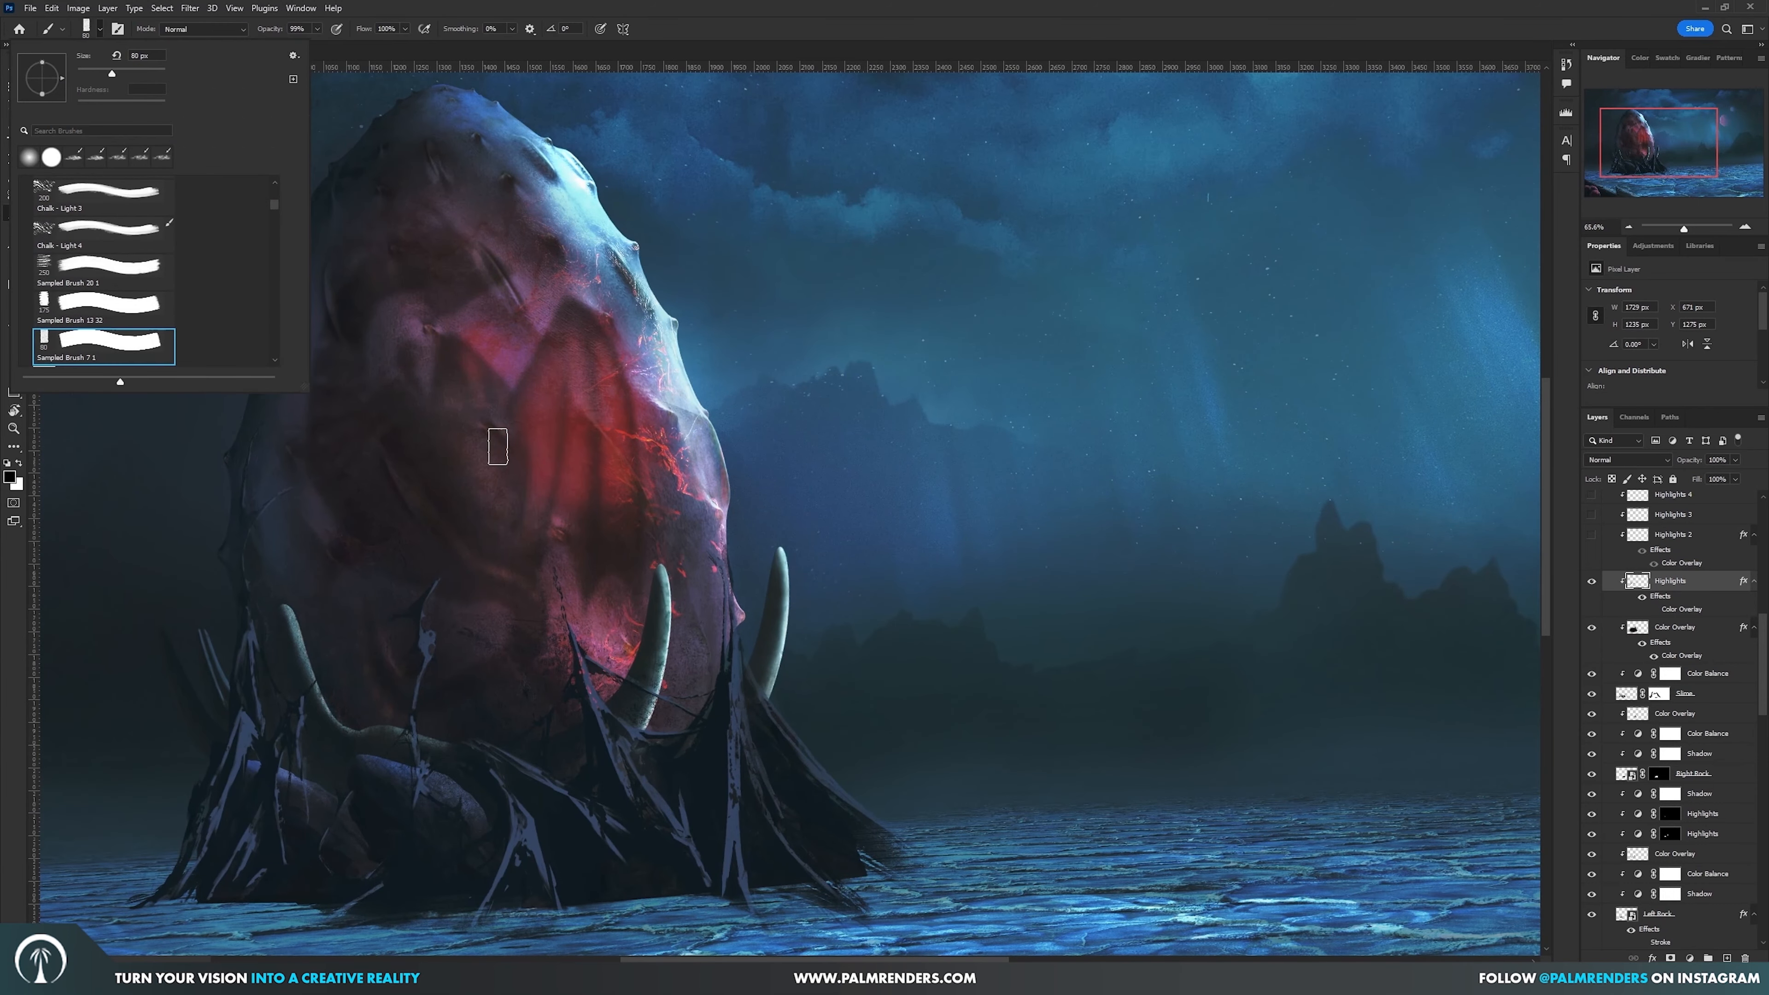
left_click(827, 542)
left_click(89, 30)
left_click_drag(72, 84, 70, 73)
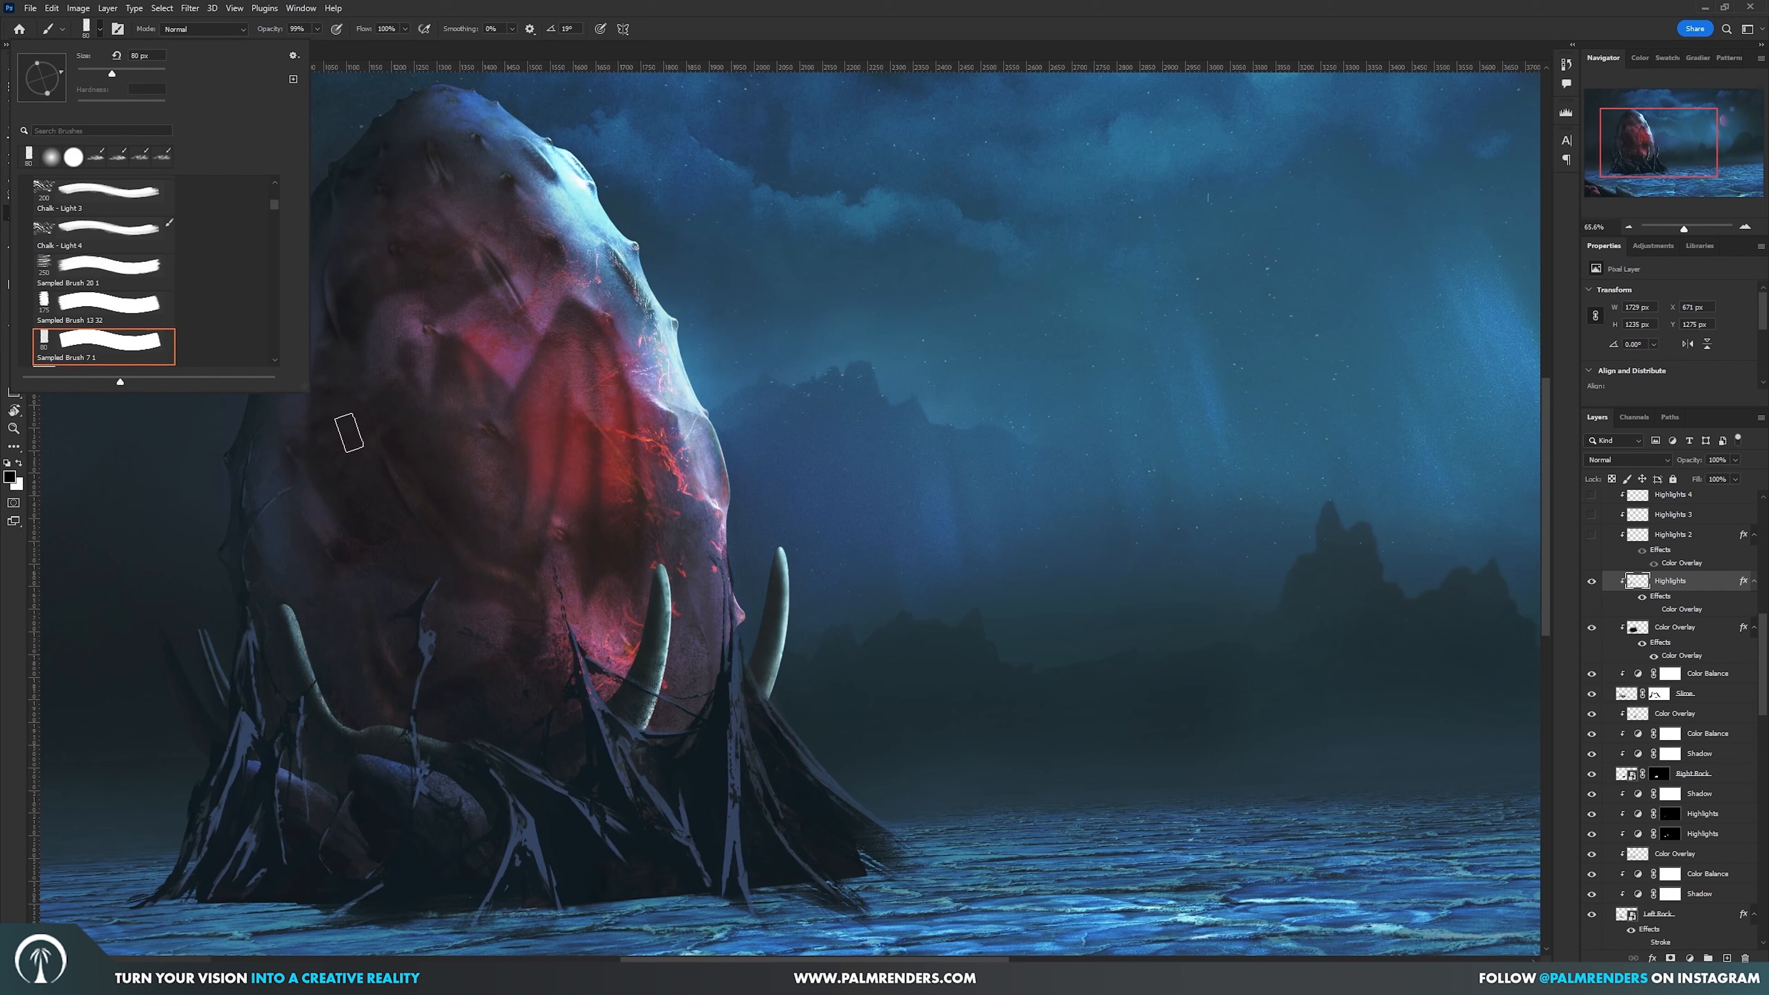
left_click(752, 740)
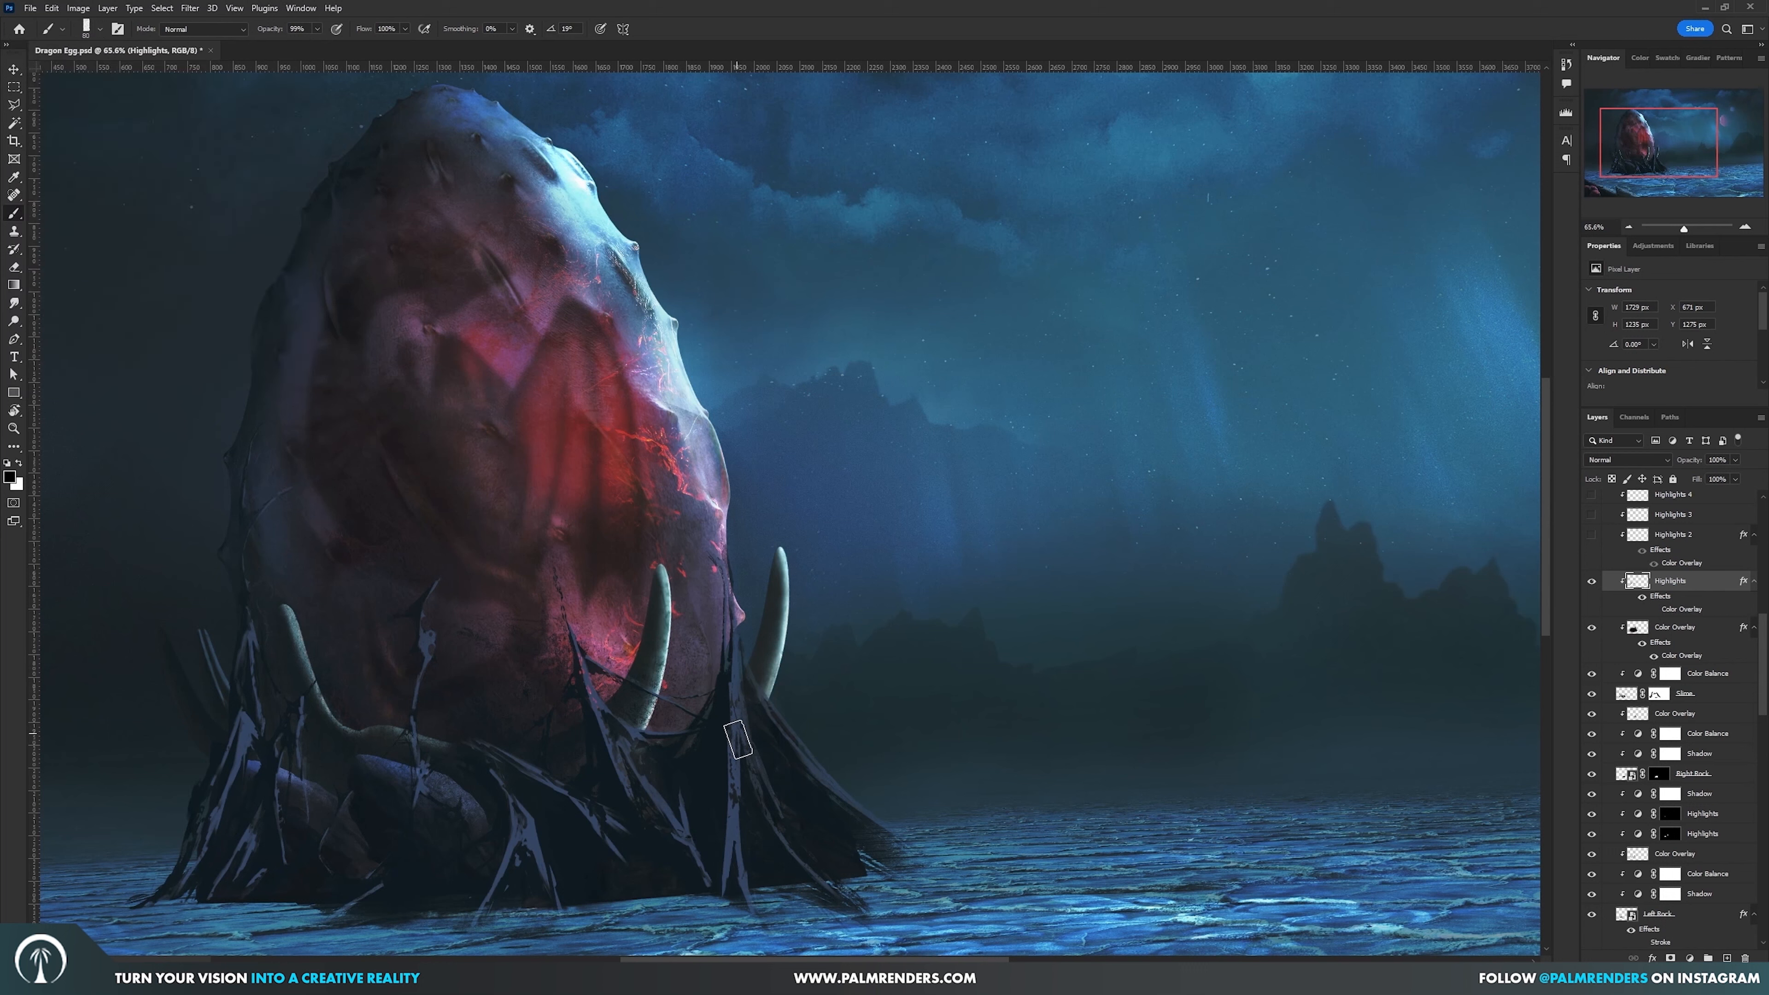
key("v")
- Show the slime's Highlights 2, Highlights 3, Highlights 4 and Black Slime Holes layers around the egg's base
scroll(1596, 689, "up", 3)
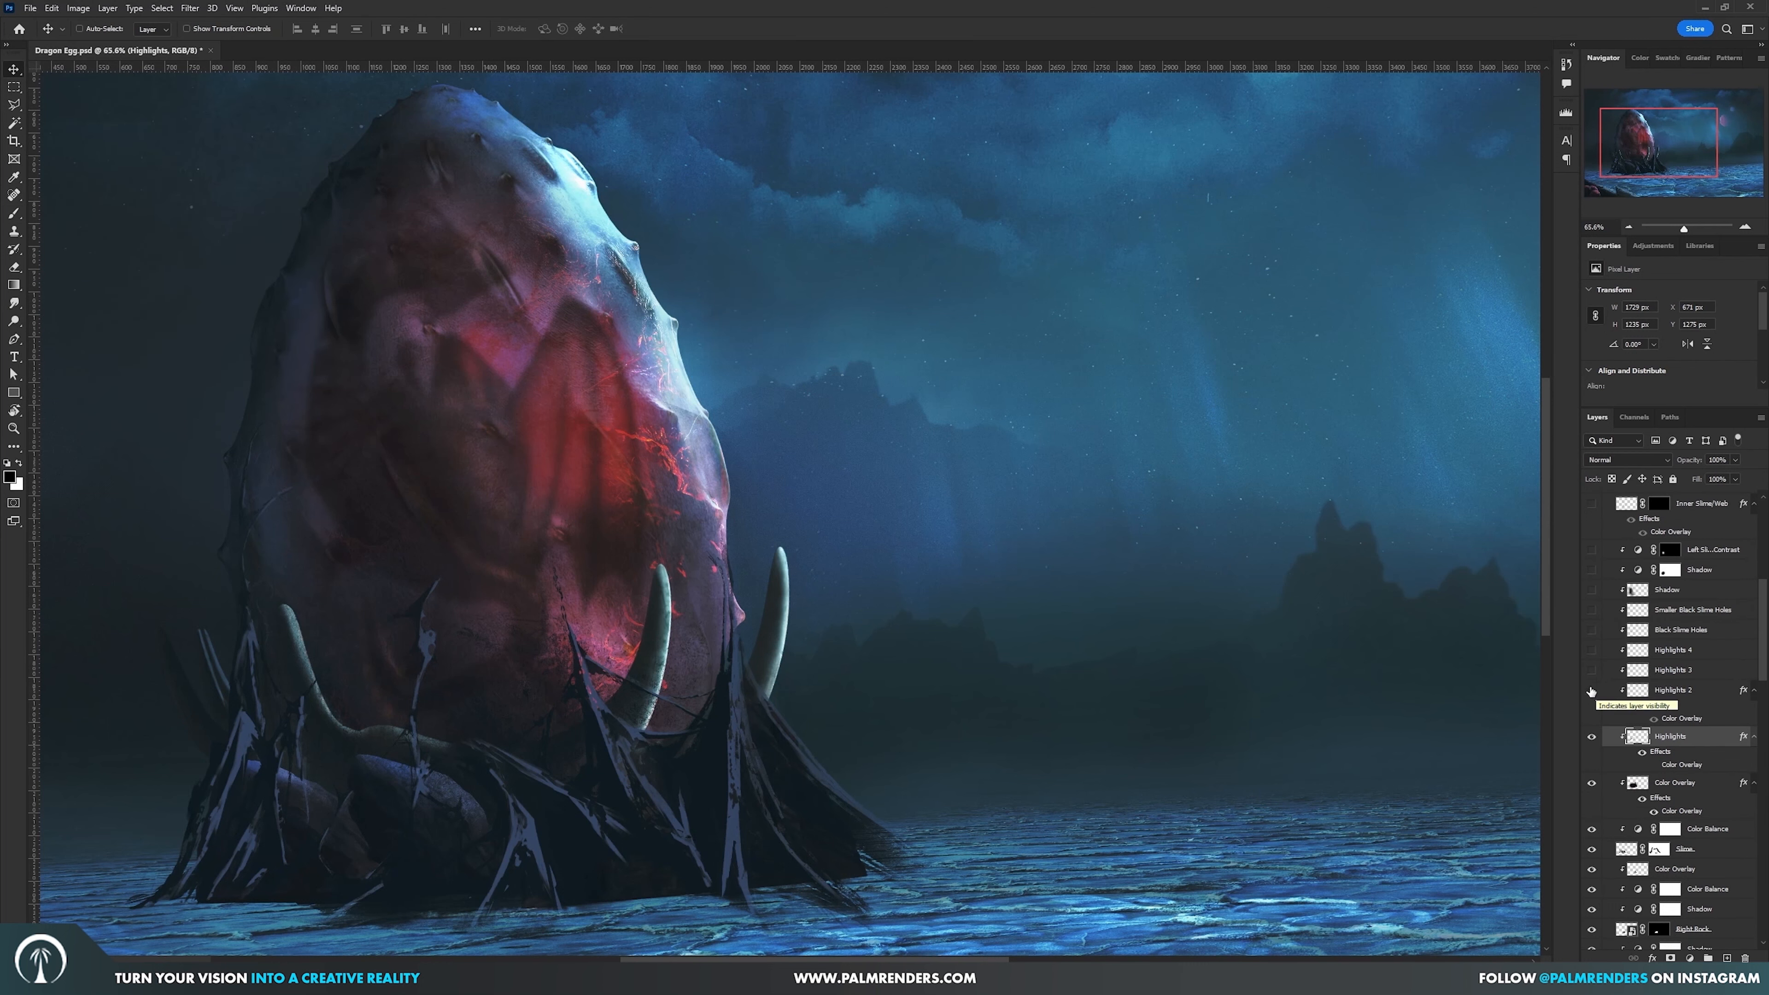
left_click_drag(981, 669, 1044, 666)
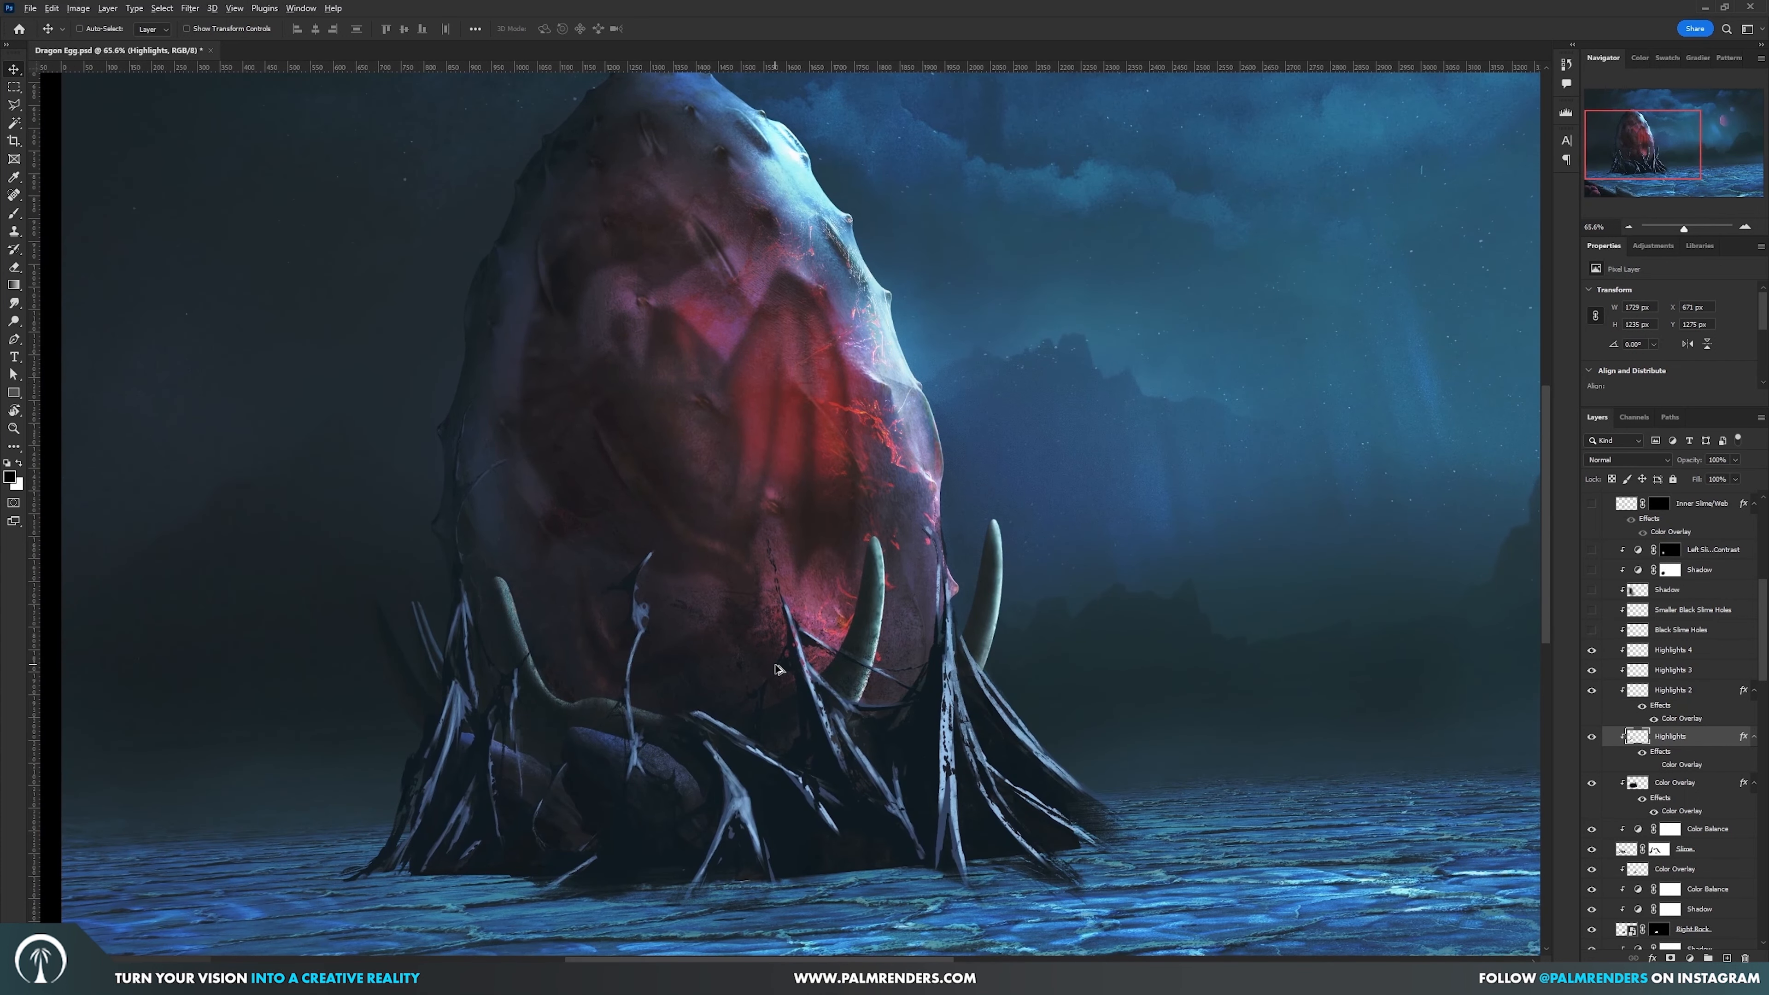
scroll(781, 670, "up", 3)
left_click_drag(1171, 677, 1170, 666)
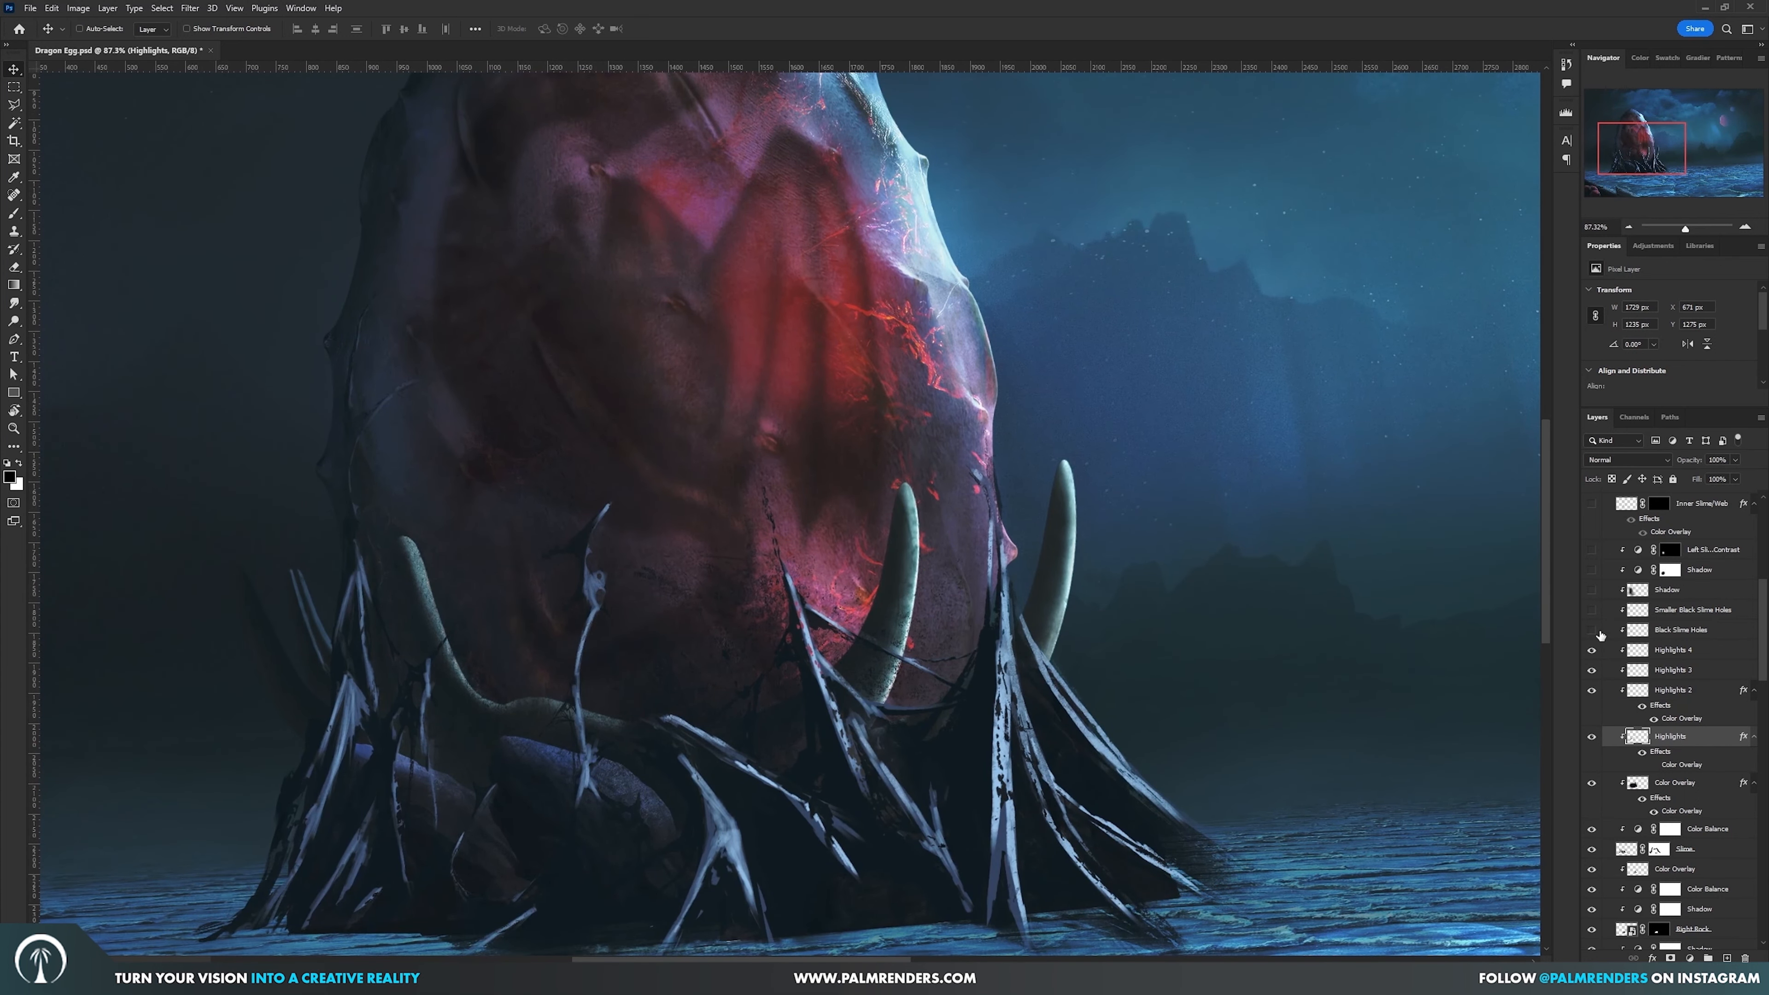
left_click(1591, 631)
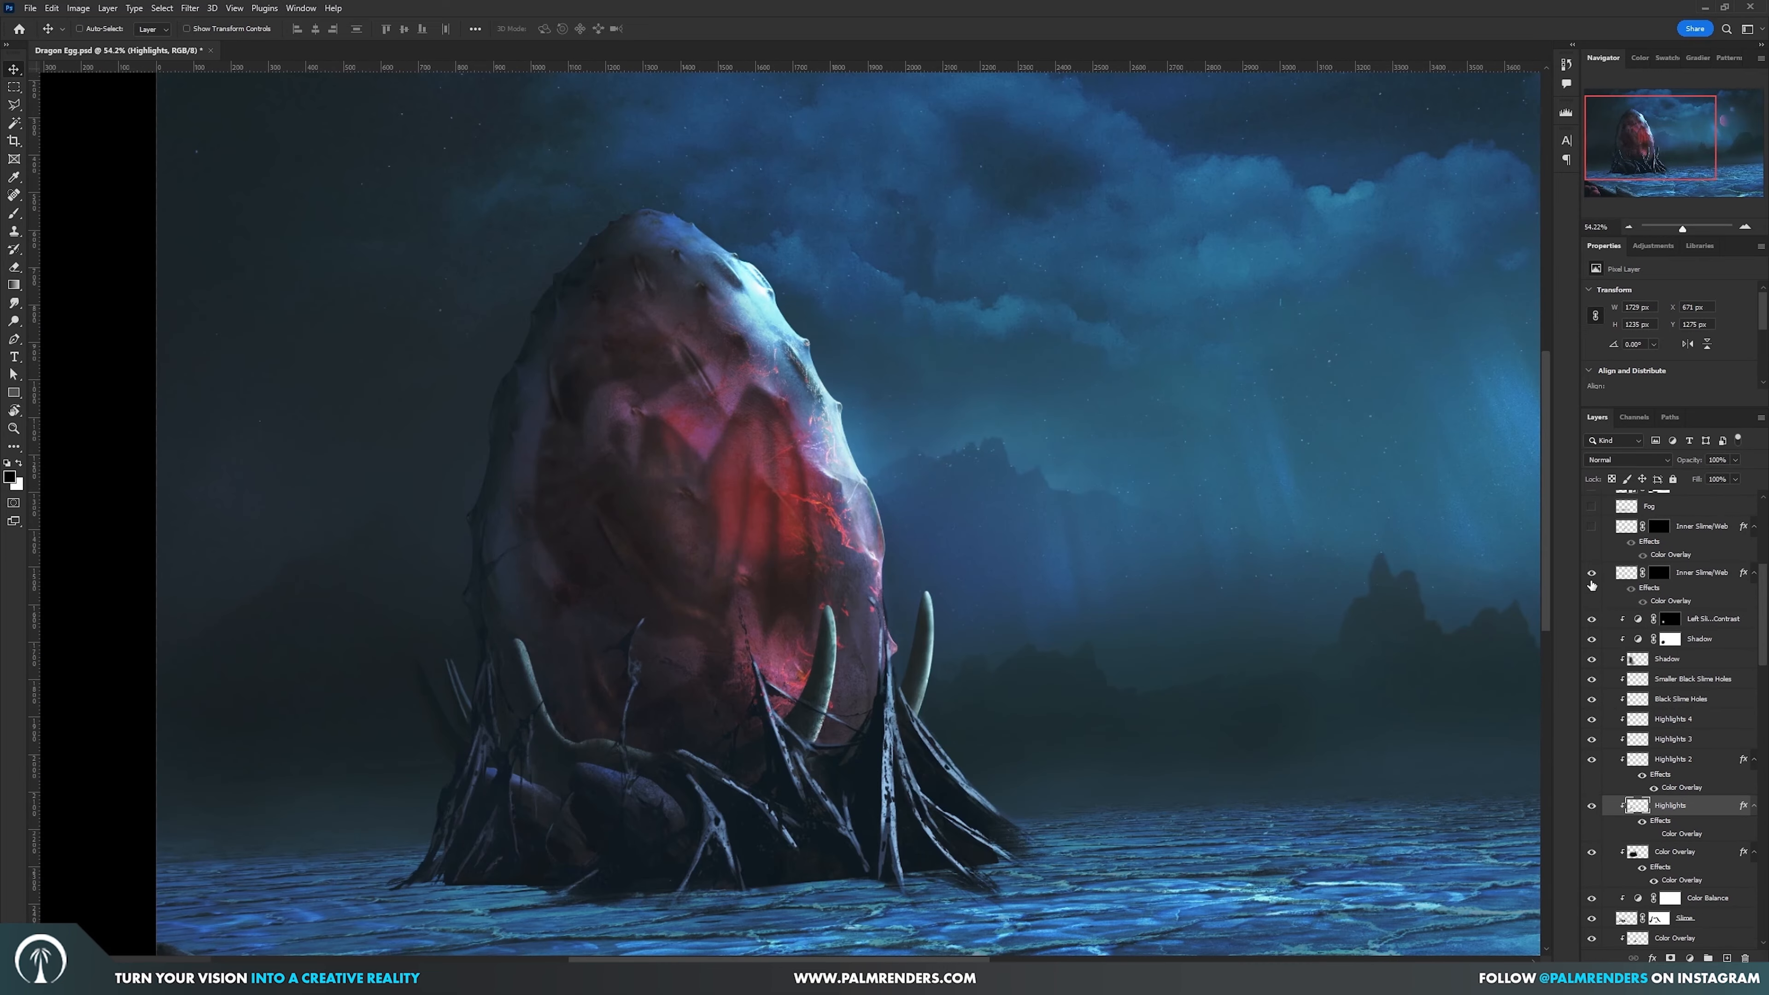
- Show the second Inner Slime/Web layer, plus the fog and smoke at the egg's base with their Hue/Saturation and Brightness/Contrast adjustments
scroll(799, 451, "up", 8)
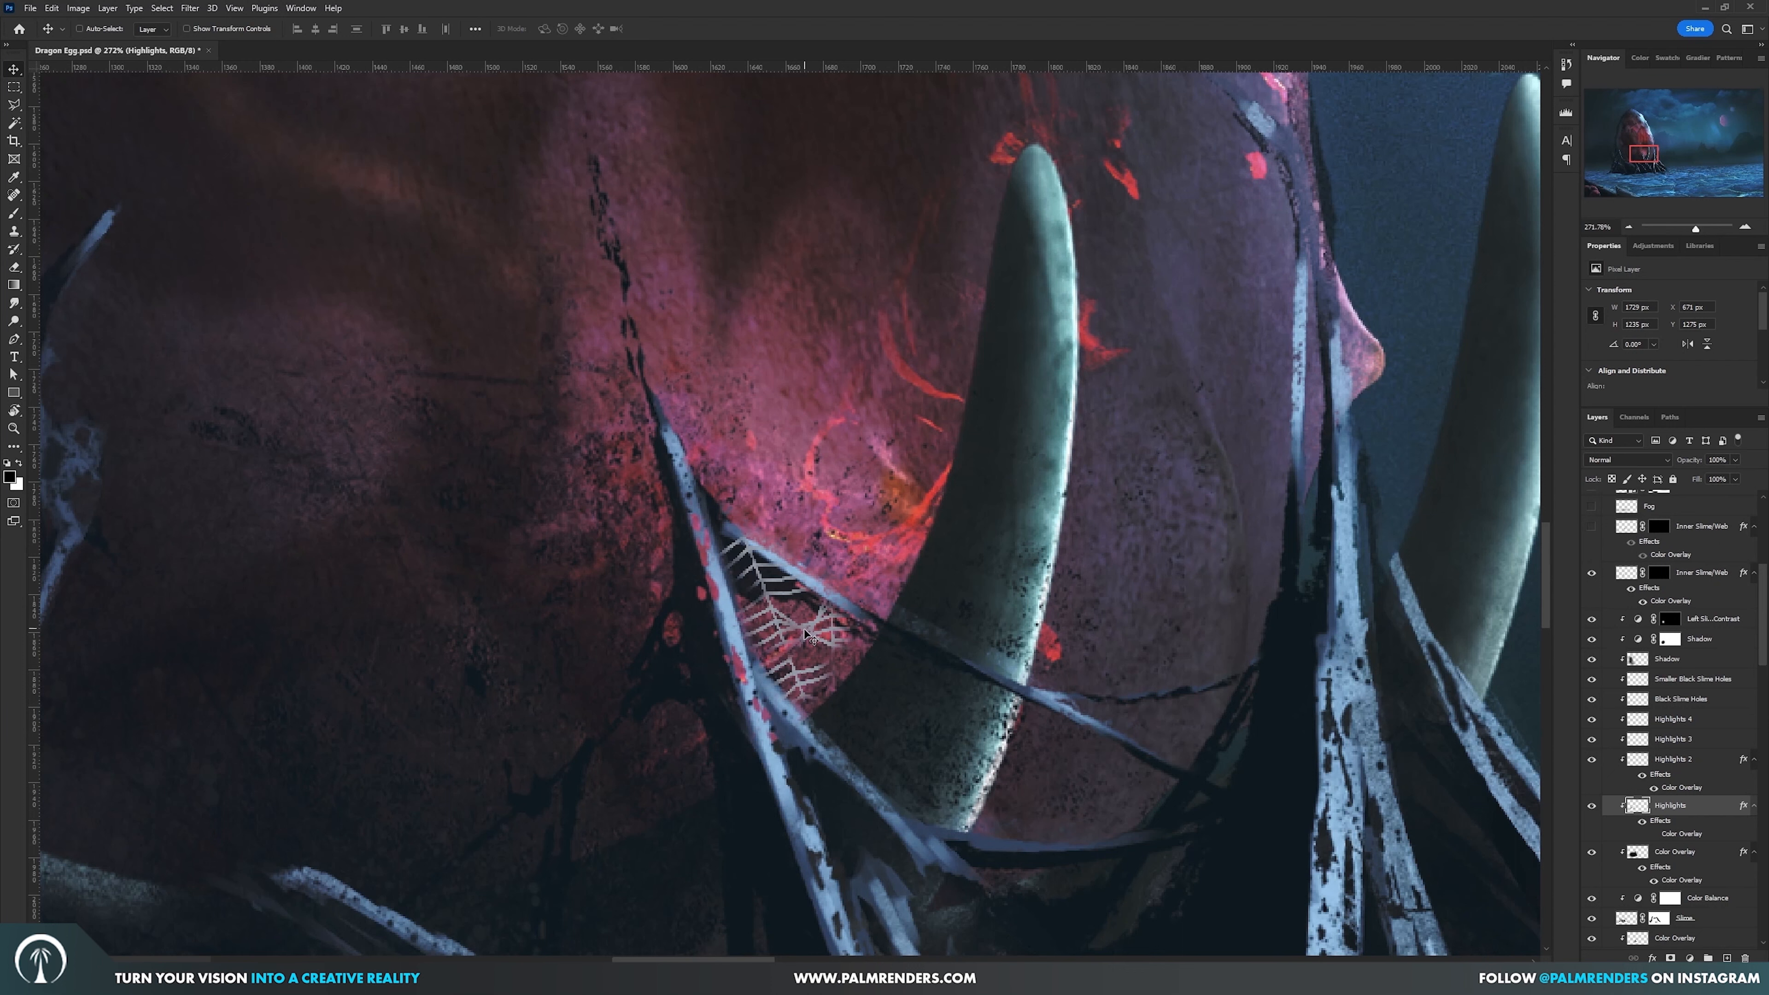
left_click(1592, 527)
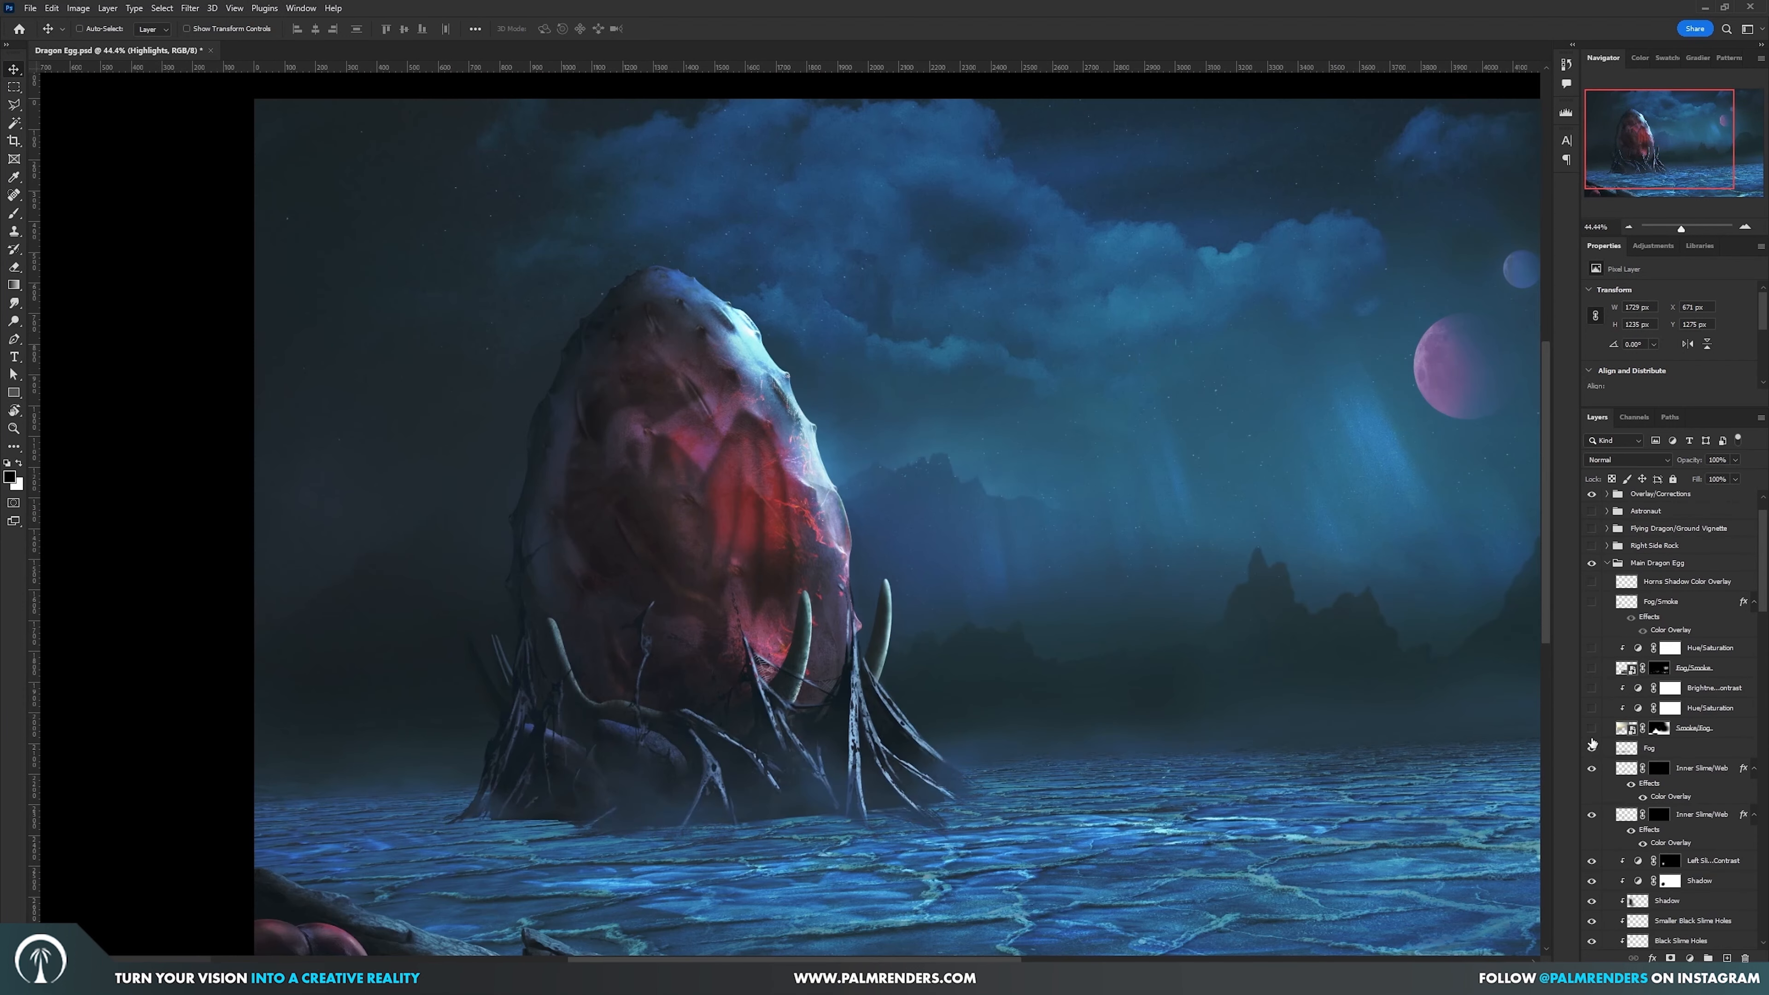
left_click(1592, 728)
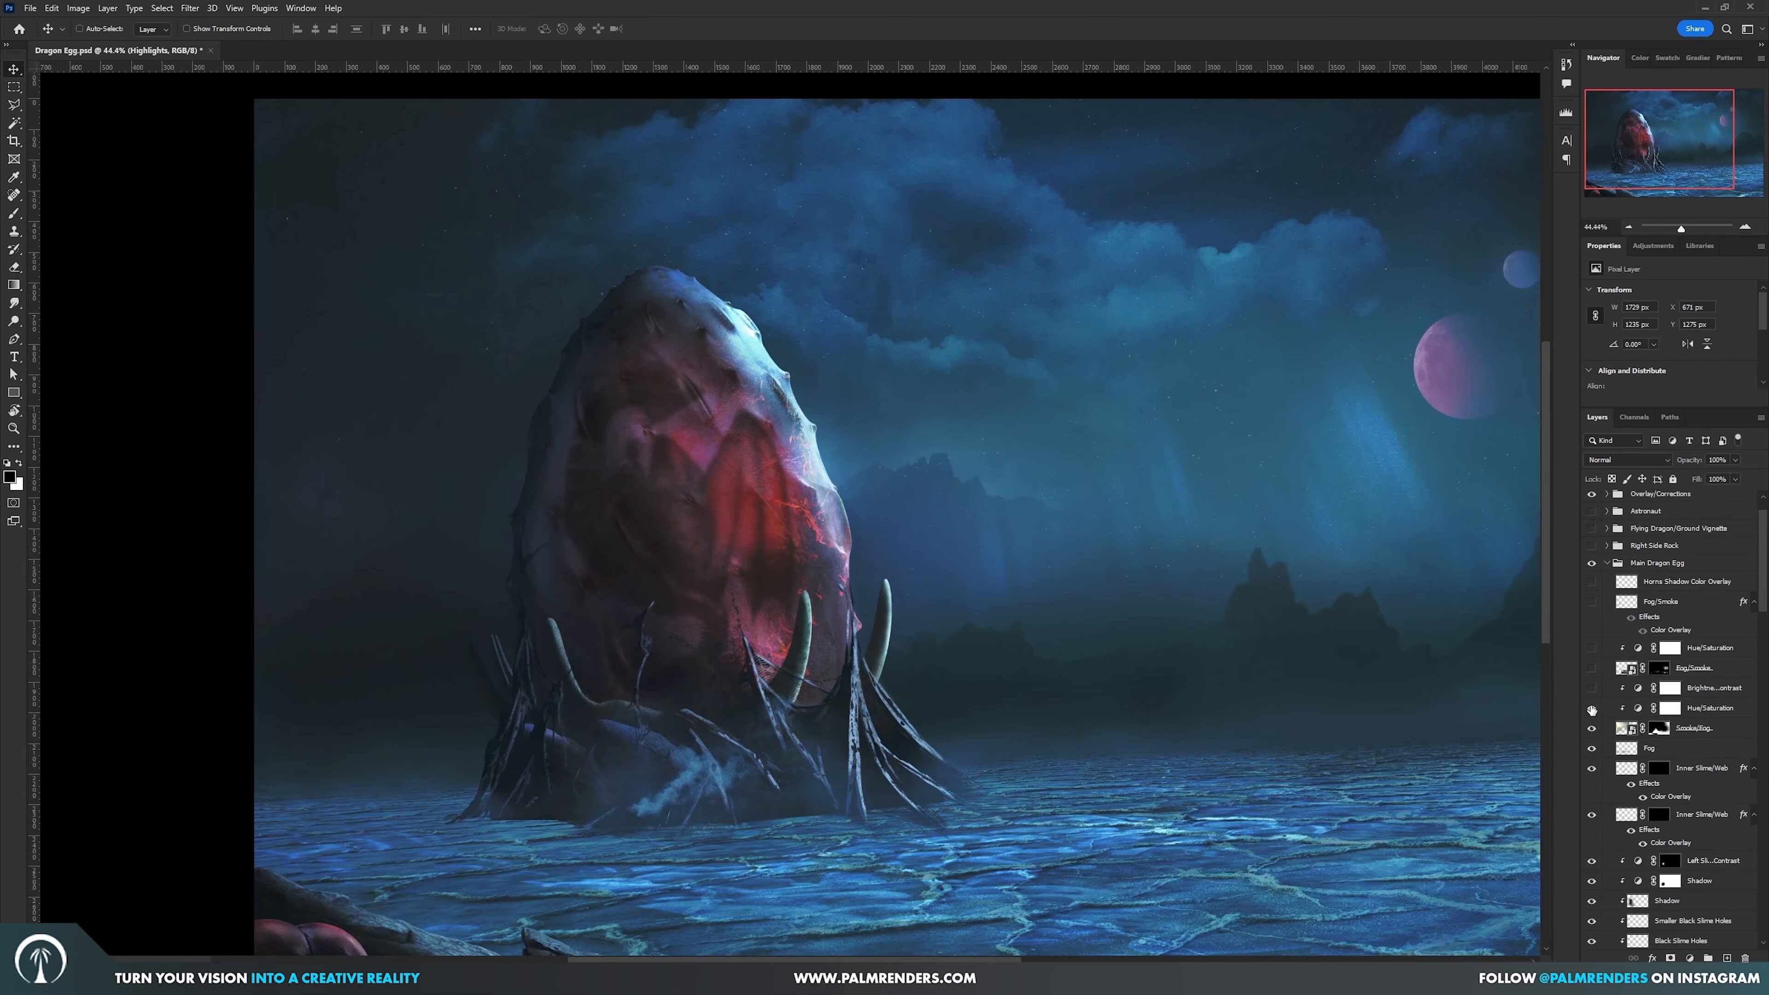
left_click_drag(1592, 707, 1592, 689)
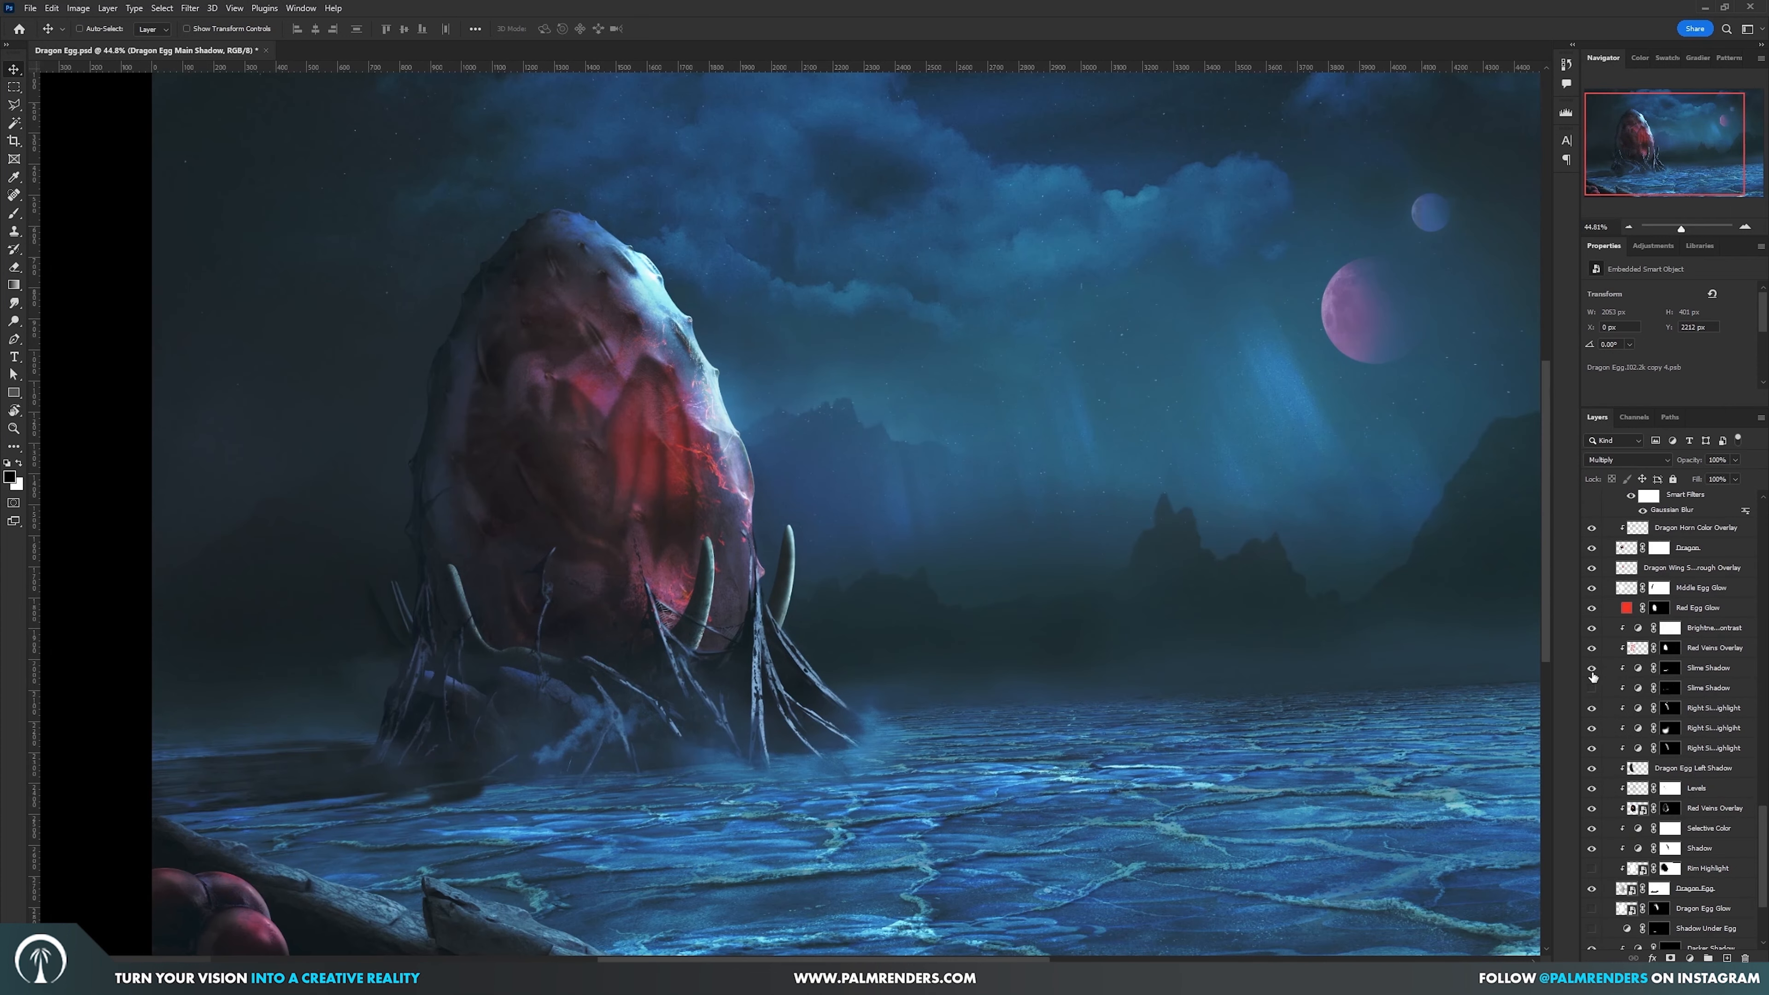
- Toggle the upper Slime Shadow for comparison, select it, and show the lower Slime Shadow on the egg
left_click(1593, 669)
left_click(1593, 670)
left_click(1592, 671)
left_click(1742, 667)
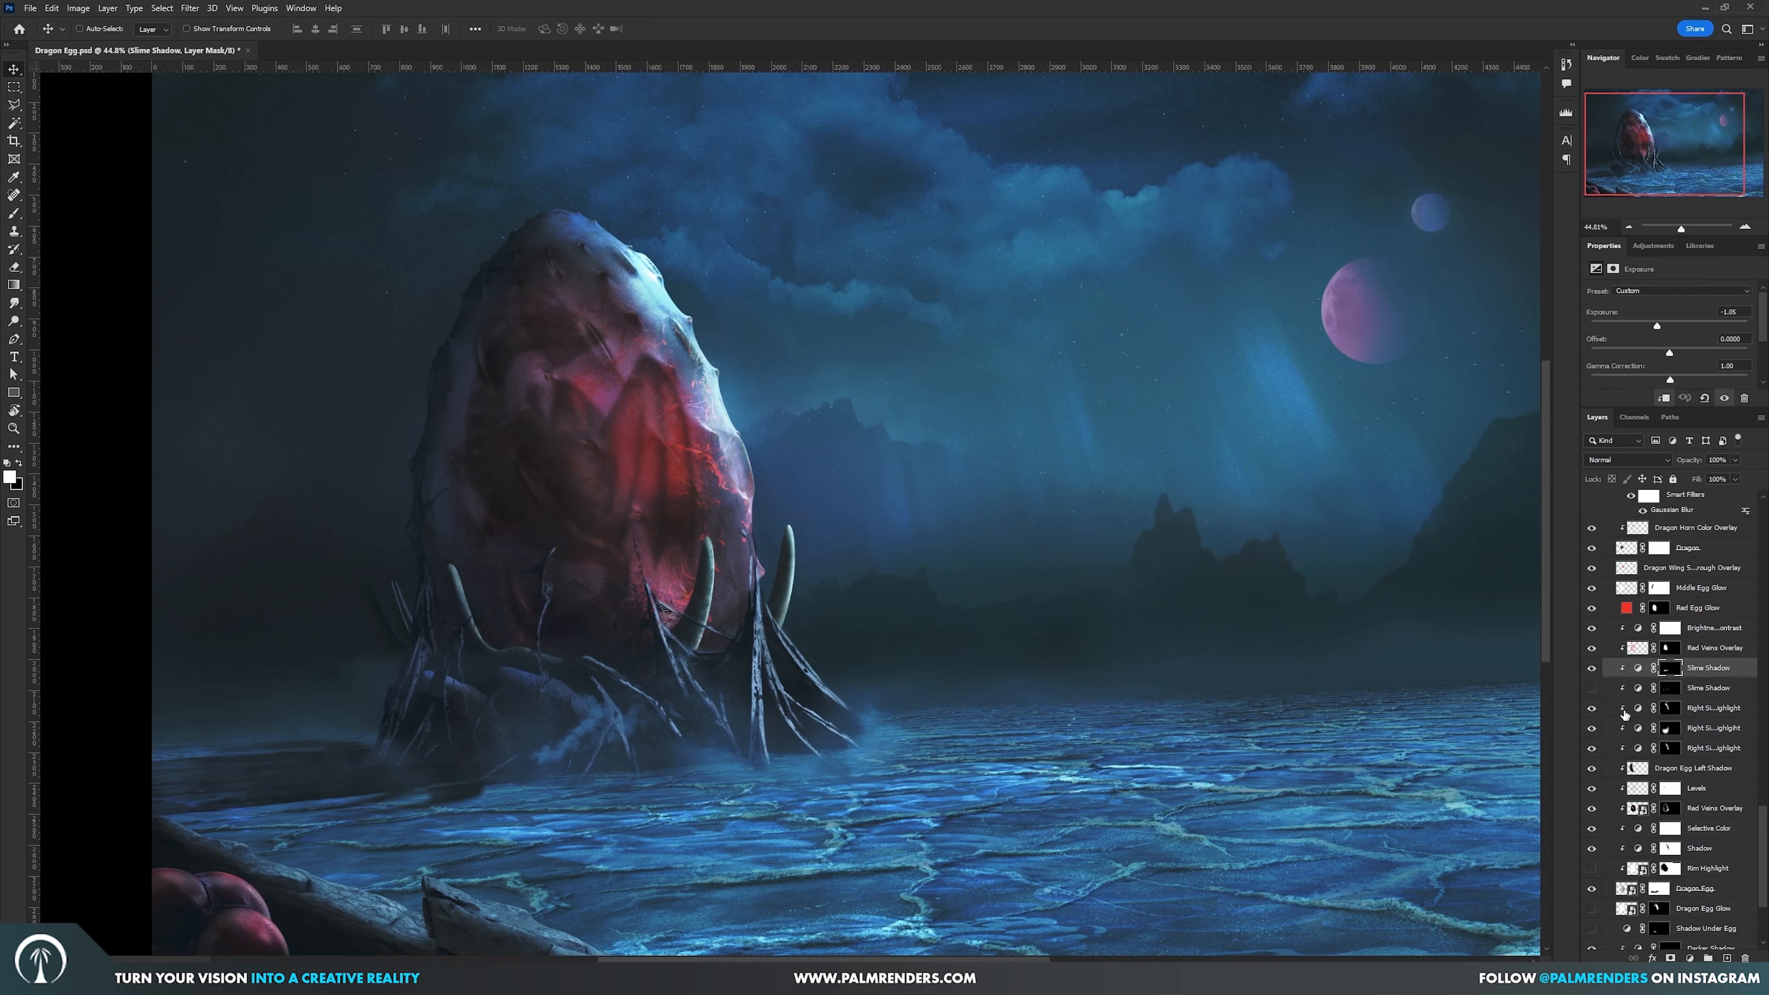
left_click(1592, 687)
scroll(668, 562, "up", 4)
left_click(1592, 688)
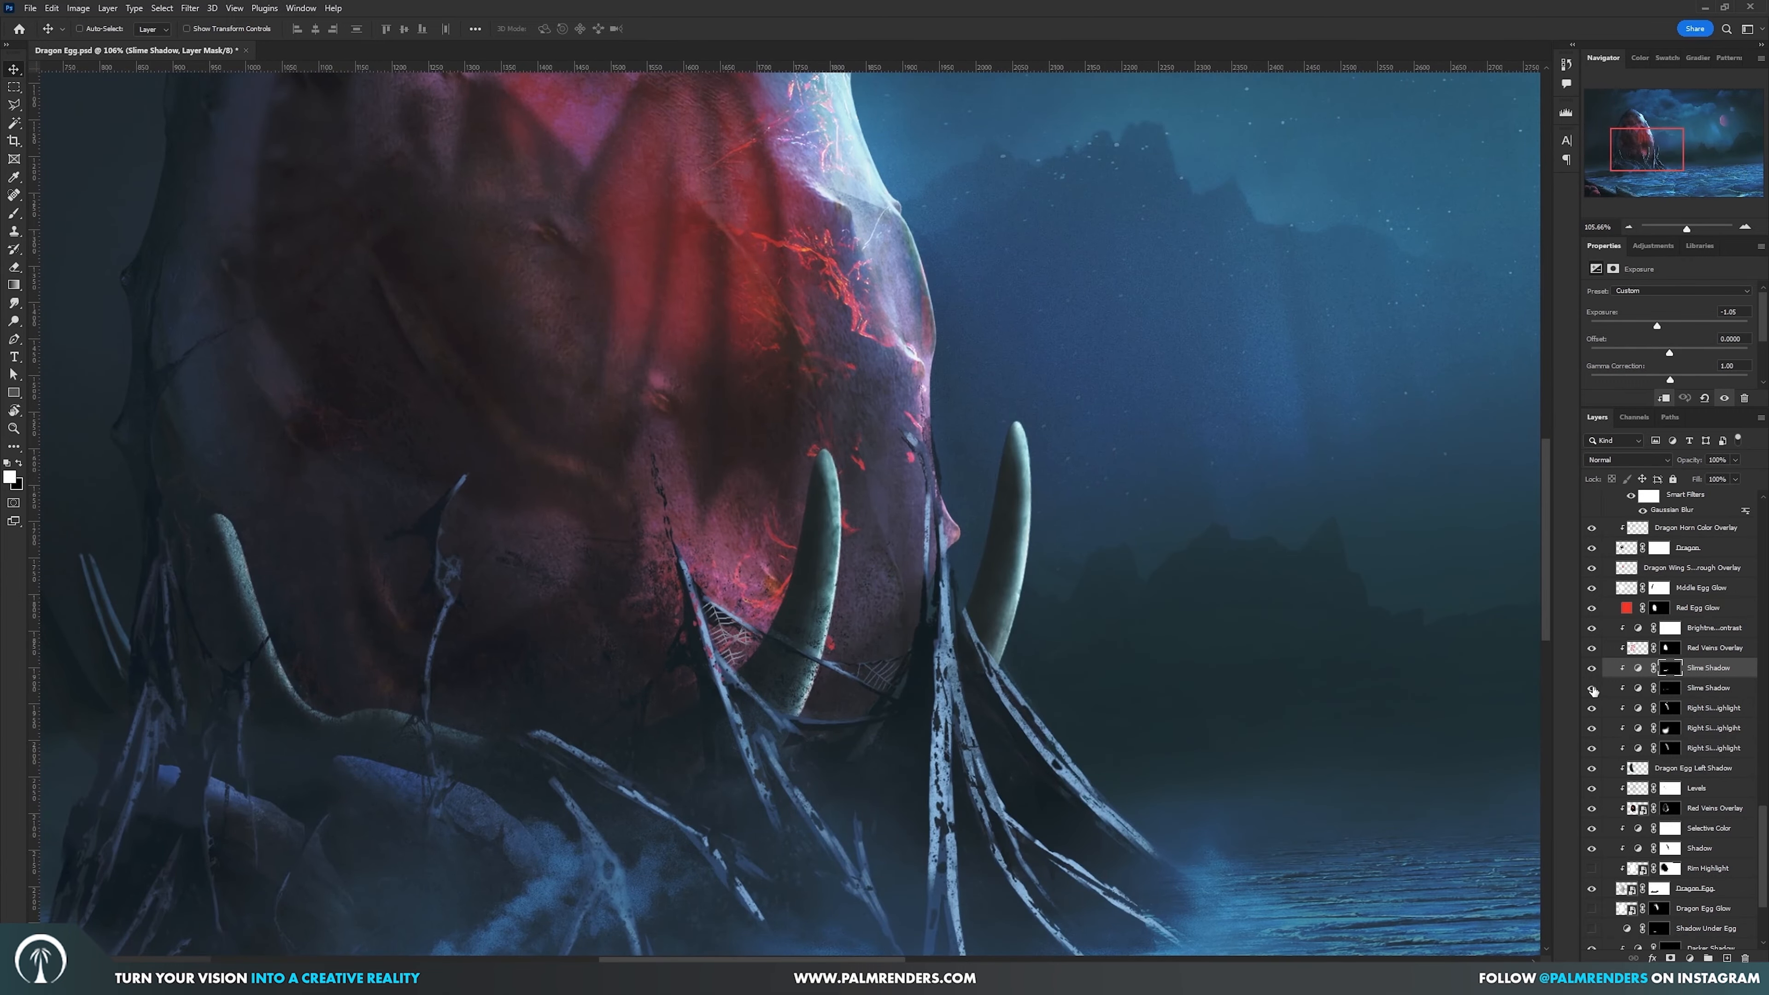
left_click(1593, 688)
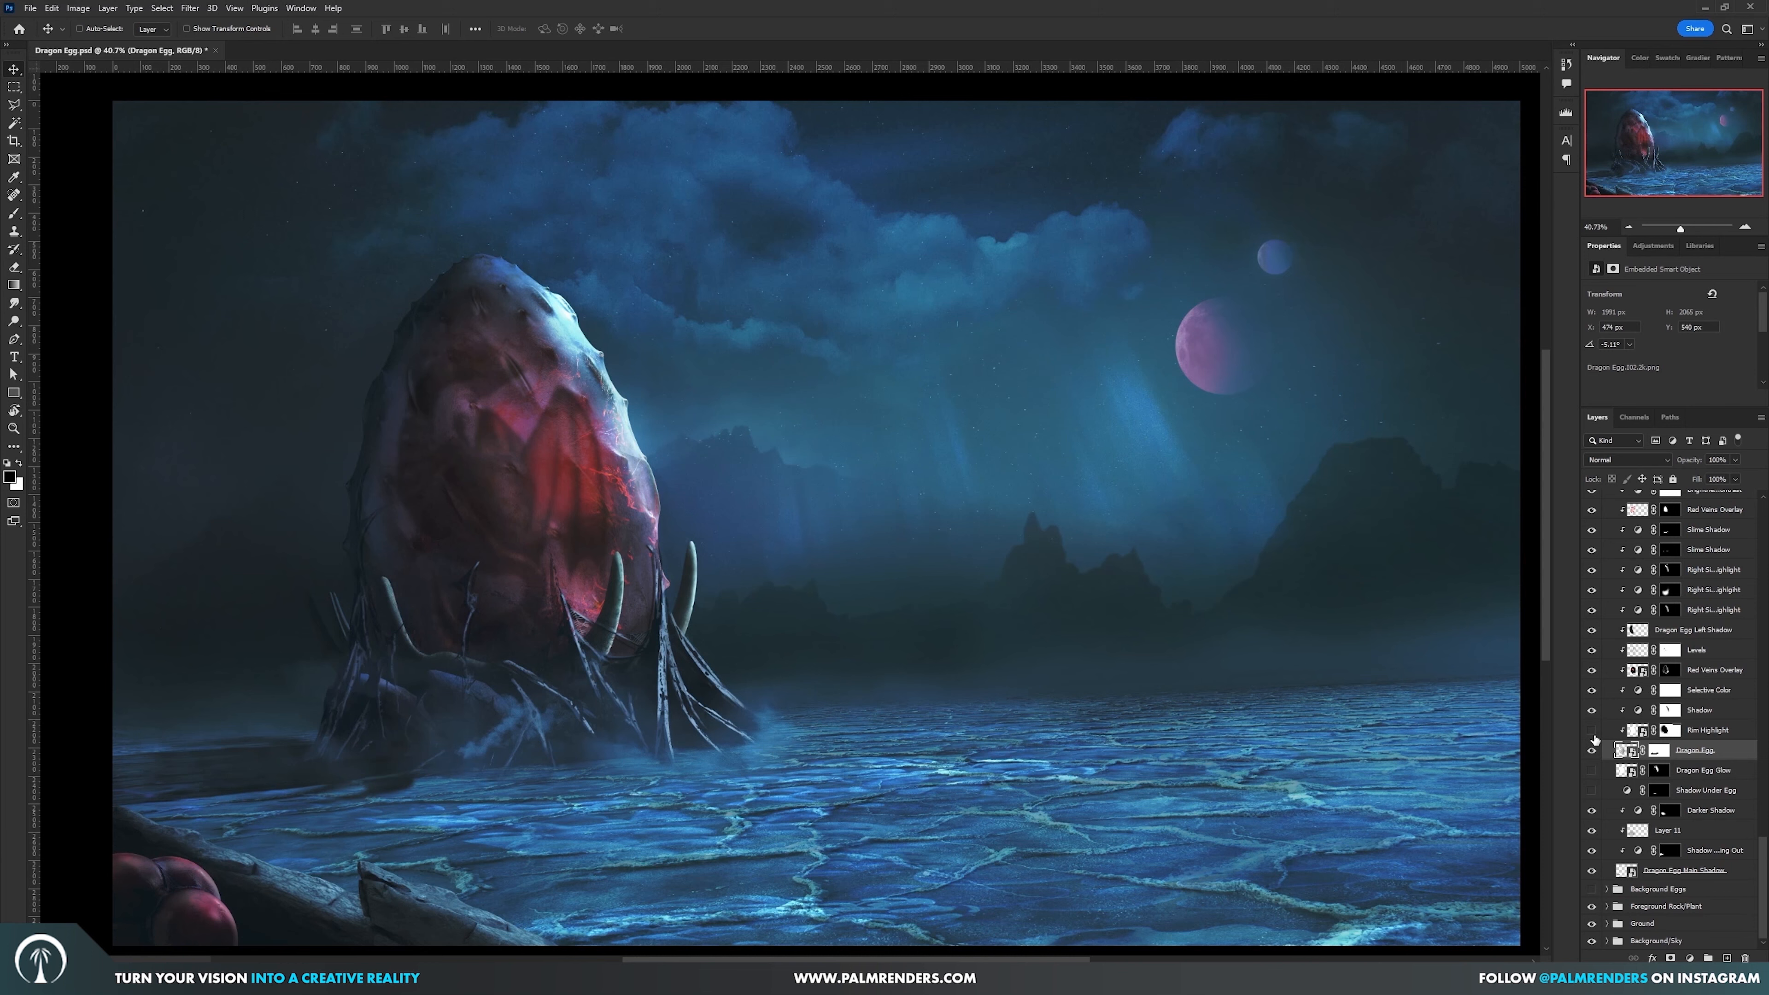
- Show the main egg's Rim Highlight and Dragon Egg Glow layers
left_click(1594, 731)
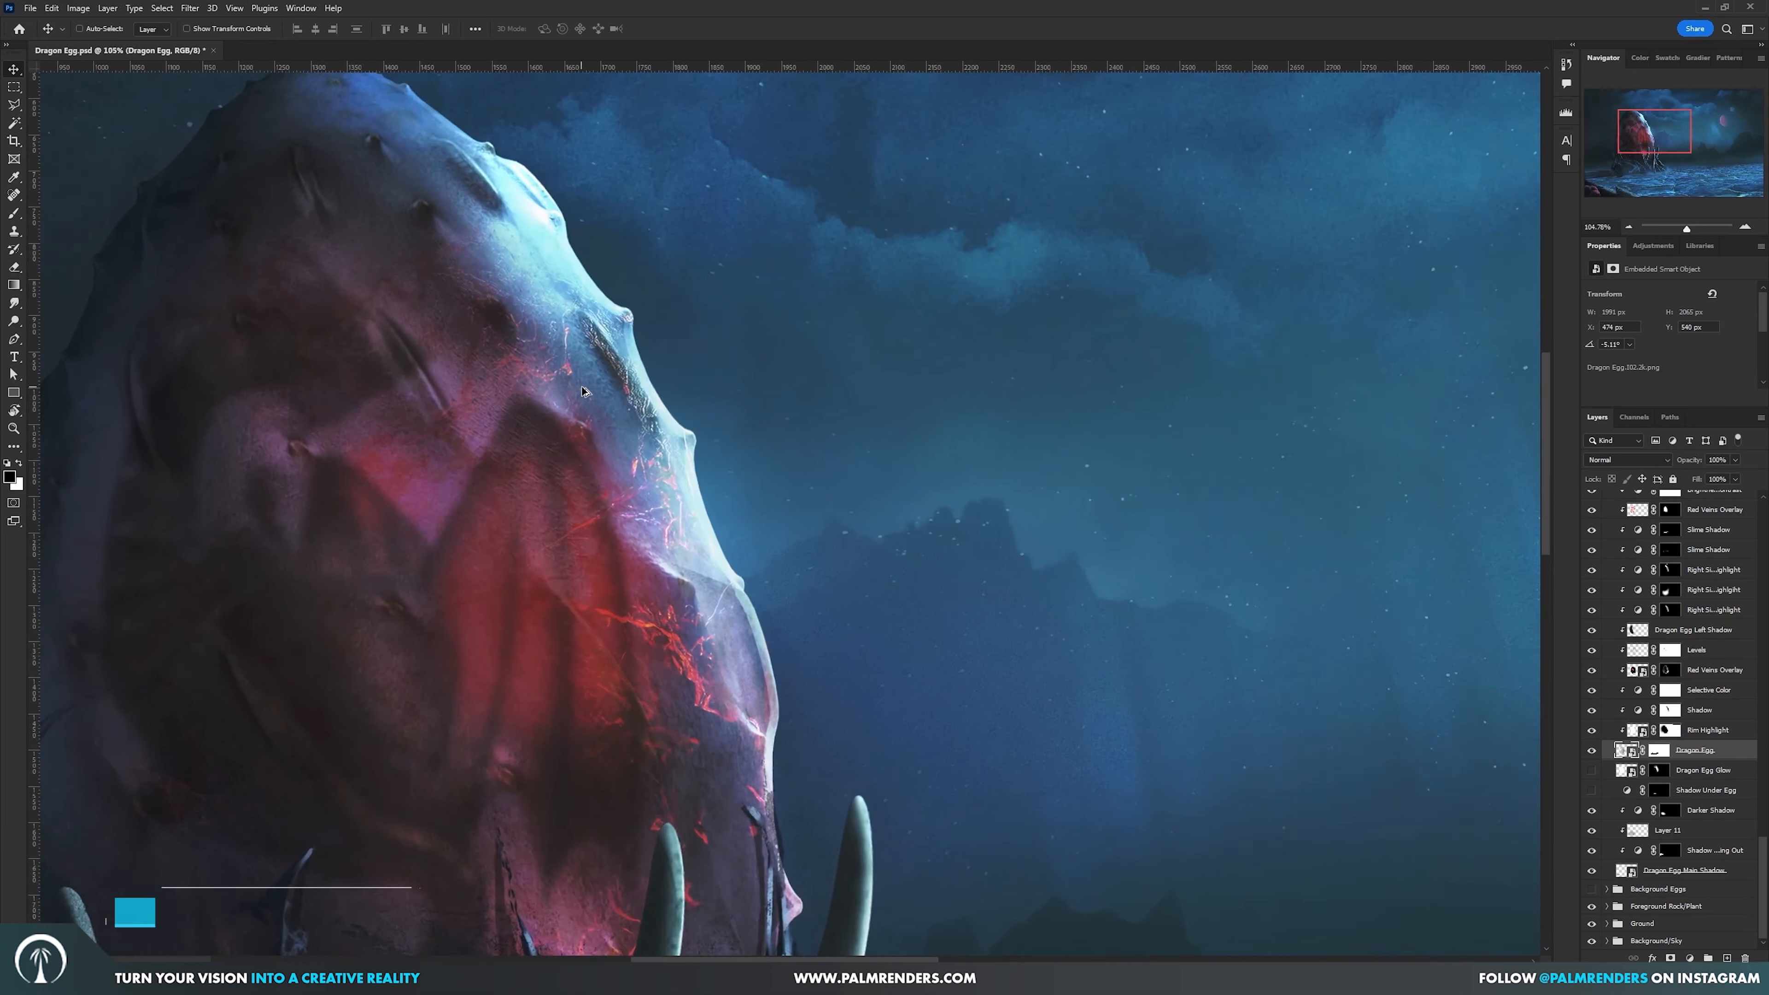
left_click(1592, 771)
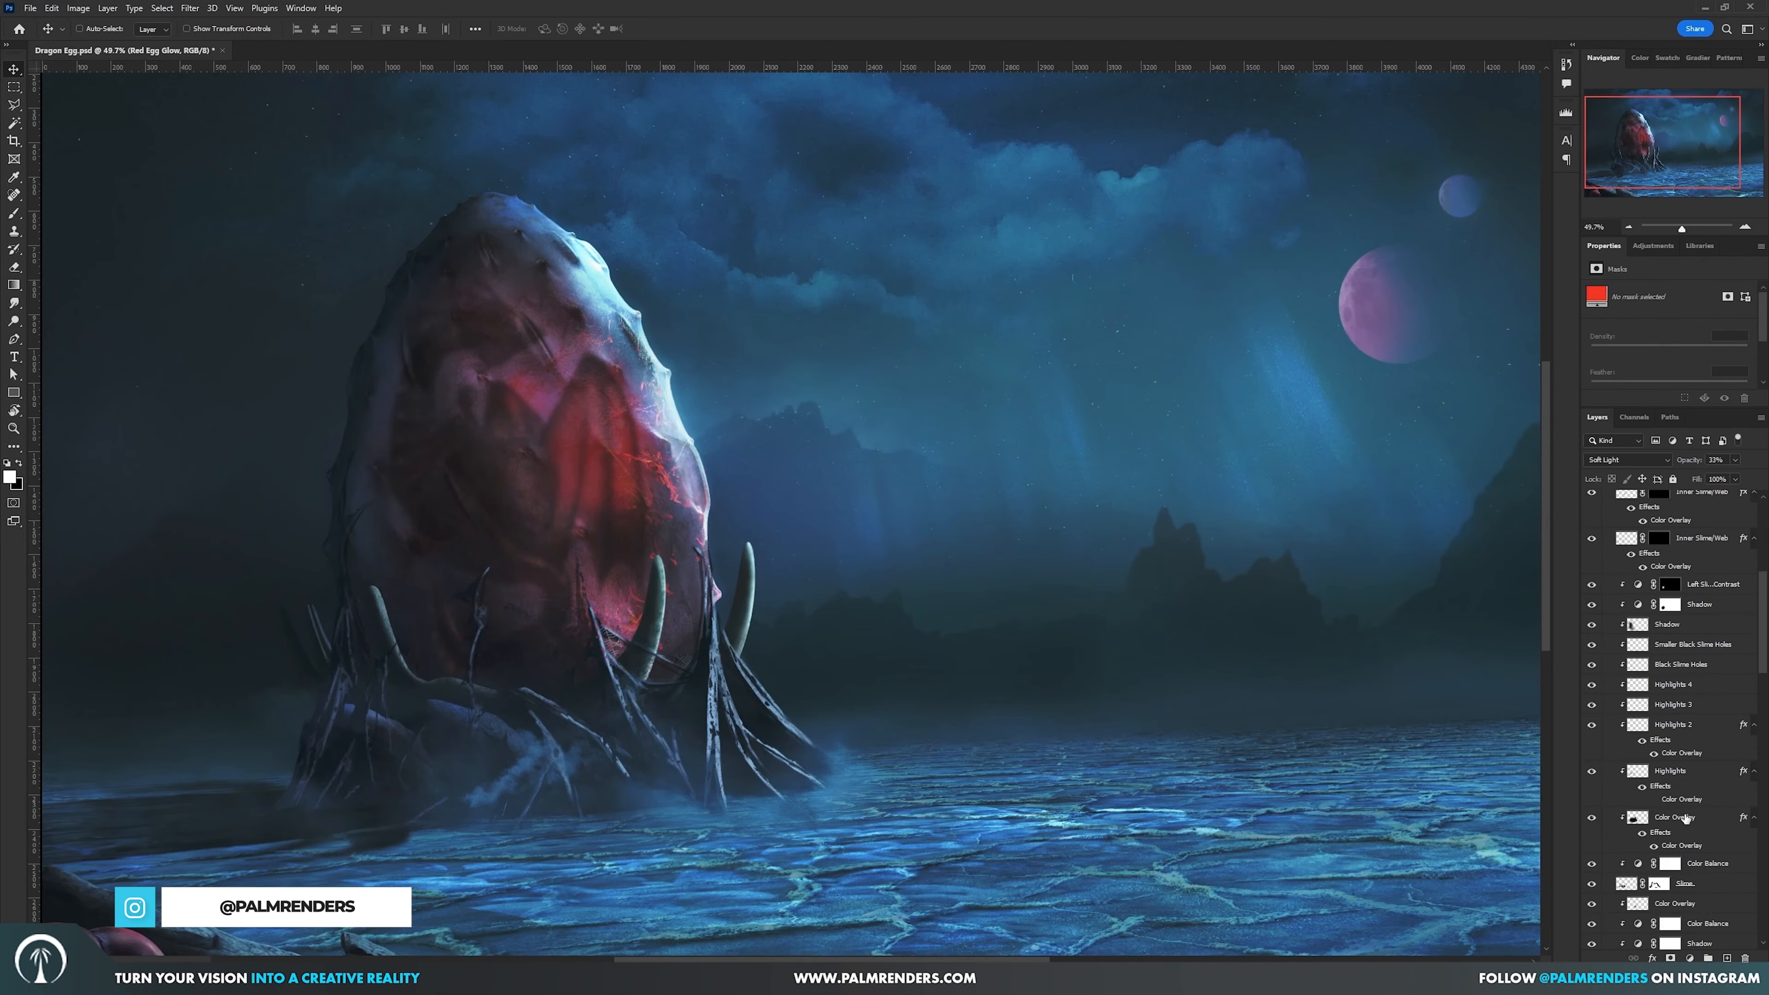
scroll(1652, 728, "up", 5)
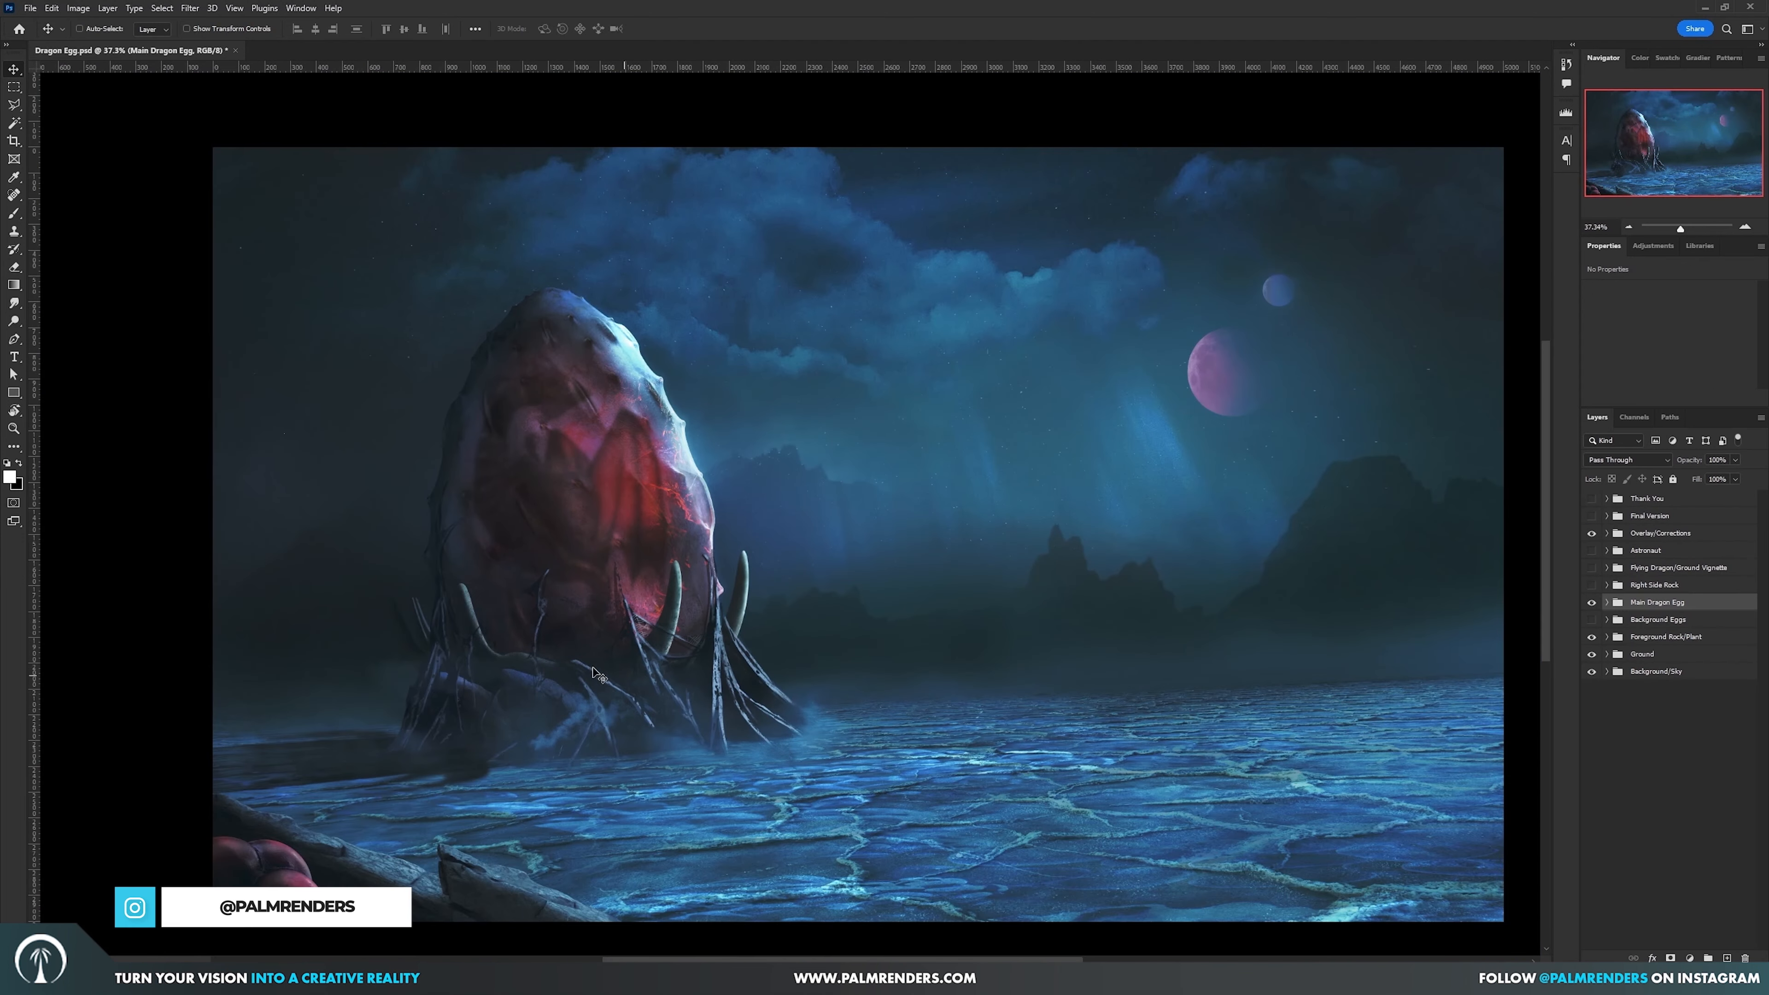
left_click_drag(630, 633, 573, 601)
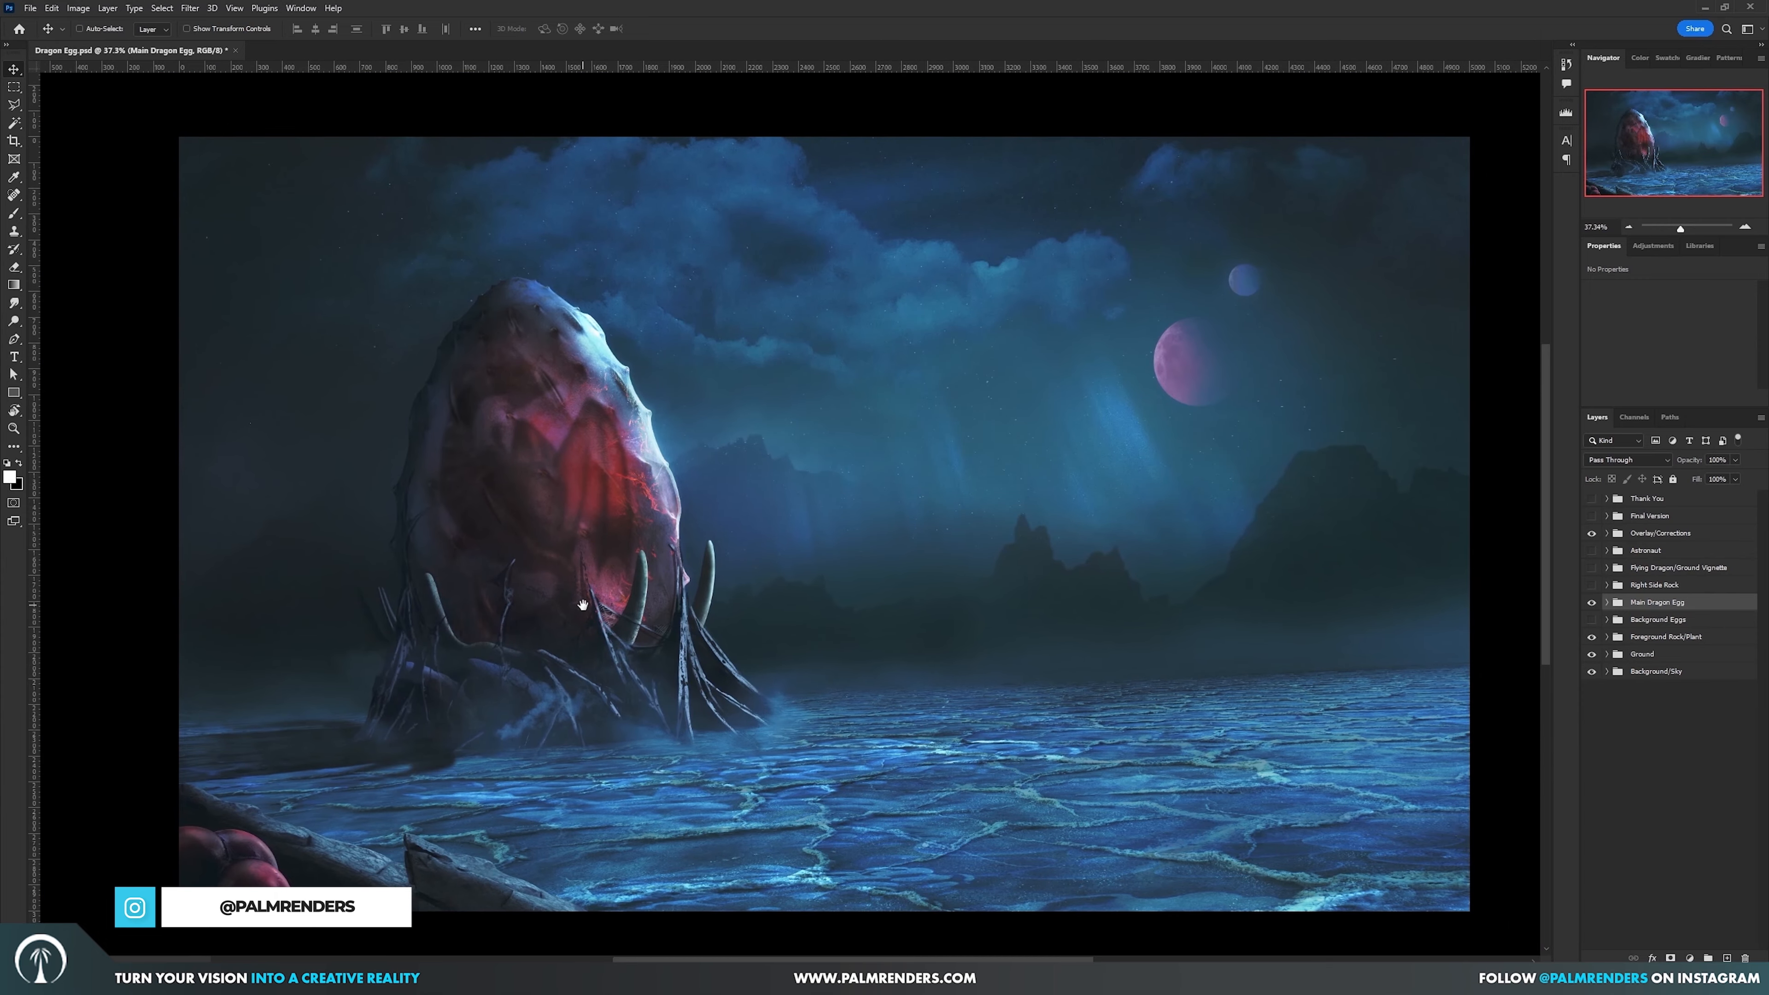
- Show the background eggs, right side rock, flying dragon and ground vignette, along with the overlay and correction layers
left_click(1589, 622)
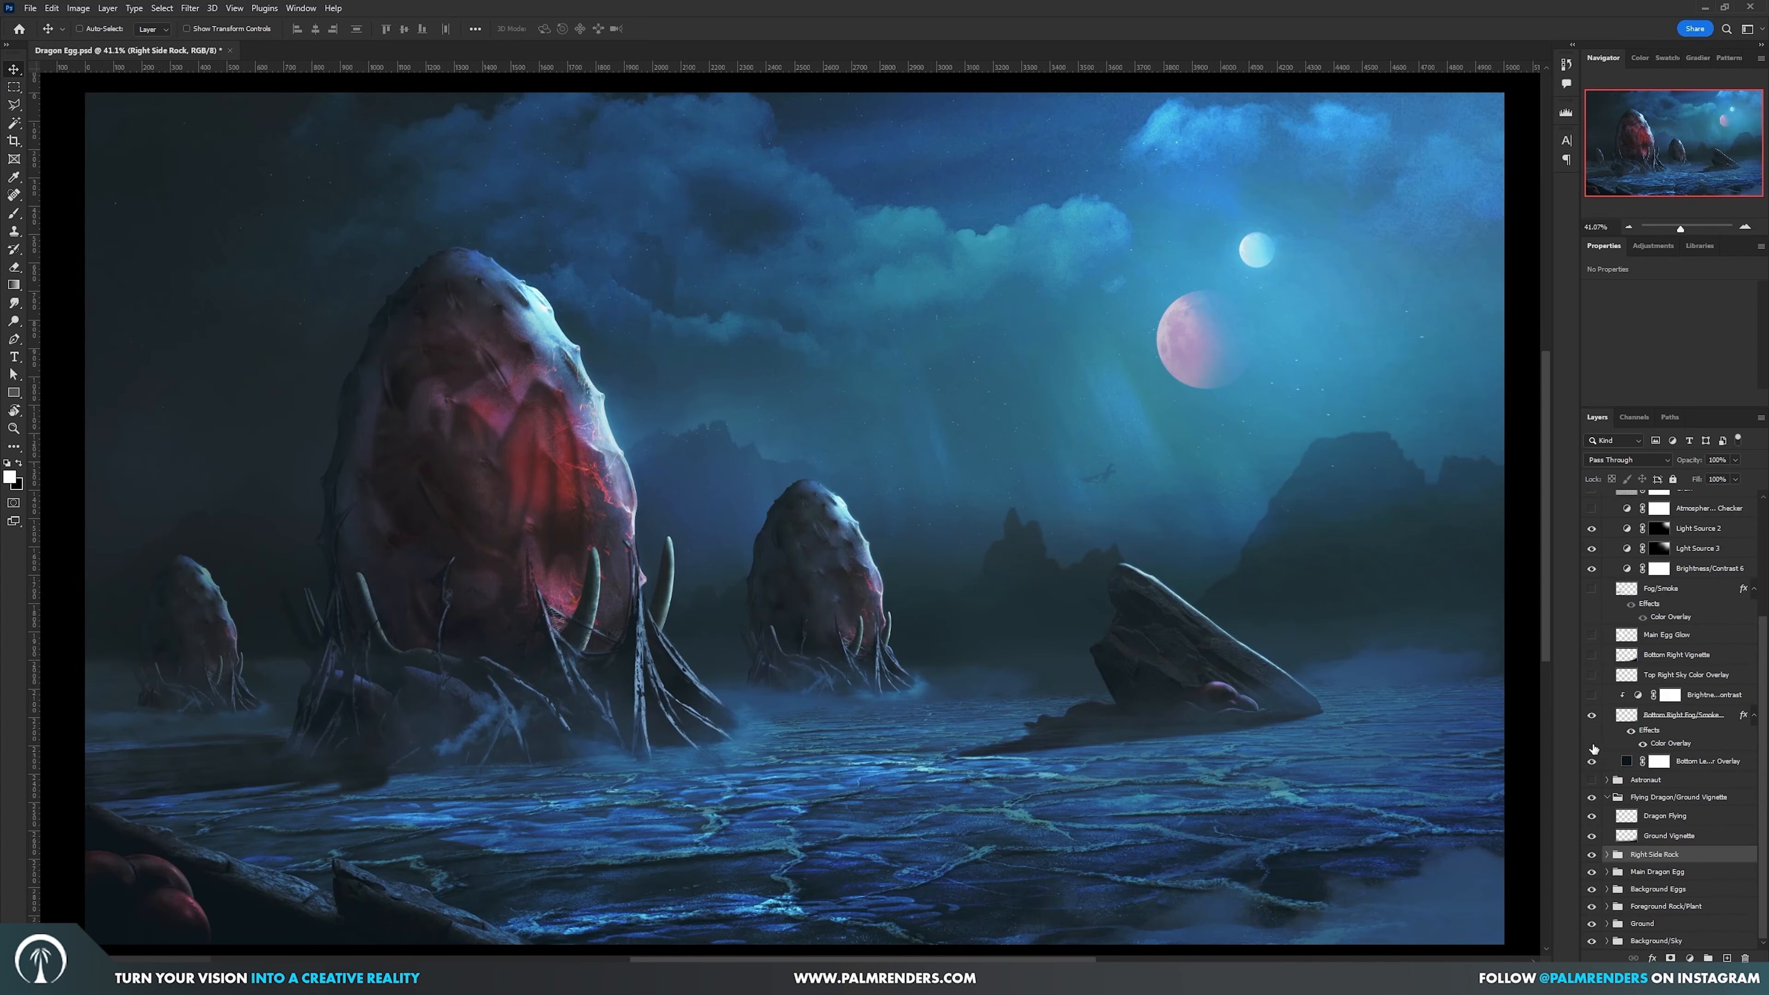
scroll(1647, 733, "up", 3)
left_click(1594, 669)
left_click(1592, 688)
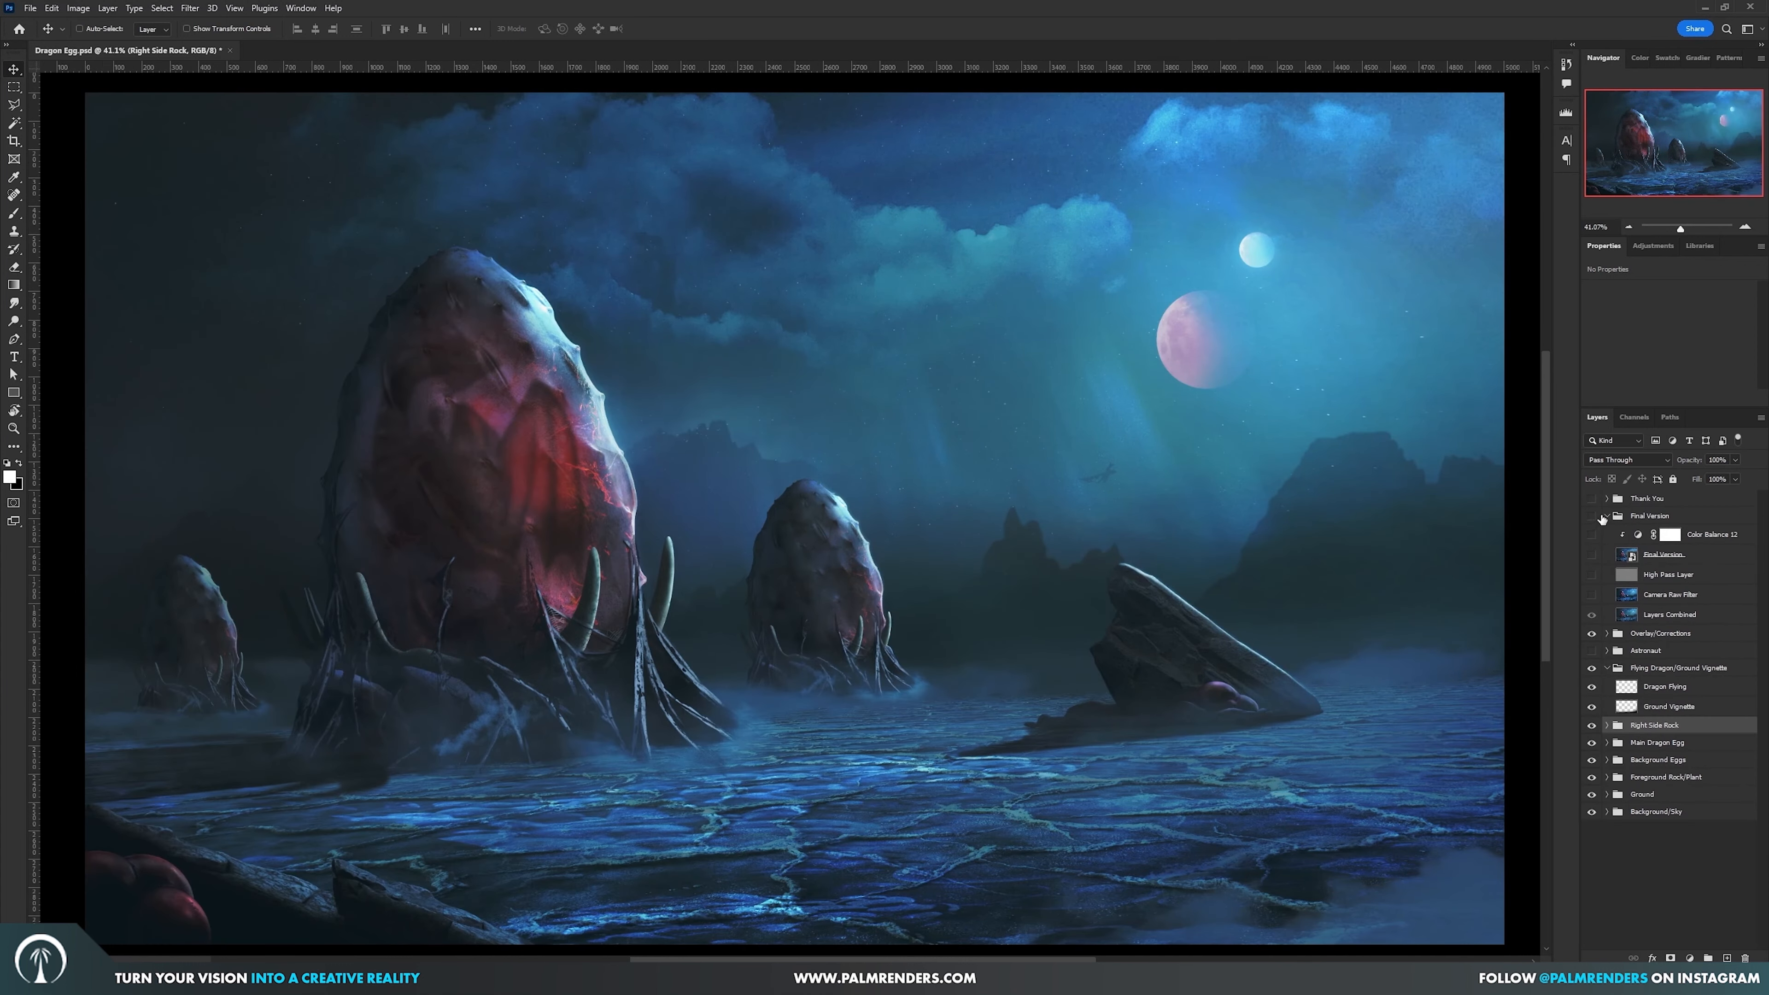
- Collapse the Final Version group, expand the Astronaut group, and show the unadjusted astronaut in the scene
left_click(1607, 515)
left_click(1607, 551)
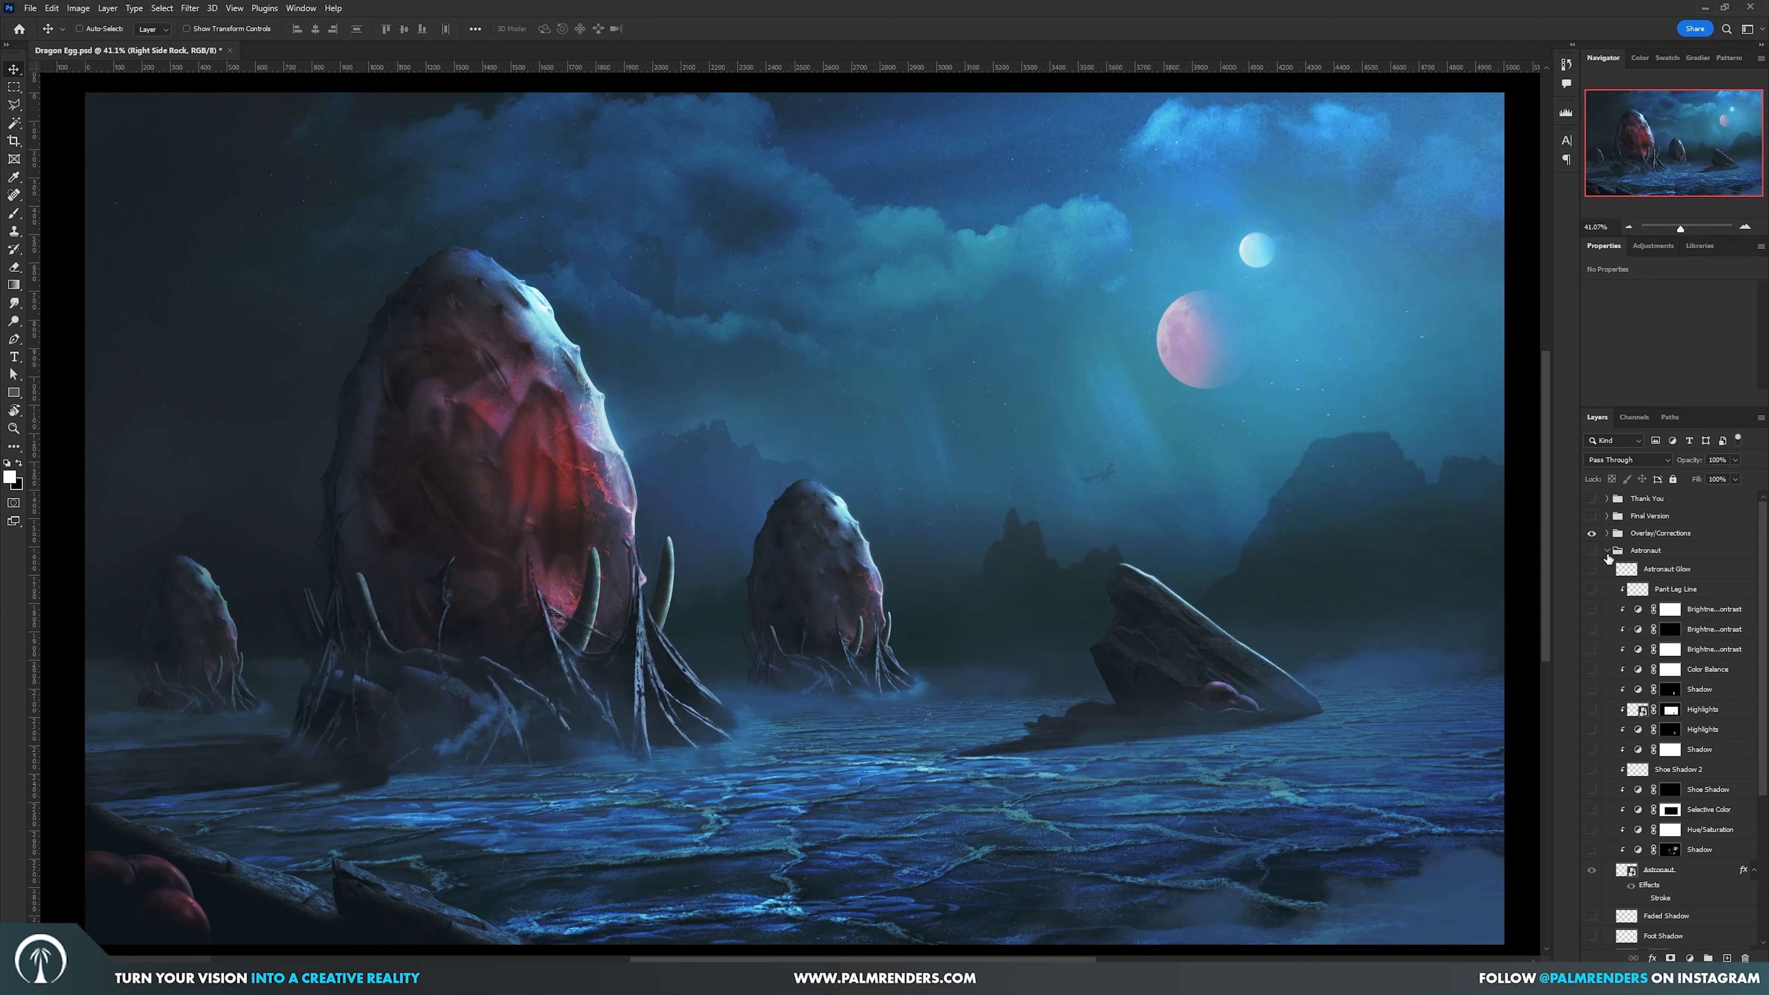
left_click(1591, 870)
scroll(1065, 739, "up", 3)
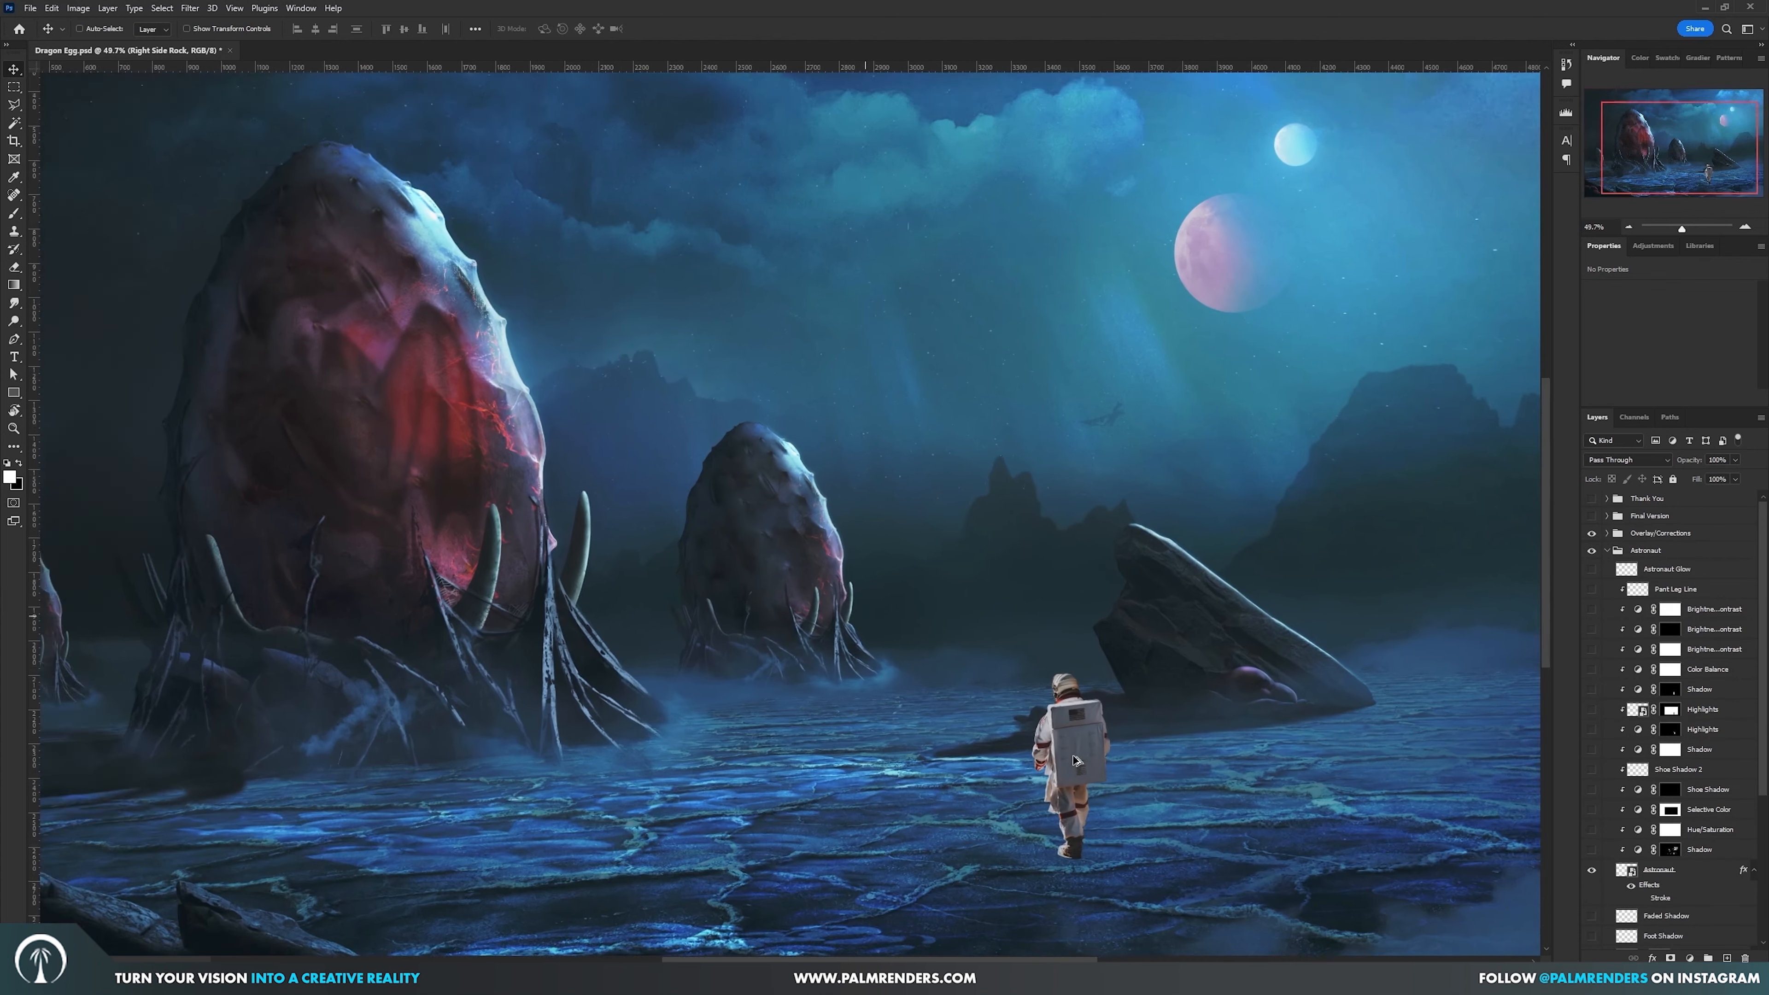
scroll(1058, 741, "down", 5)
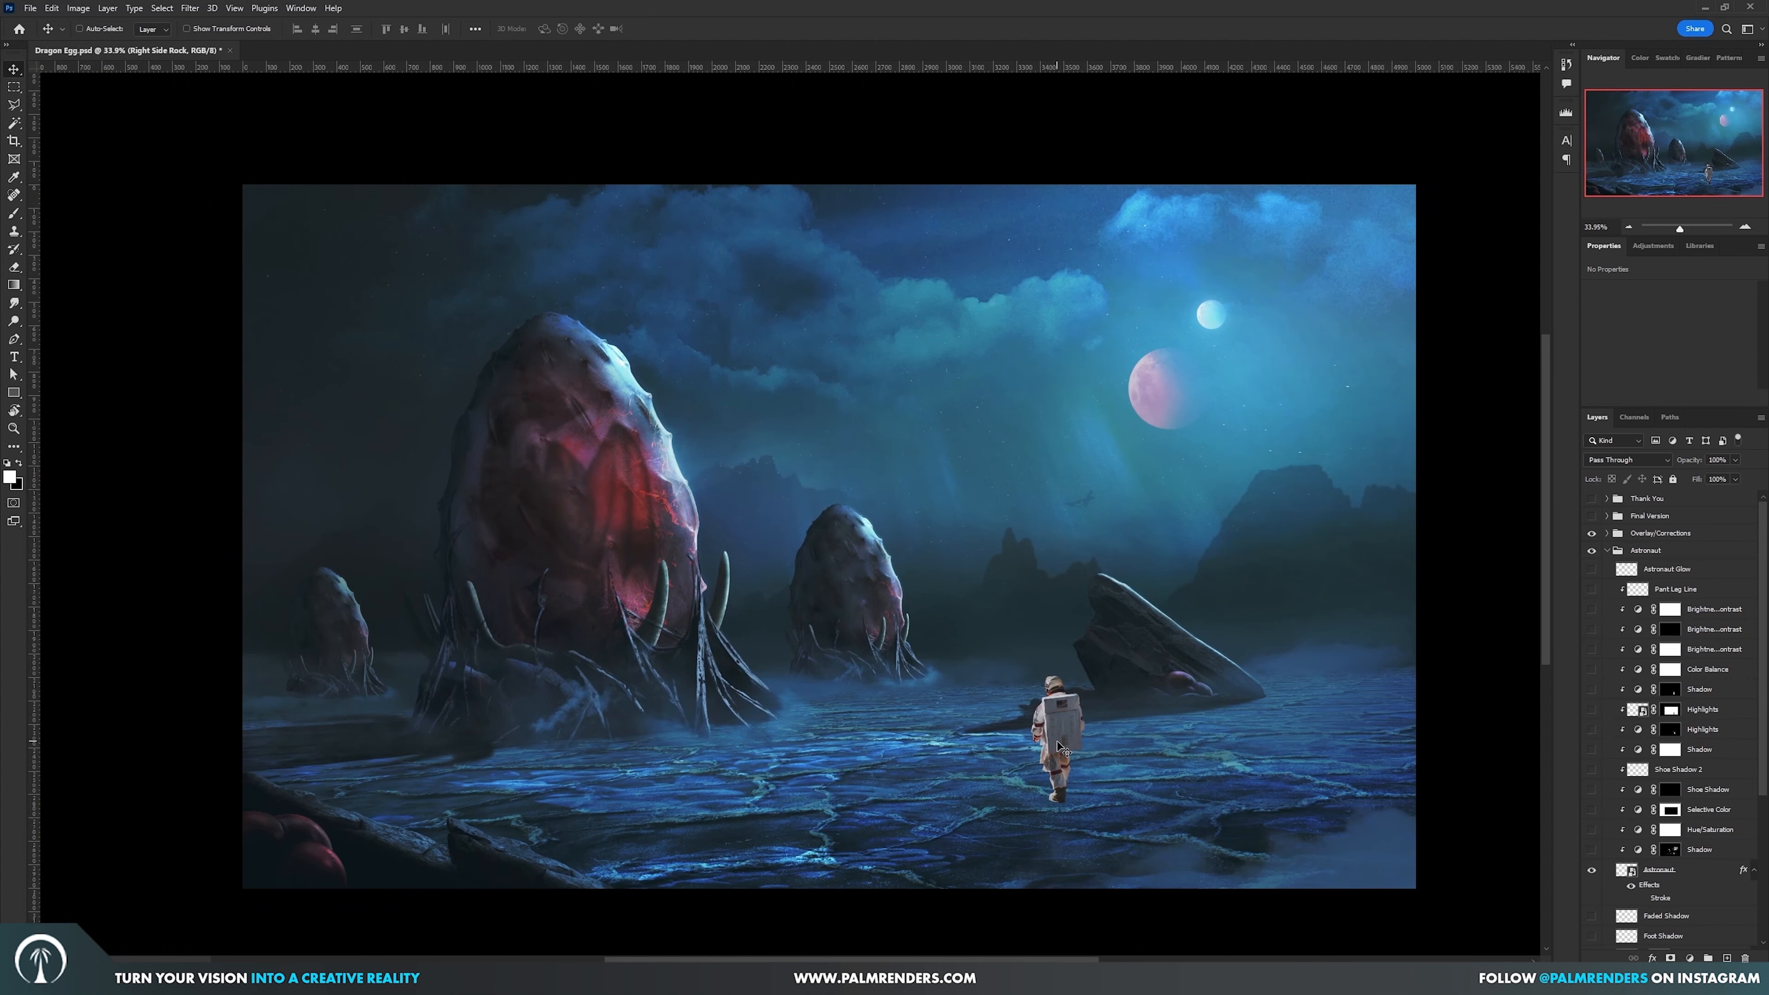
scroll(1058, 745, "up", 4)
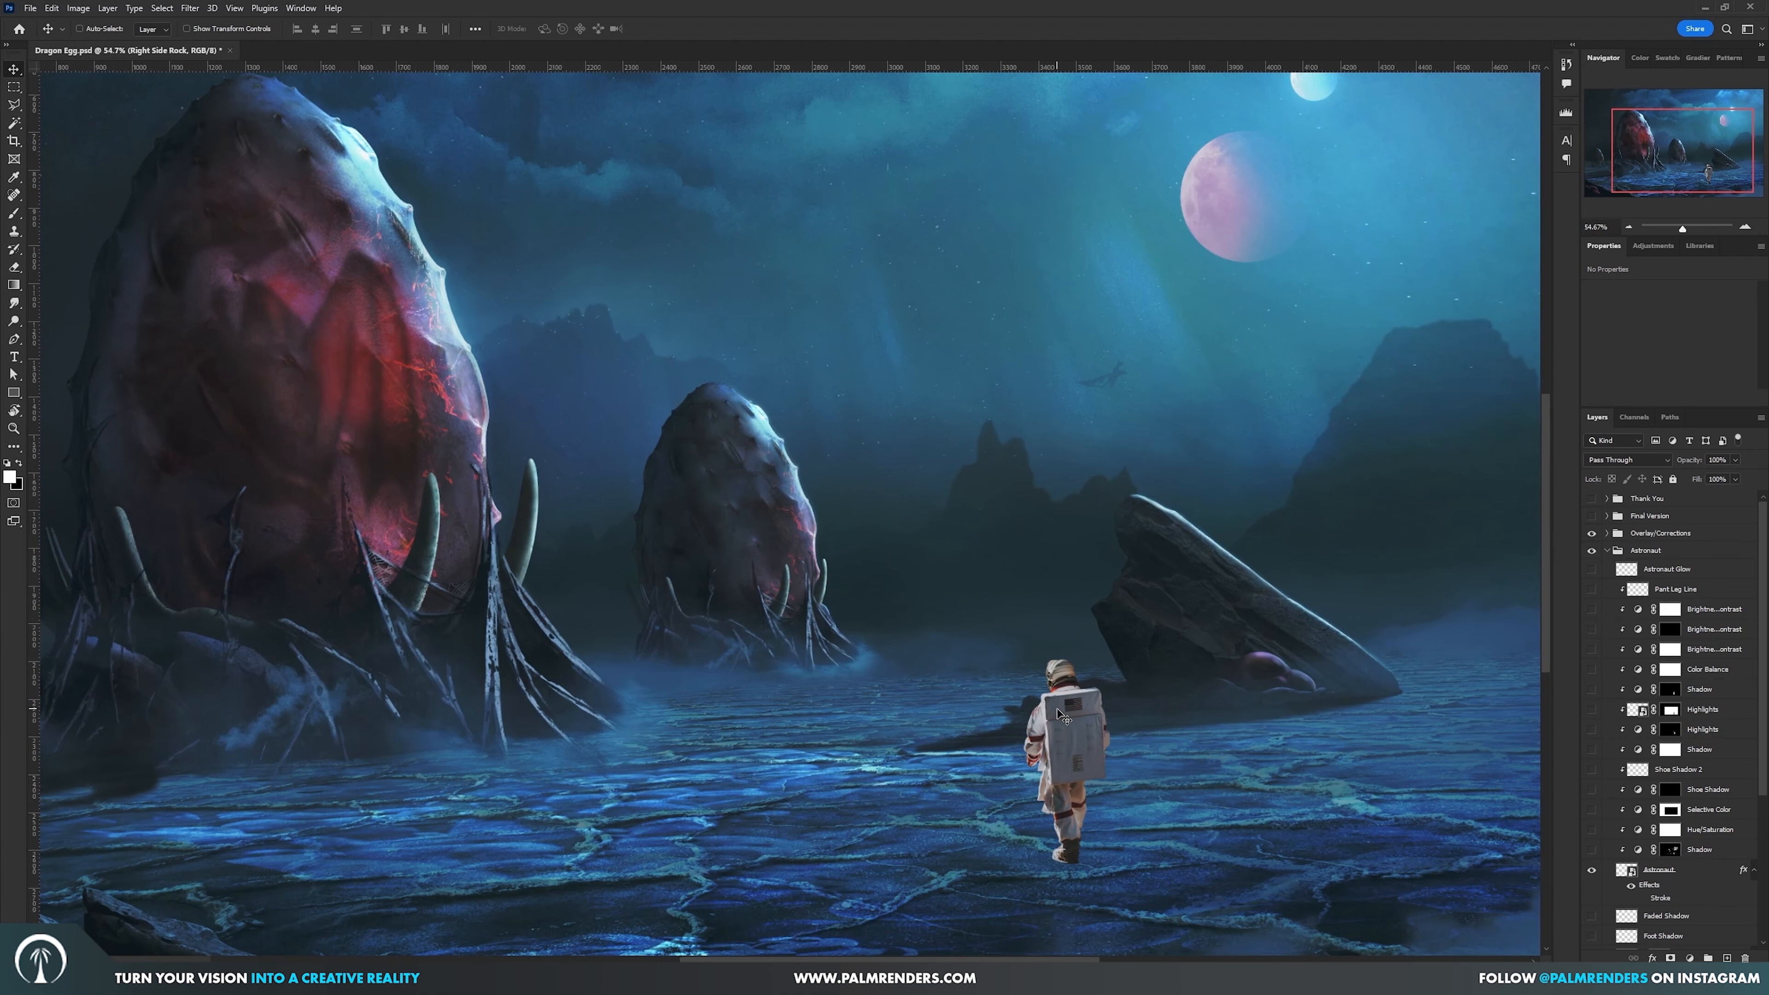
scroll(1057, 708, "down", 1)
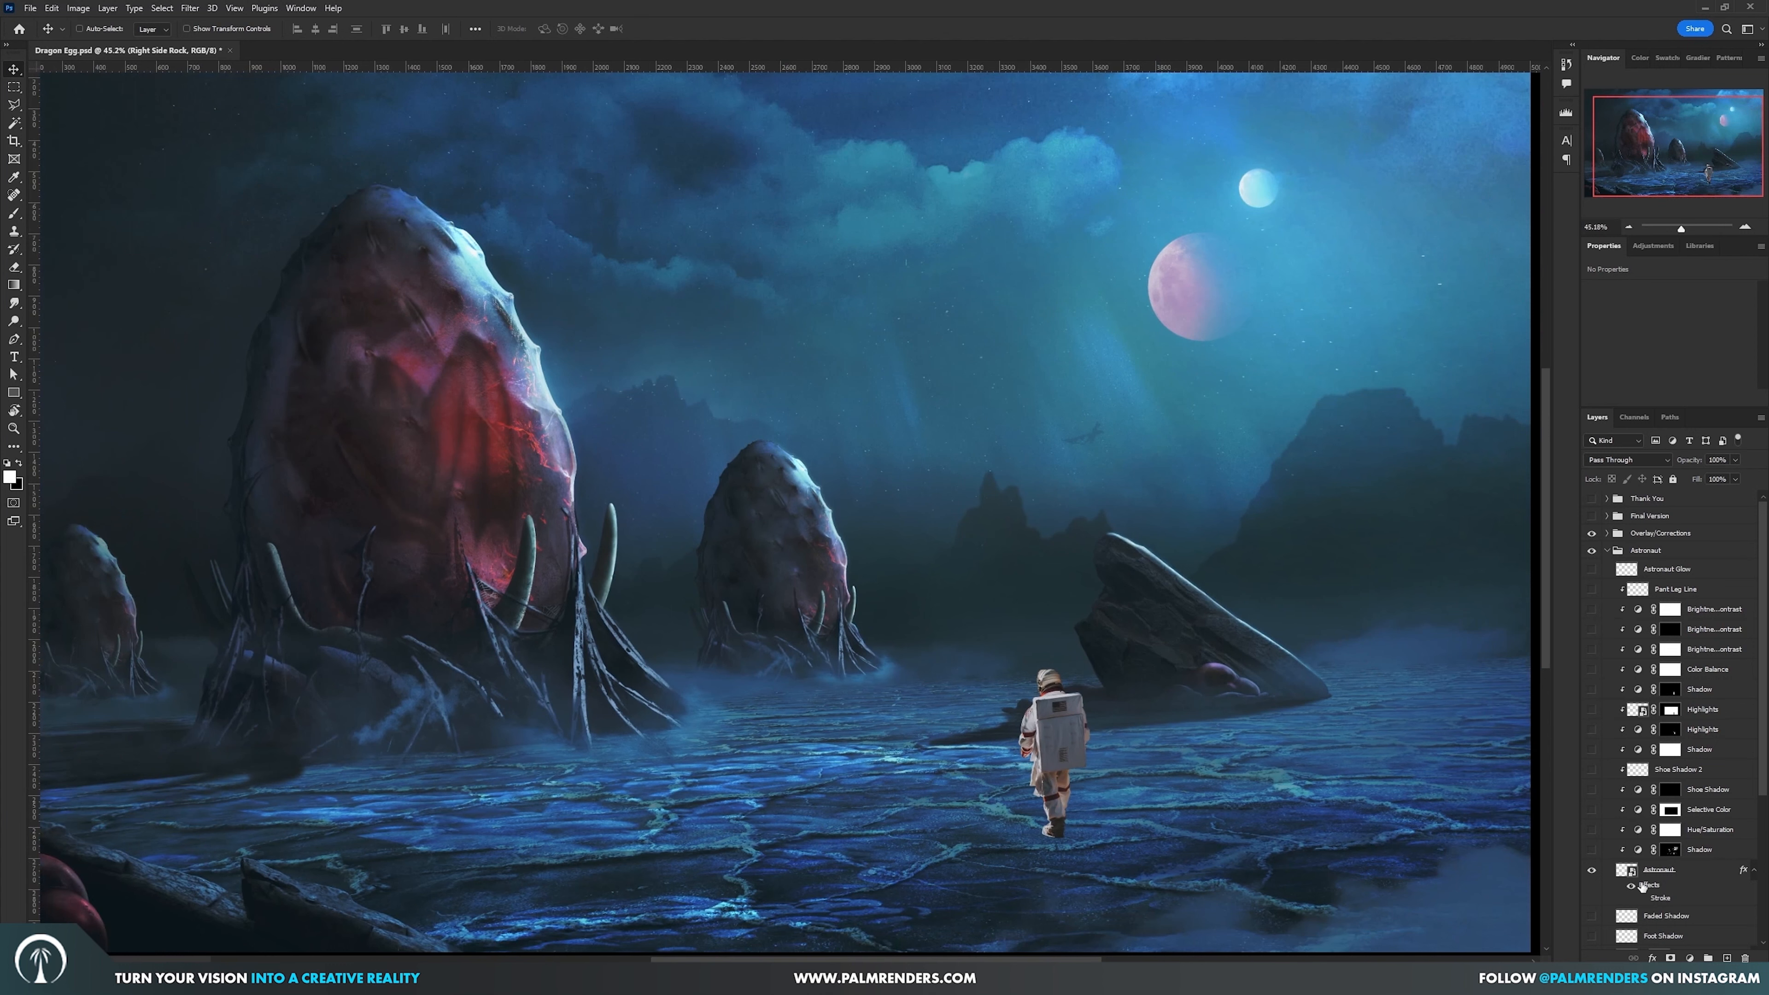
- Select the lowest Shadow adjustment clipped to the astronaut and show it
left_click(1615, 853)
scroll(1080, 745, "up", 6)
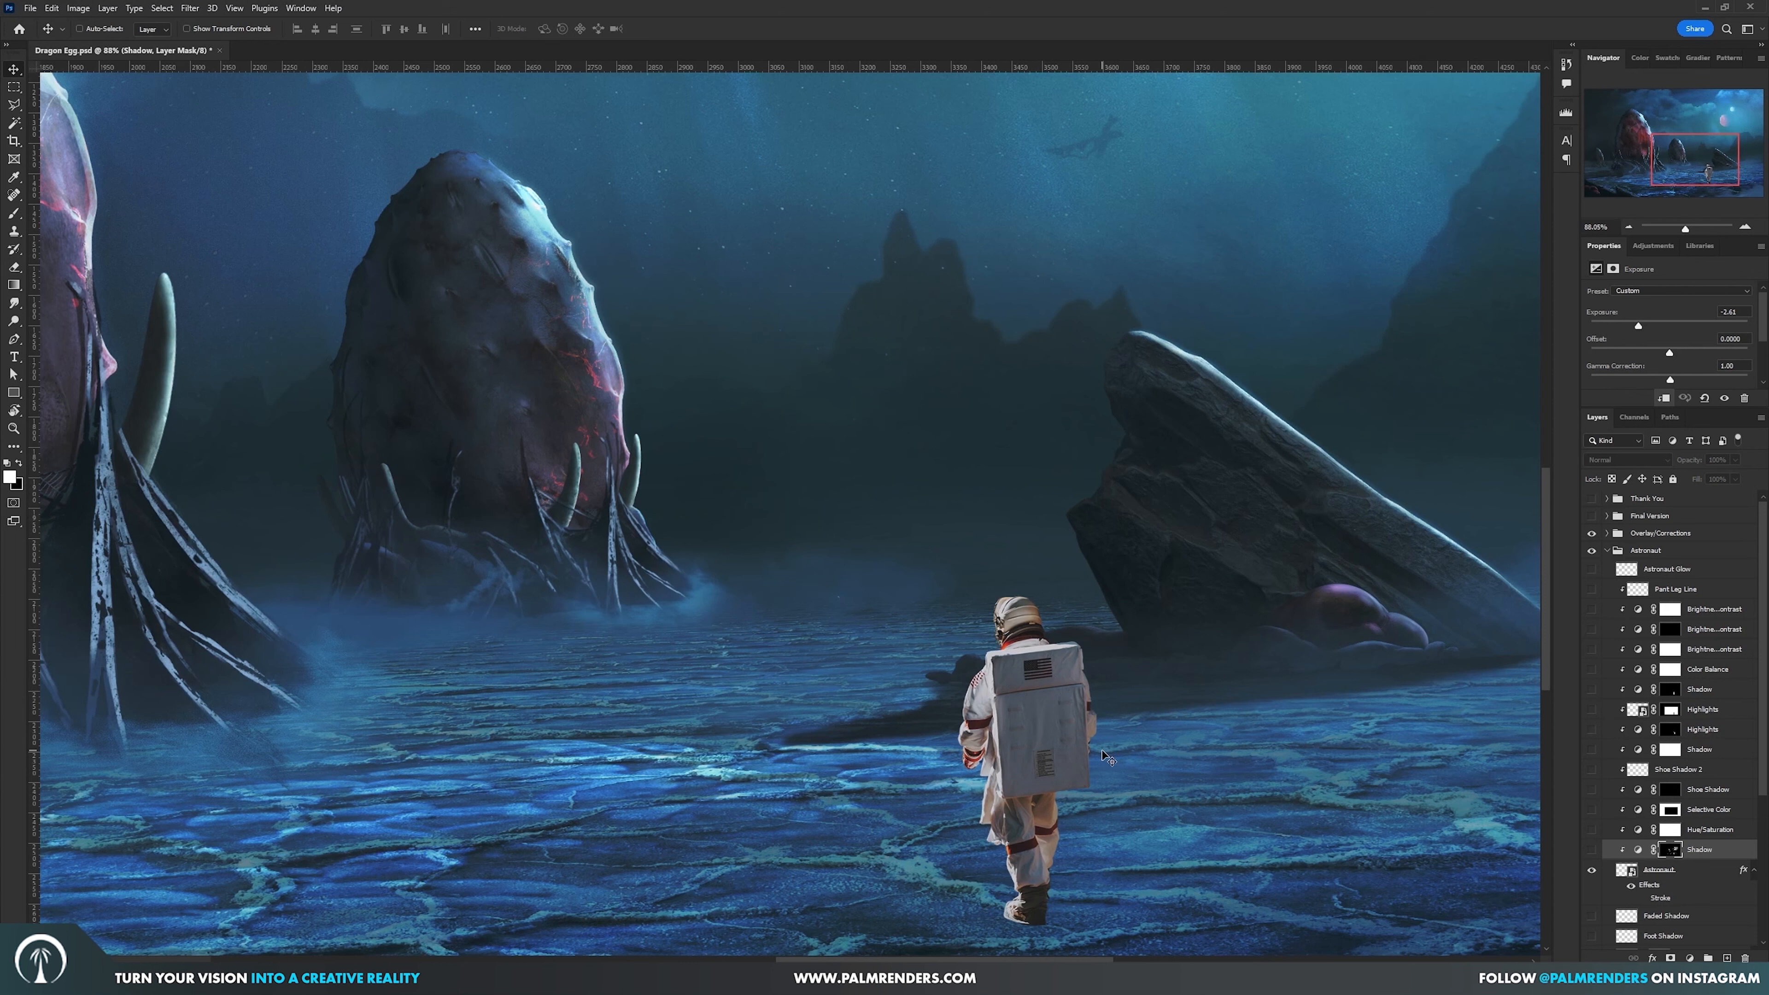
left_click(1592, 850)
left_click(1592, 850)
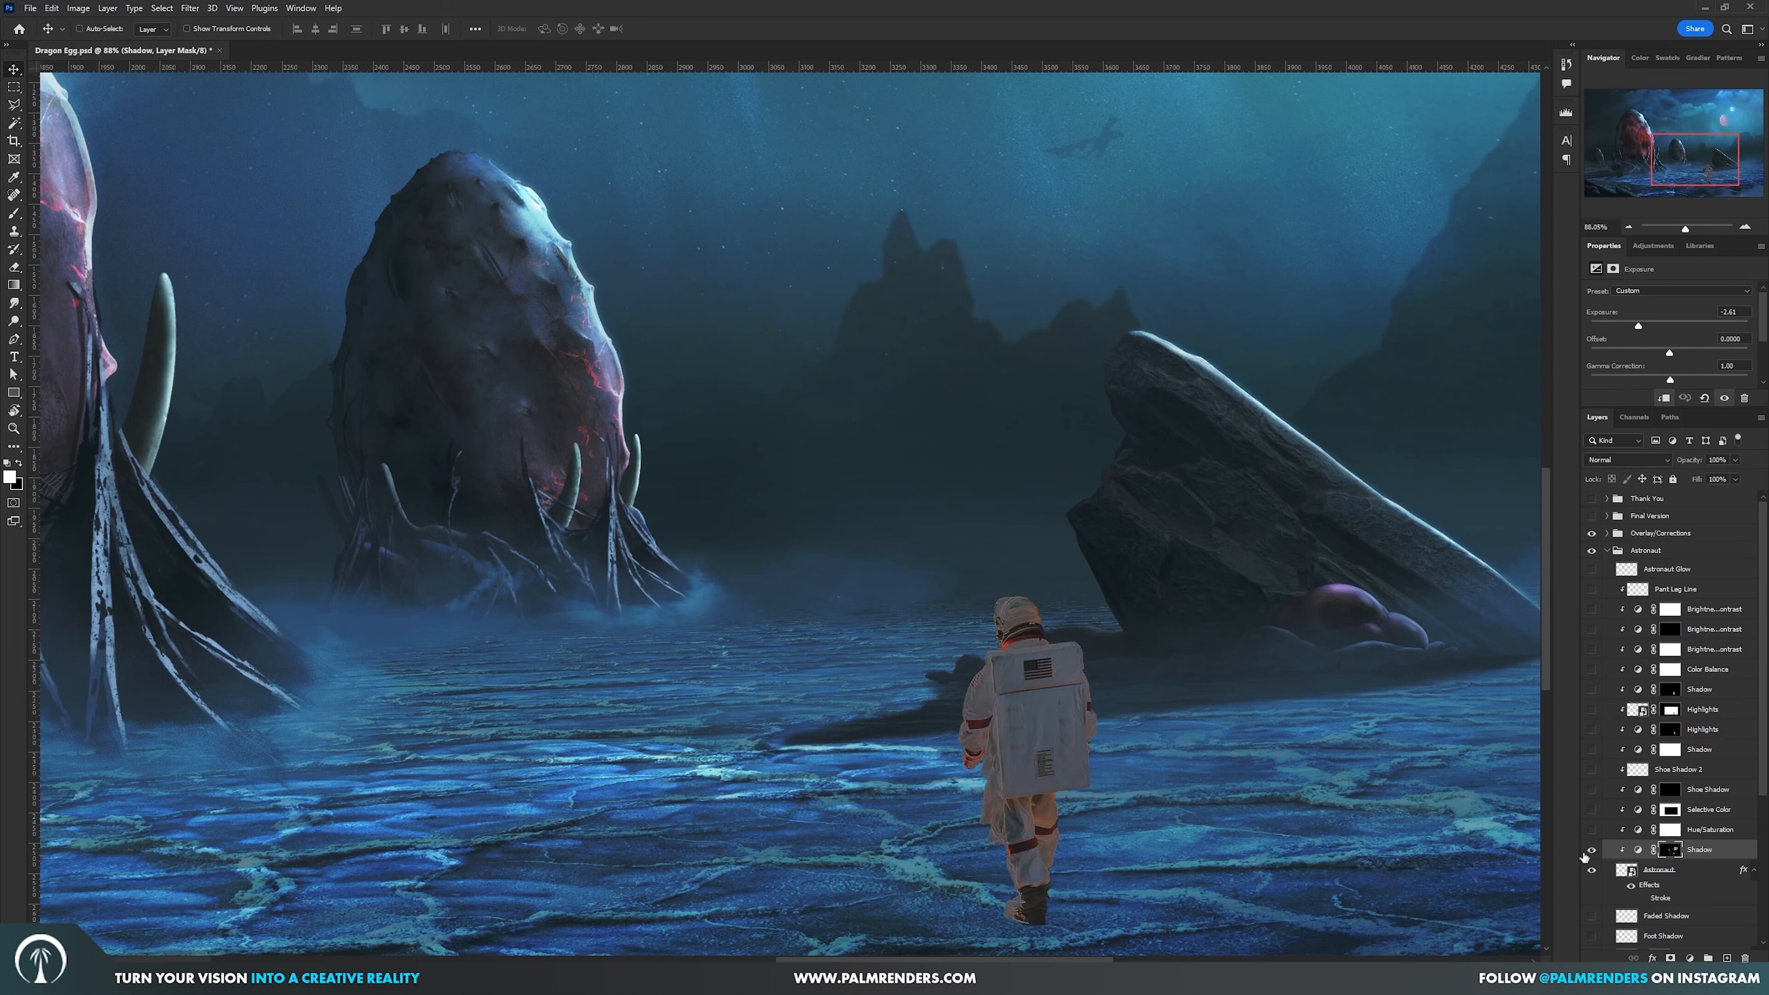
- Show the astronaut's Hue/Saturation, Selective Color, Shoe Shadow and Shoe Shadow 2 layers, plus the Shadow adjustment above them
left_click(1592, 830)
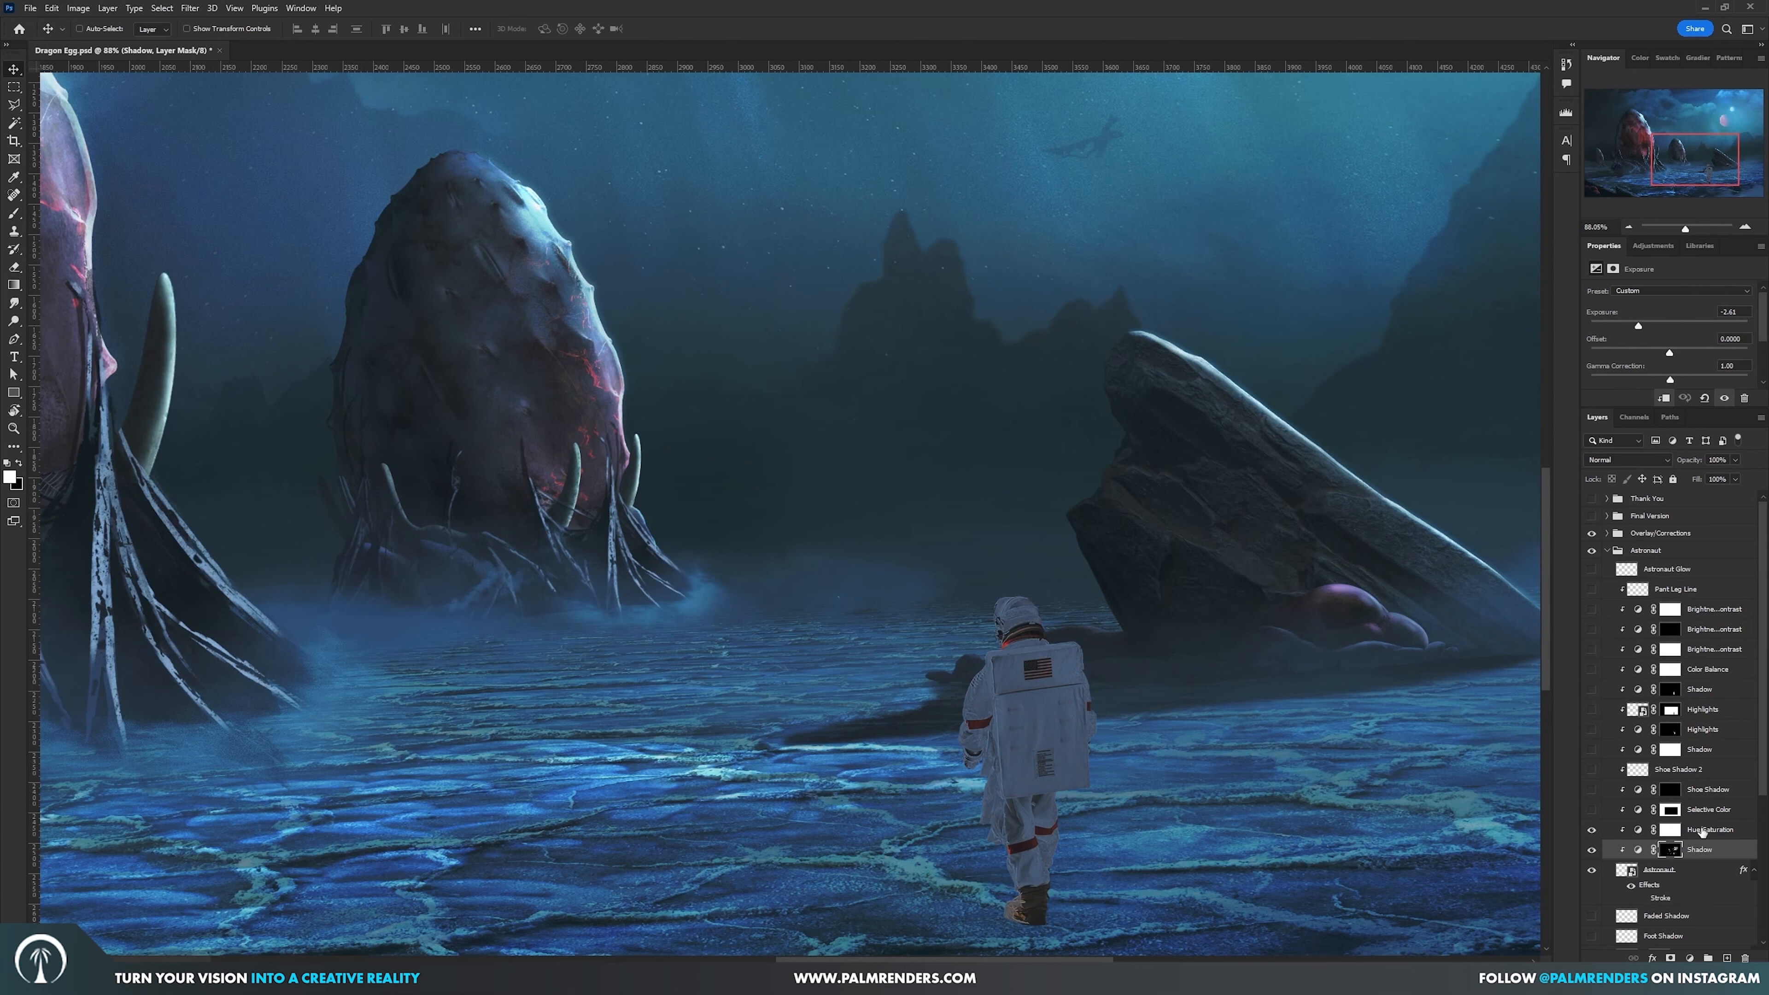
left_click(1593, 810)
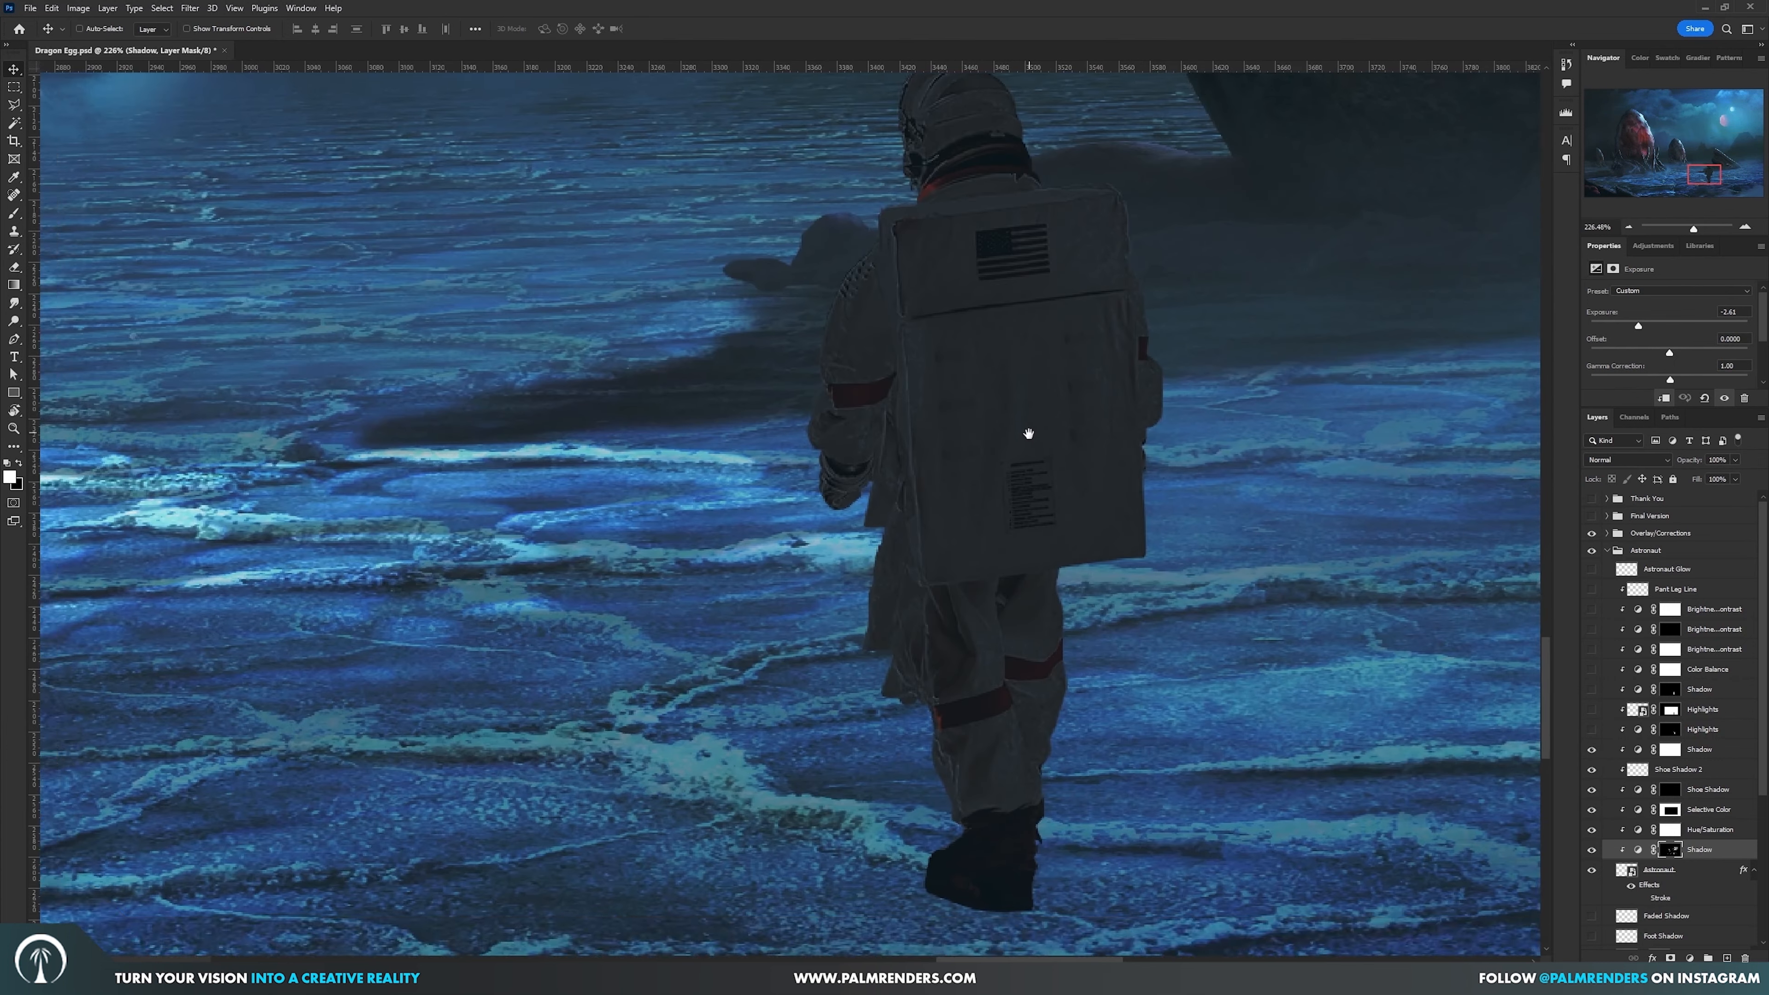
left_click_drag(1031, 435, 1013, 474)
scroll(1213, 596, "down", 3)
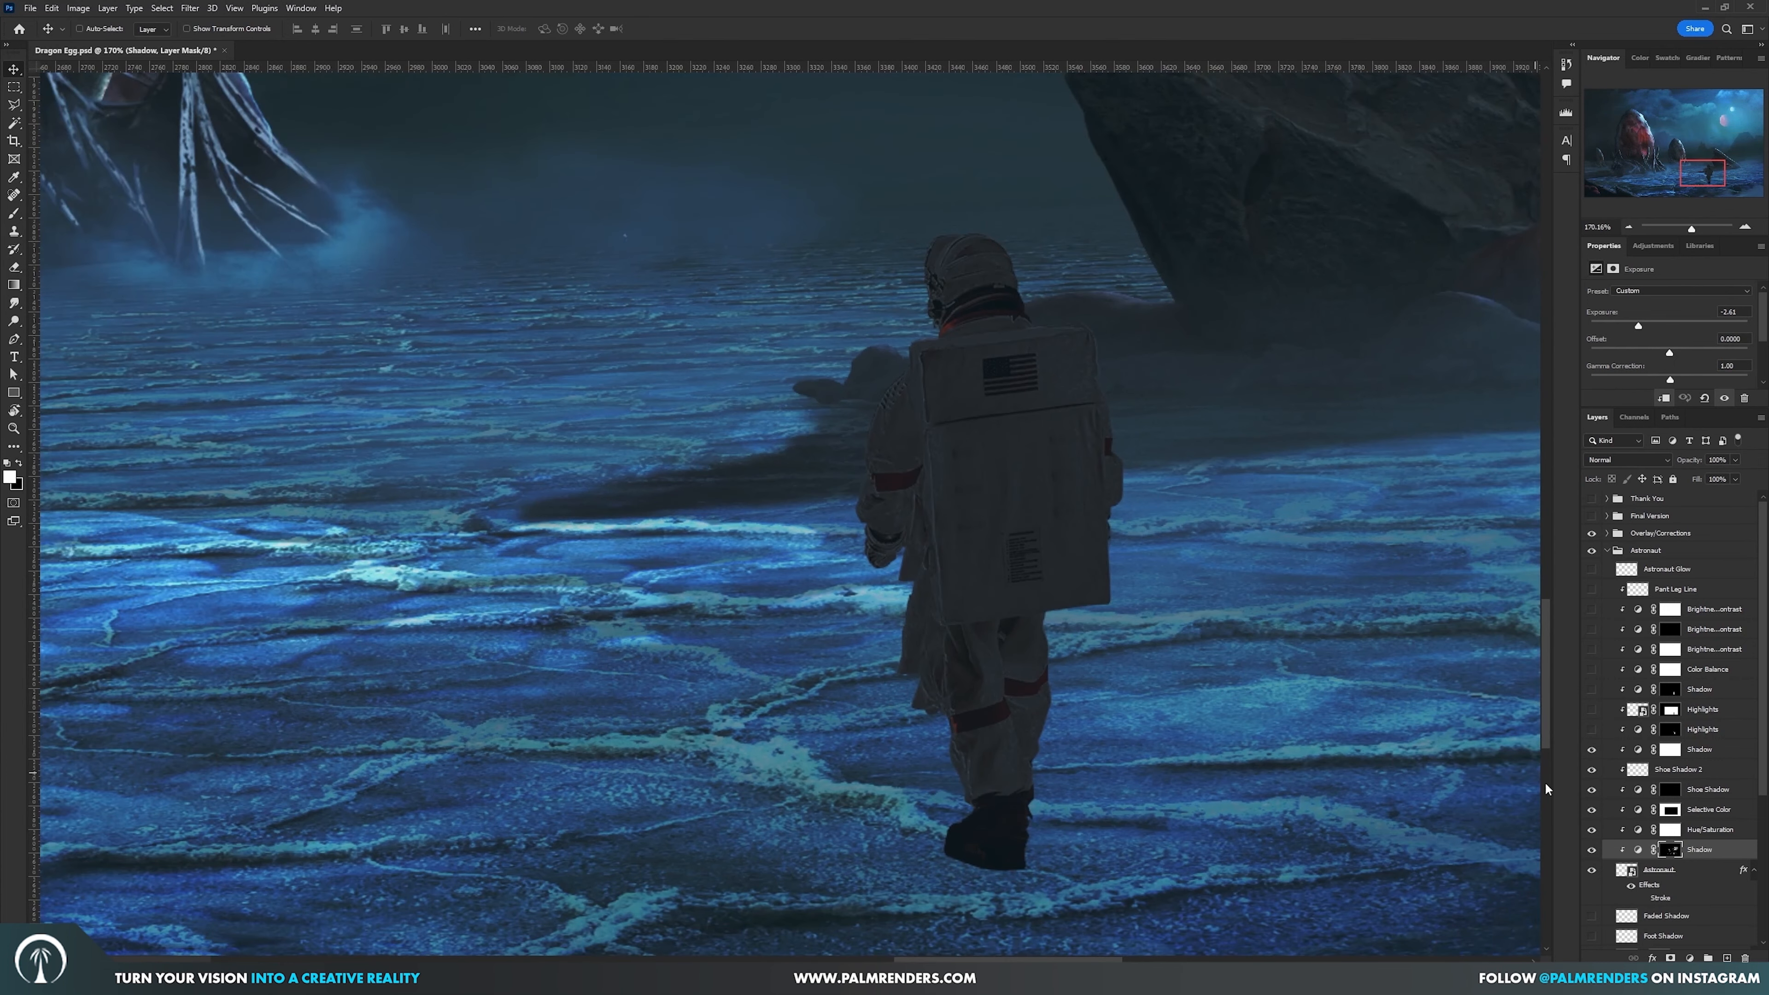